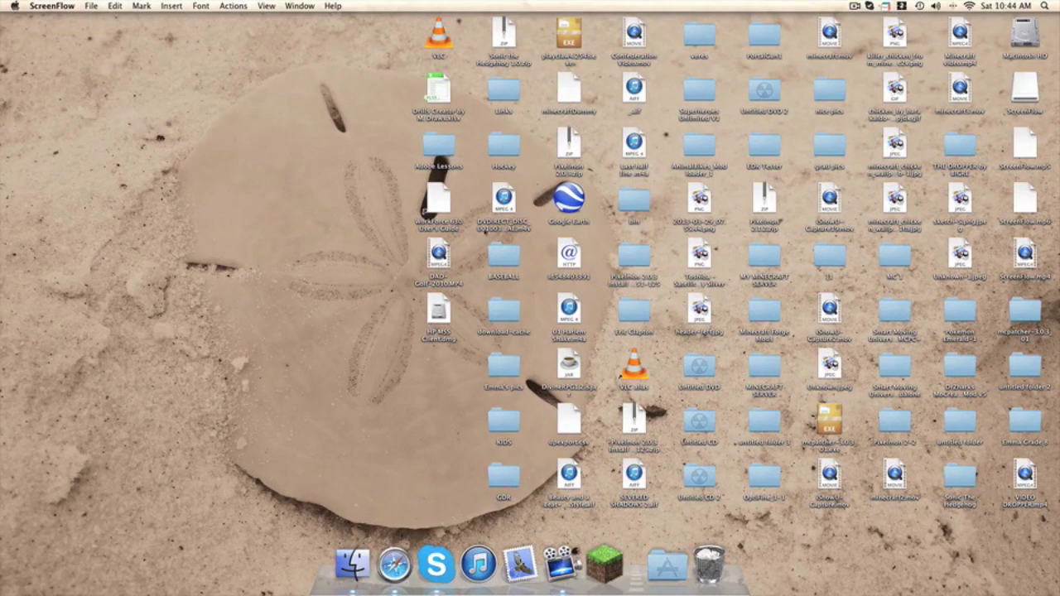
drag(143, 203, 326, 300)
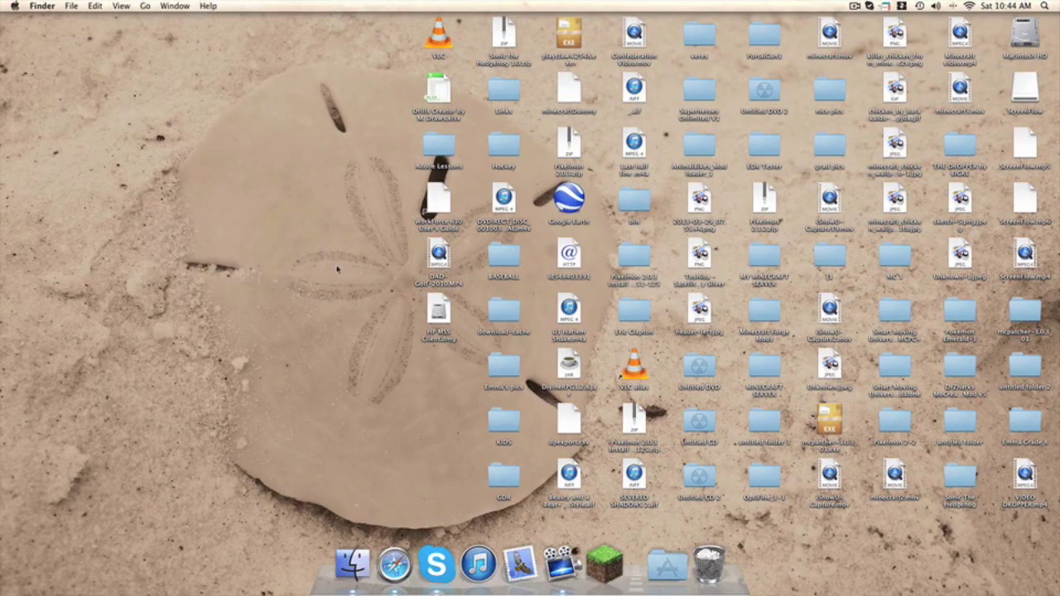
click(847, 7)
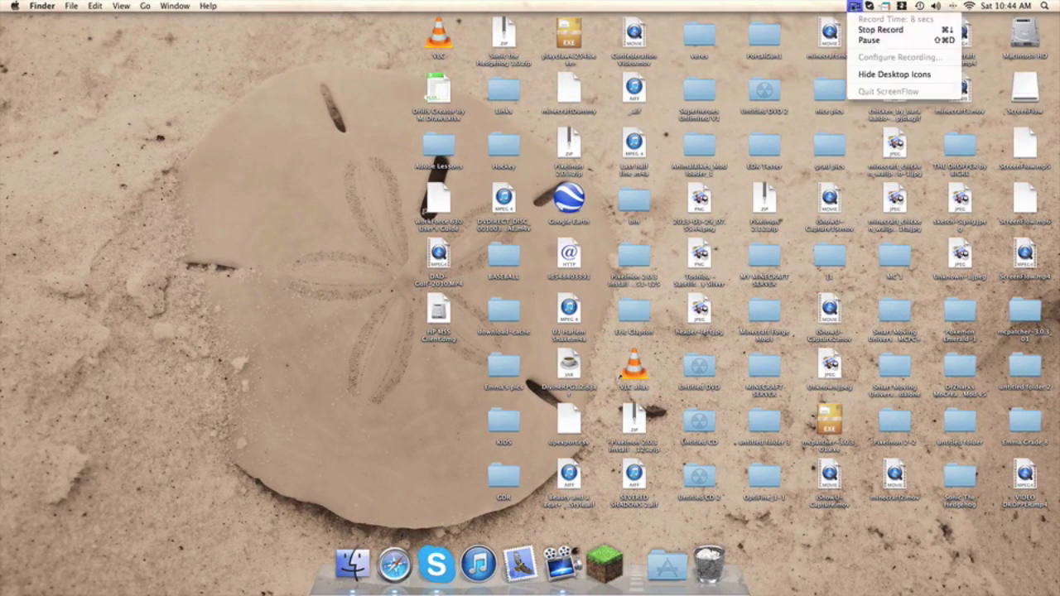
click(844, 8)
drag(216, 108, 332, 191)
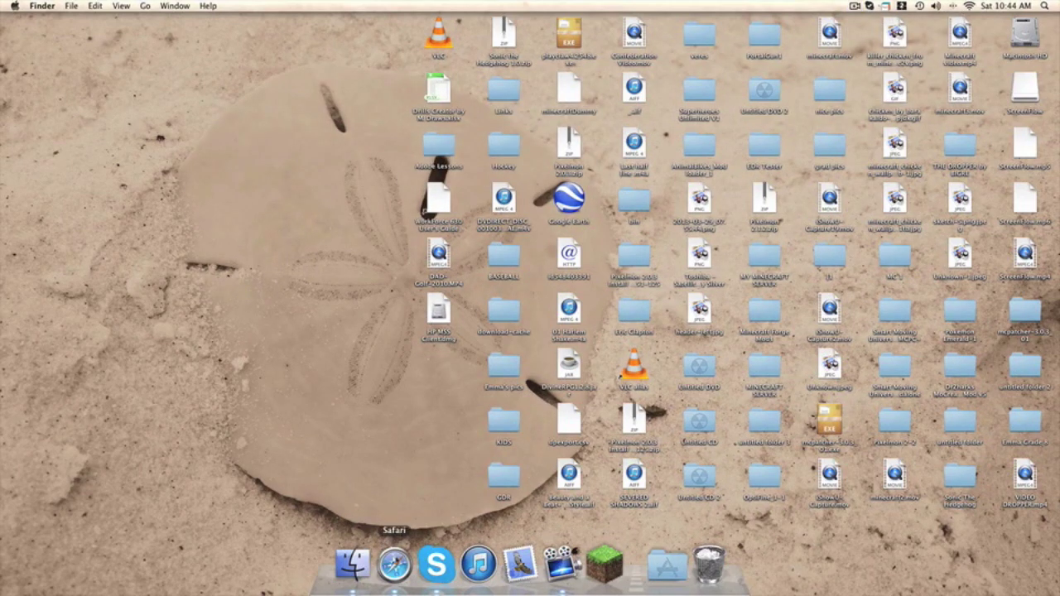
Step: Switch to Safari and open the Not Enough Items topic on Minecraft Forum from the search results, down to its mod list
click(394, 563)
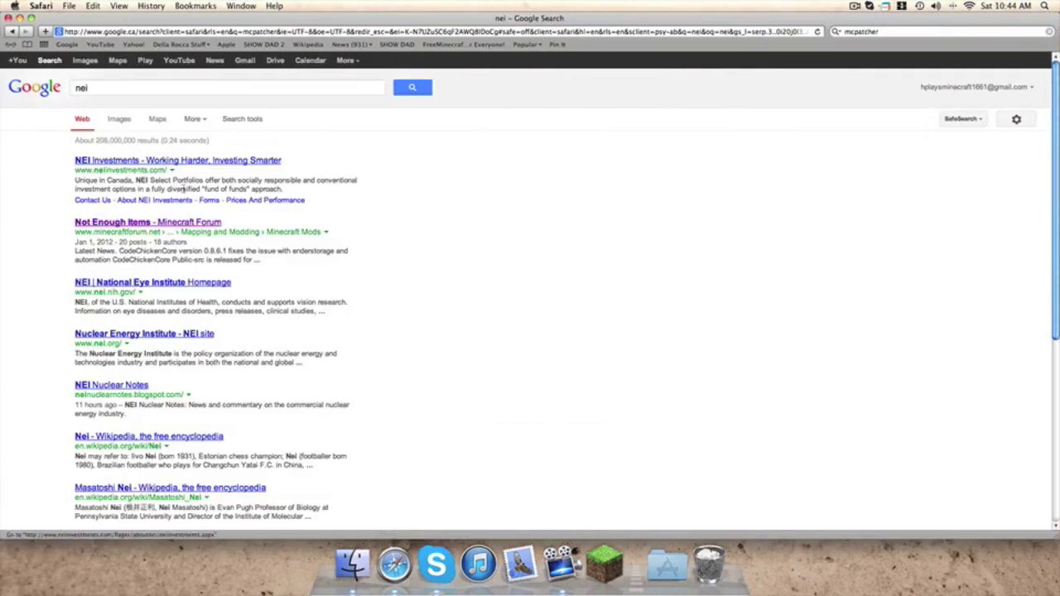
click(118, 222)
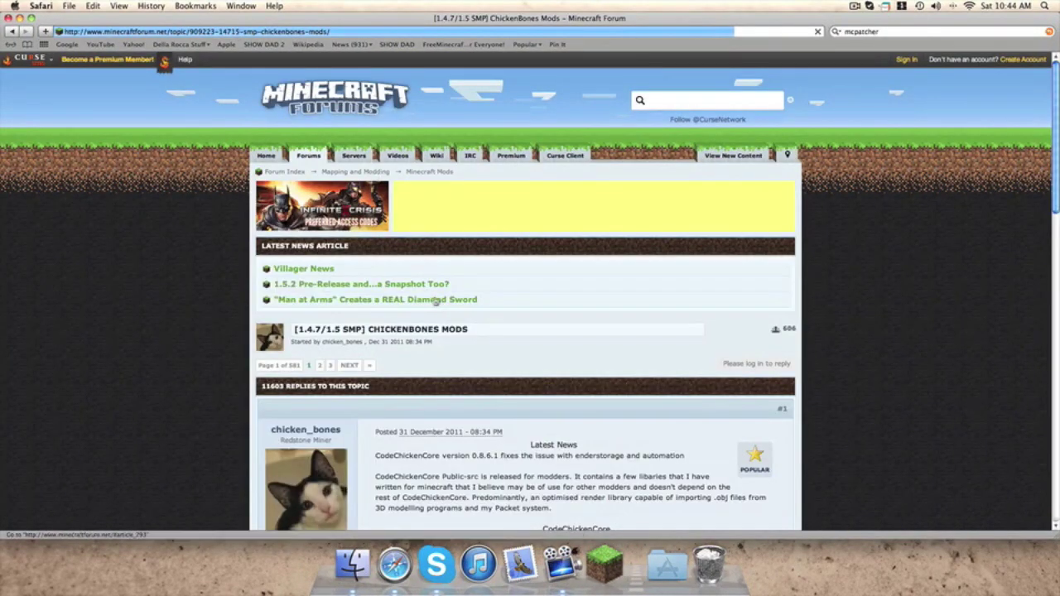
scroll(431, 297, down, 5)
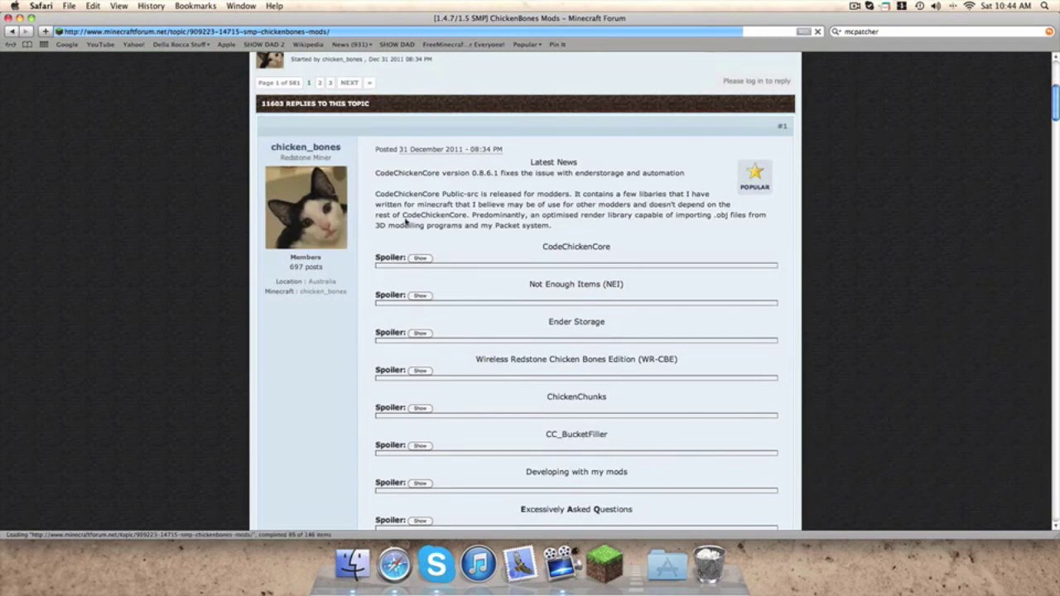
Step: Search Google for "minecraft forge" in a new tab
key(super+t)
key(super+t)
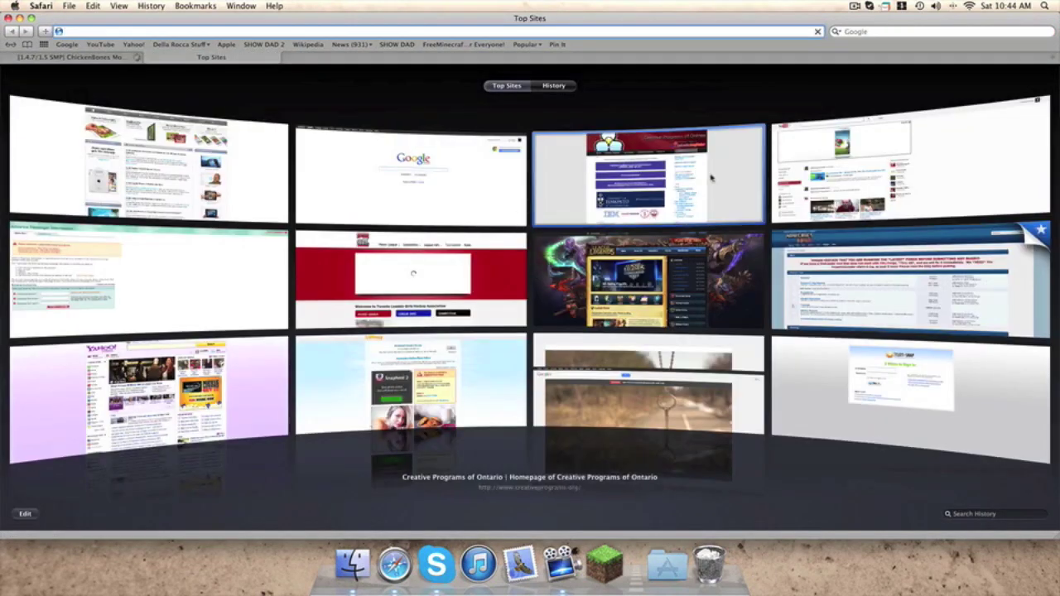
click(468, 198)
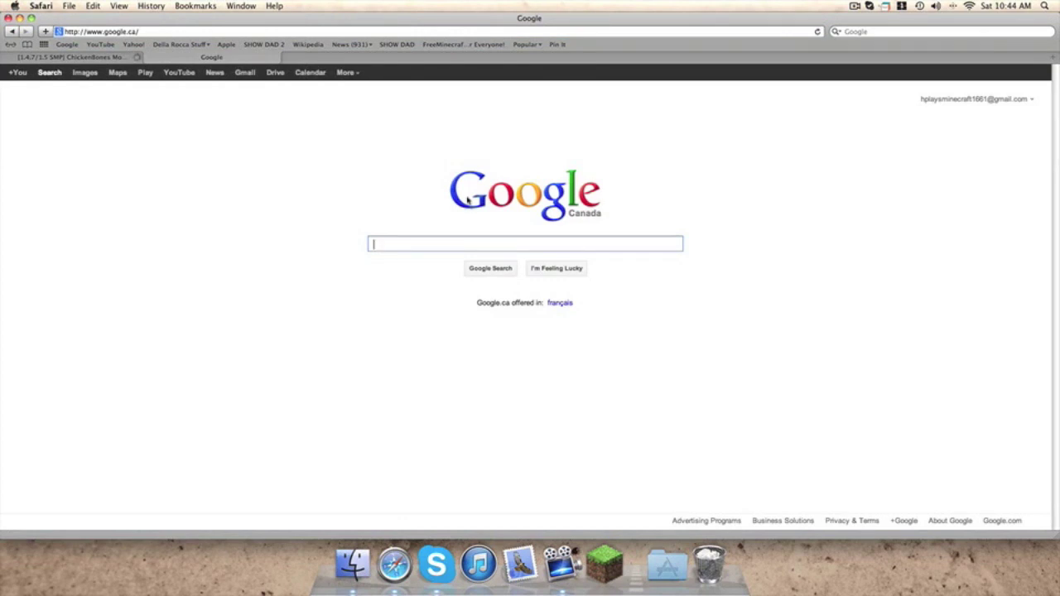
text(minecraft )
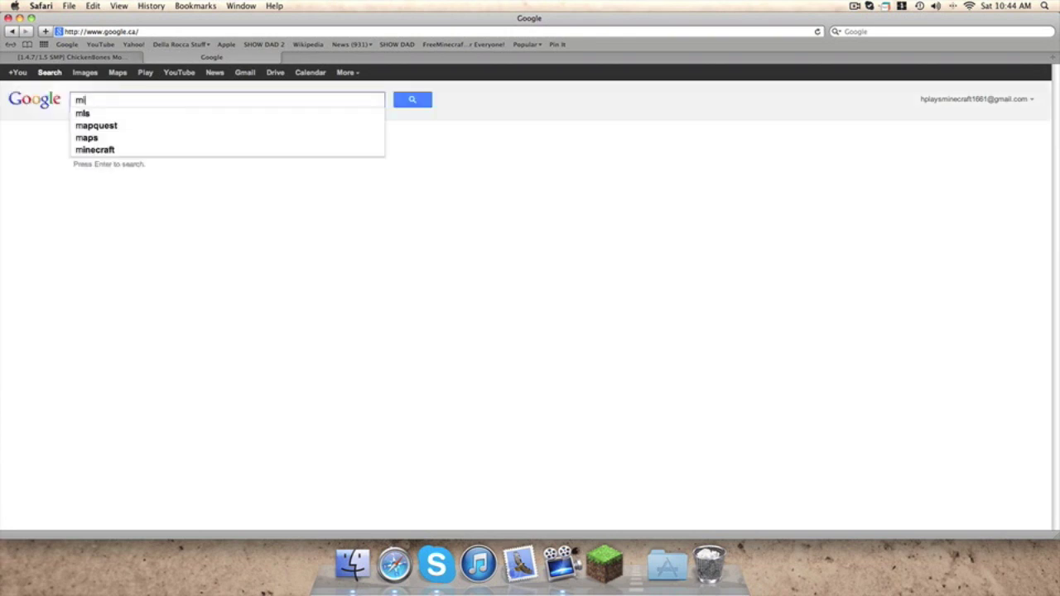
text(forge)
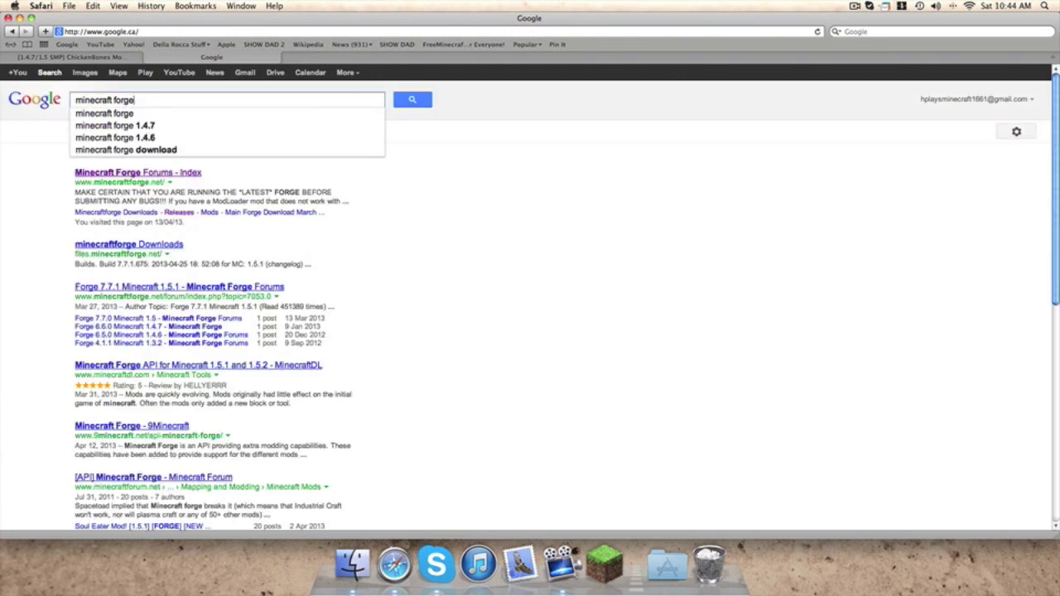
key(Return)
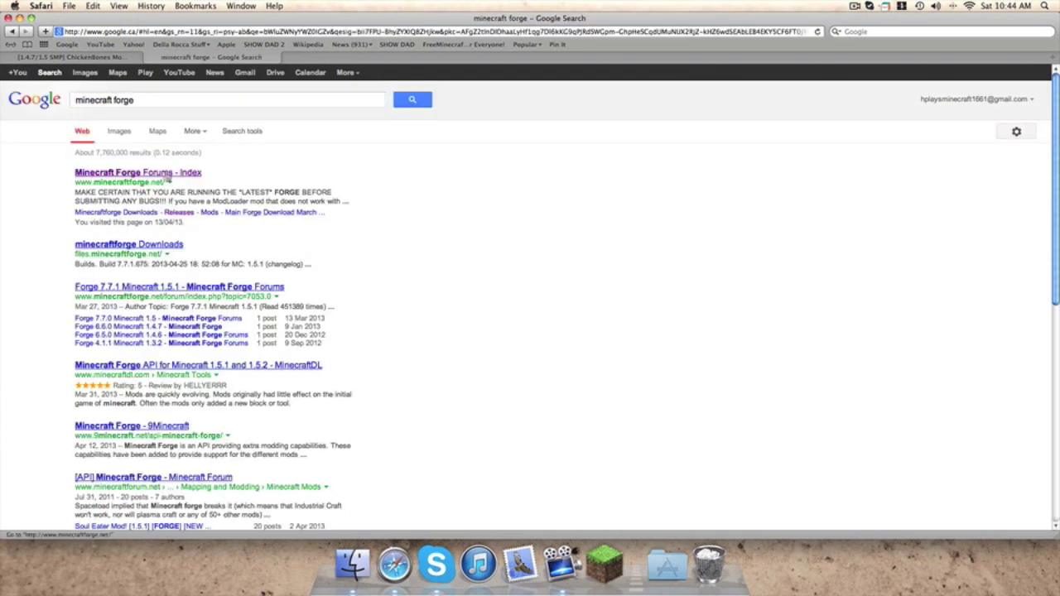
Step: Open the Forge 7.7.1 Minecraft 1.5.1 topic in the Releases board of the Minecraft Forge Forums
click(93, 175)
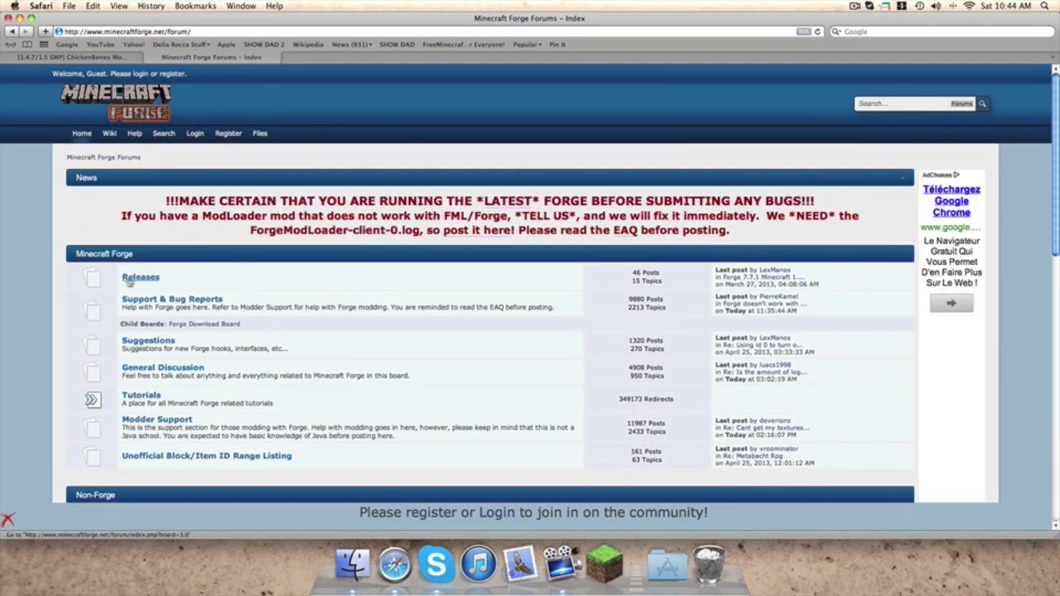
click(129, 279)
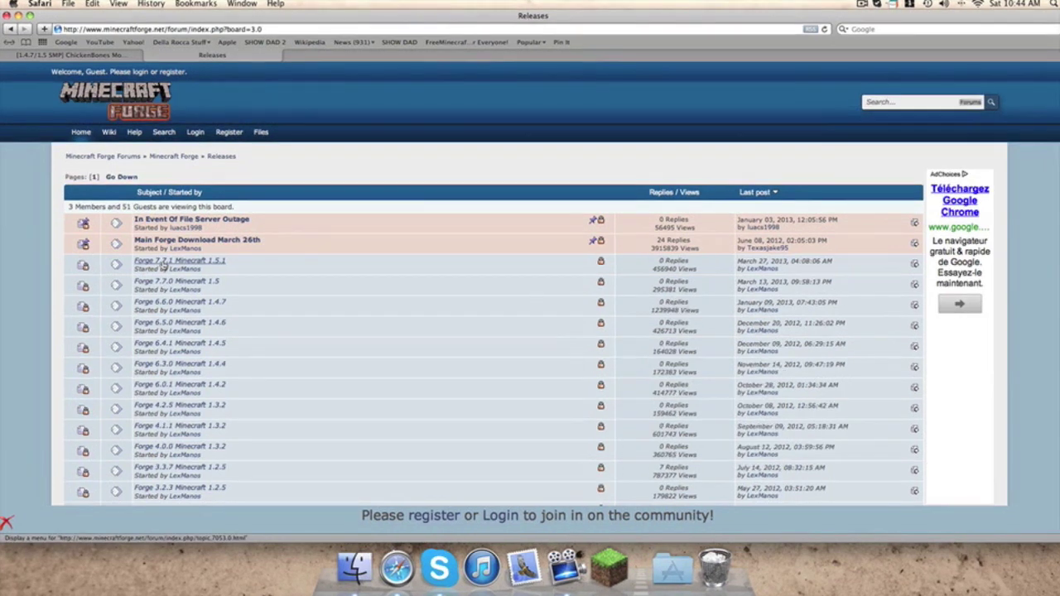
scroll(163, 267, up, 3)
scroll(163, 267, down, 3)
click(165, 263)
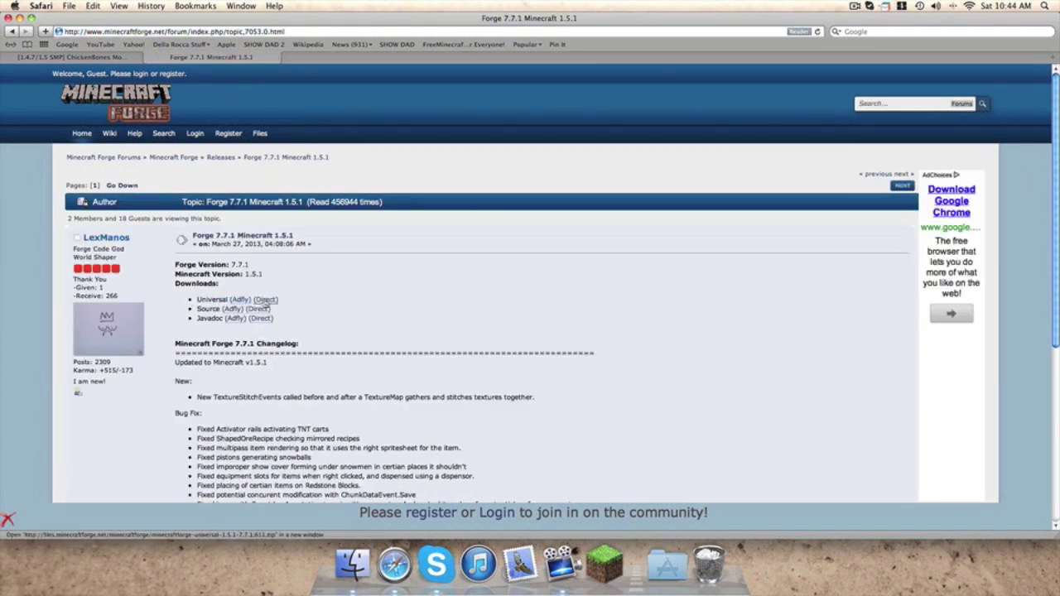
Step: Download the Universal build of Forge 7.7.1 through its direct link
click(265, 301)
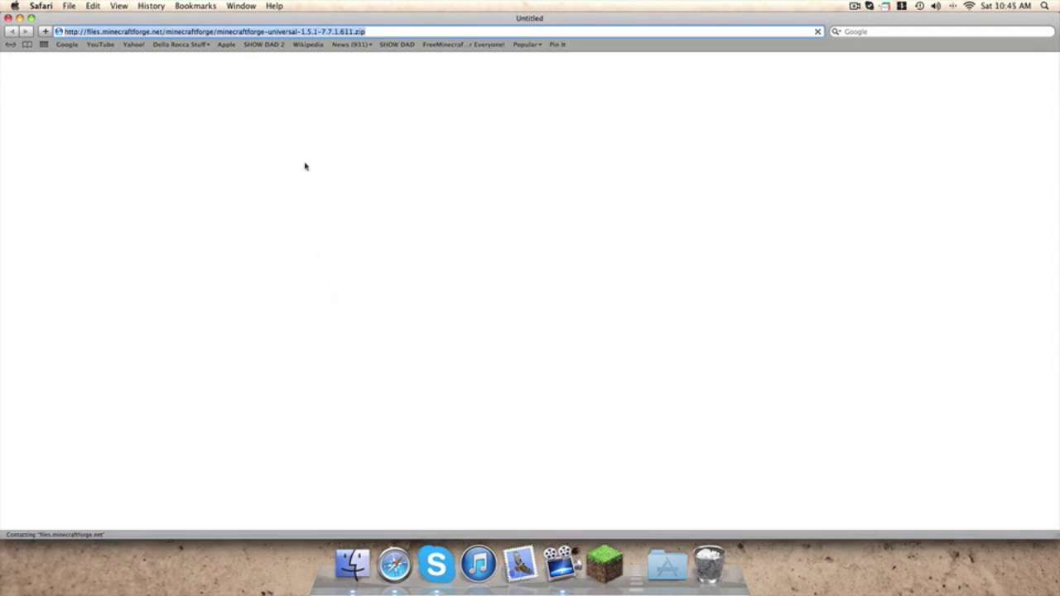
click(379, 33)
drag(54, 32, 132, 32)
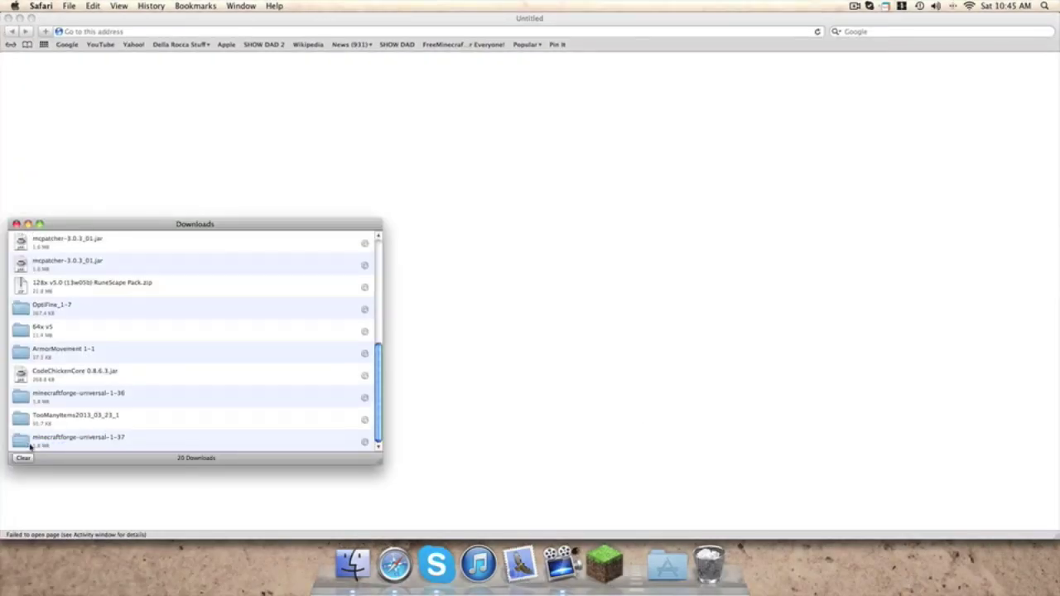
Step: Switch to Finder and open the minecraft folder in the home folder's Library > Application Support
click(352, 567)
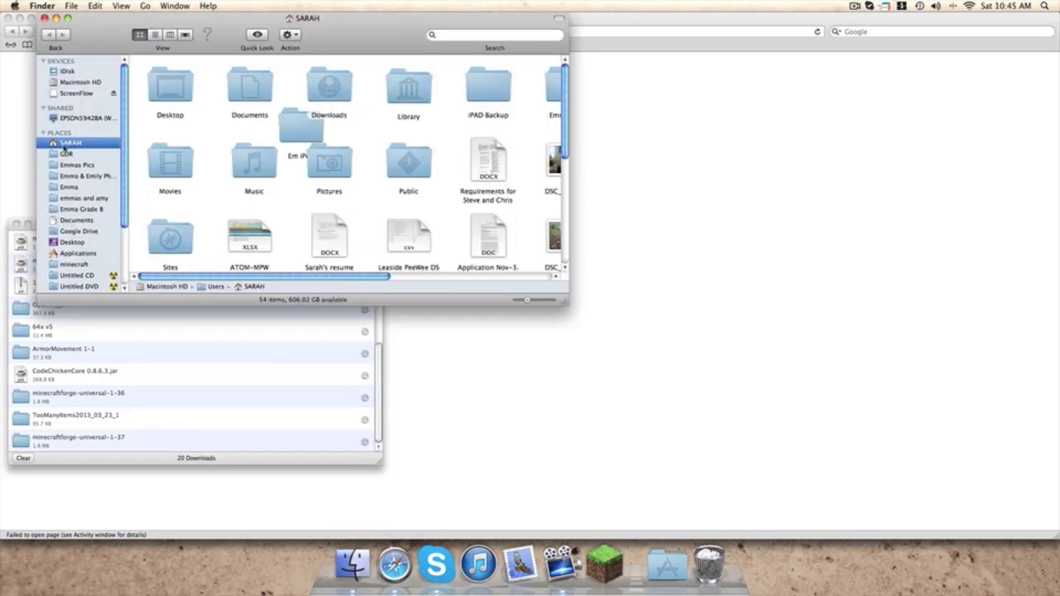
double_click(397, 104)
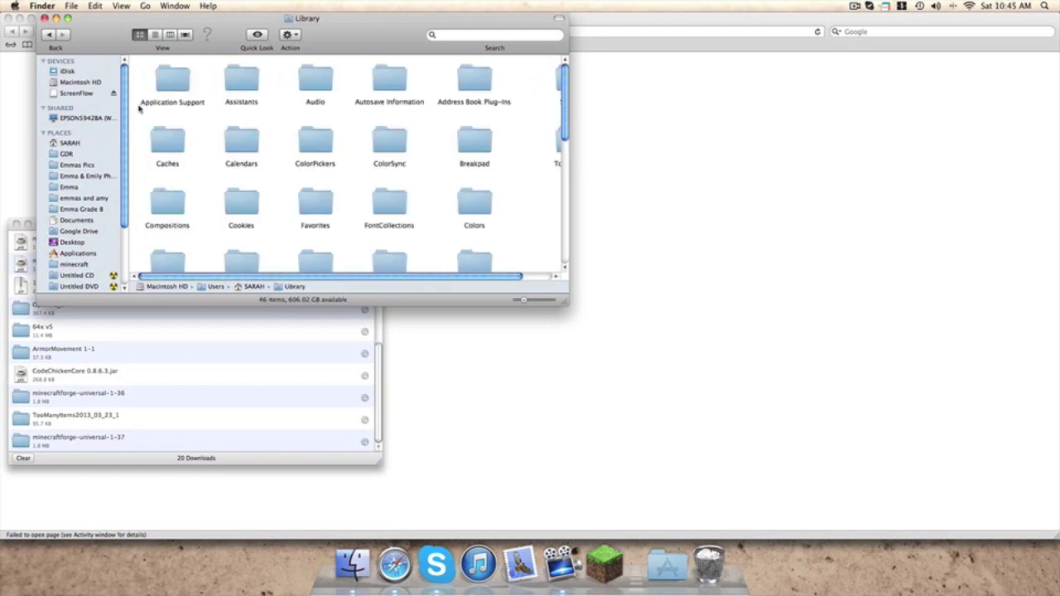
double_click(141, 103)
scroll(175, 83, down, 5)
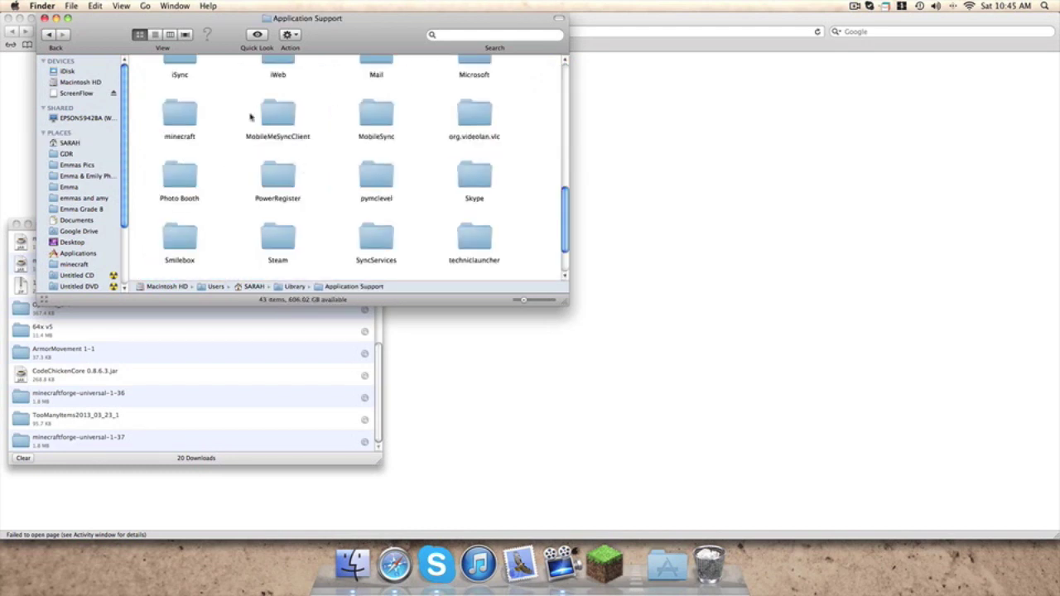
double_click(179, 114)
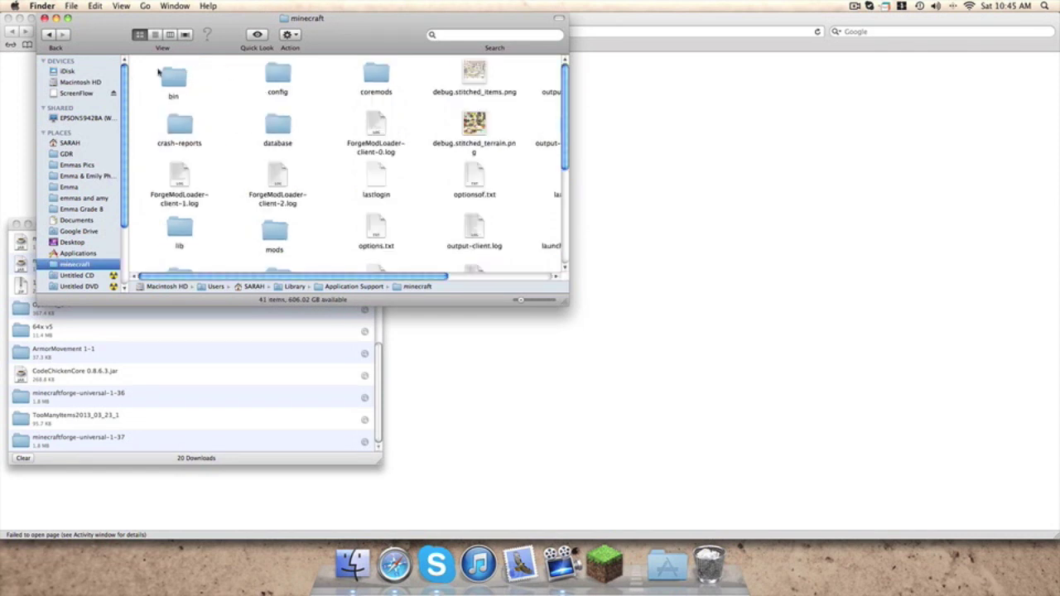
click(161, 73)
click(191, 97)
drag(405, 276, 535, 285)
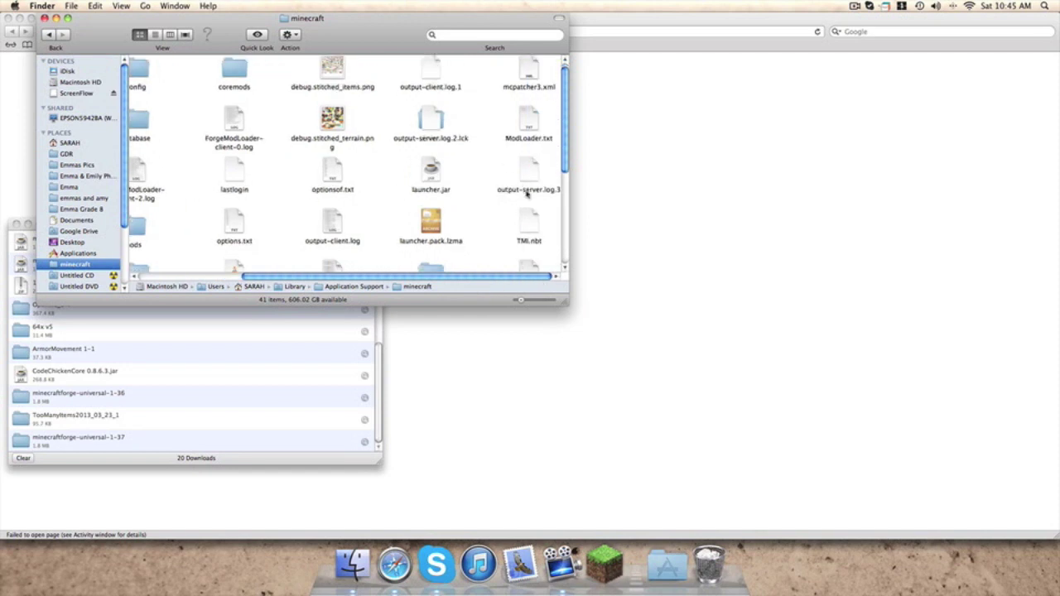
scroll(525, 194, down, 5)
scroll(521, 177, up, 5)
drag(495, 77, 556, 278)
drag(448, 283, 317, 279)
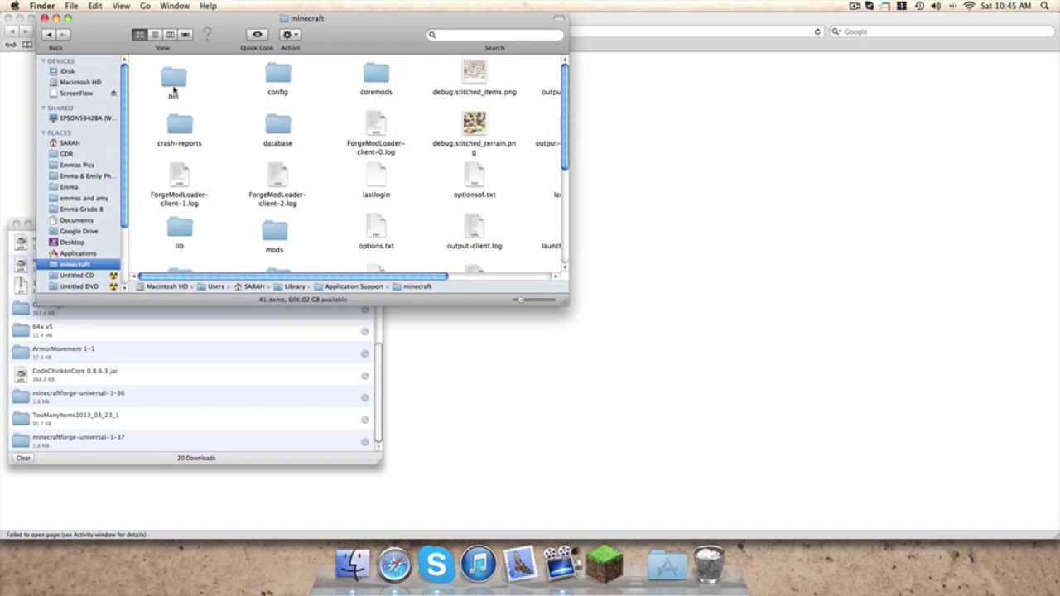
Step: Open the bin folder and move its existing minecraft.jar folder out to the desktop
click(173, 89)
double_click(174, 88)
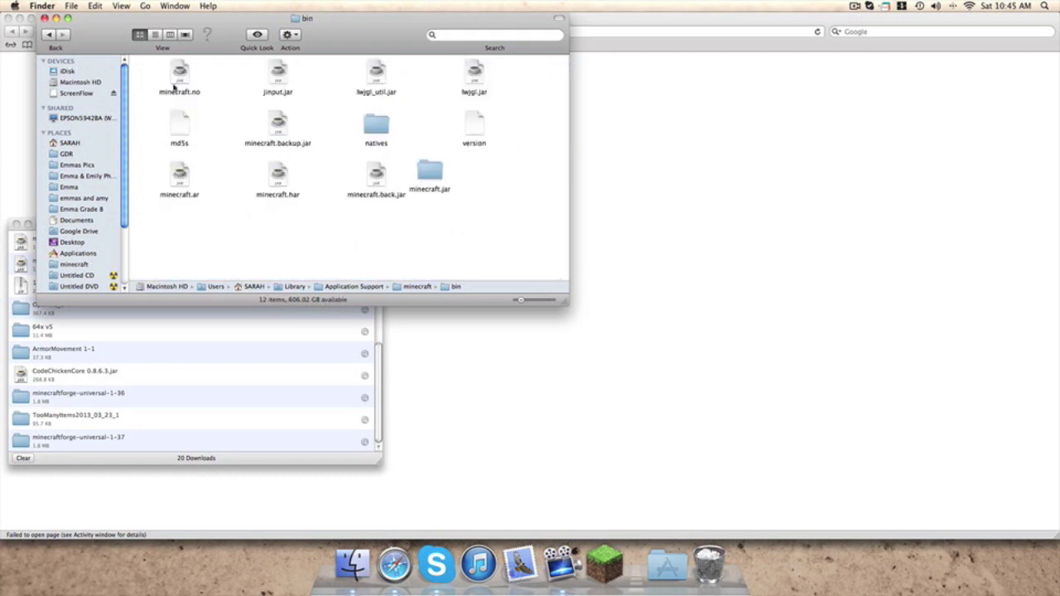
drag(417, 184, 799, 573)
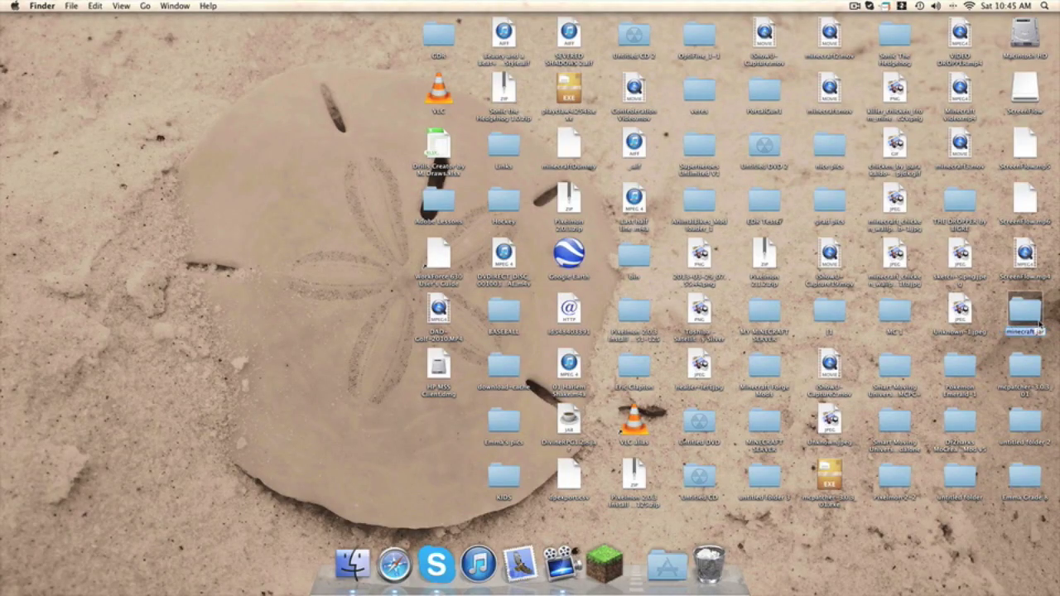
click(1036, 331)
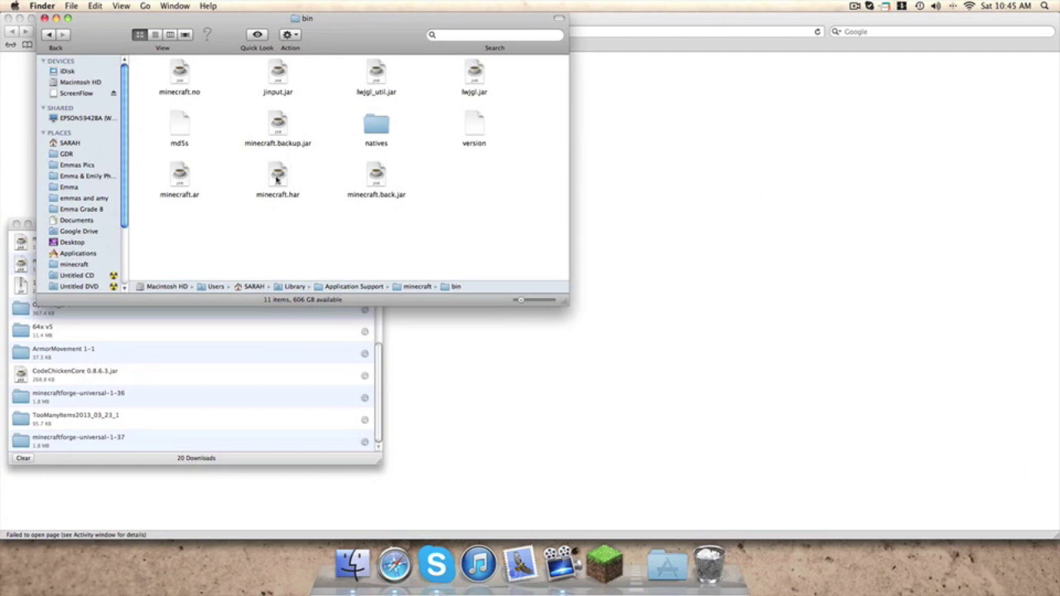
Step: Unpack minecraft.har in the bin folder with Archive Utility
right_click(277, 178)
click(177, 199)
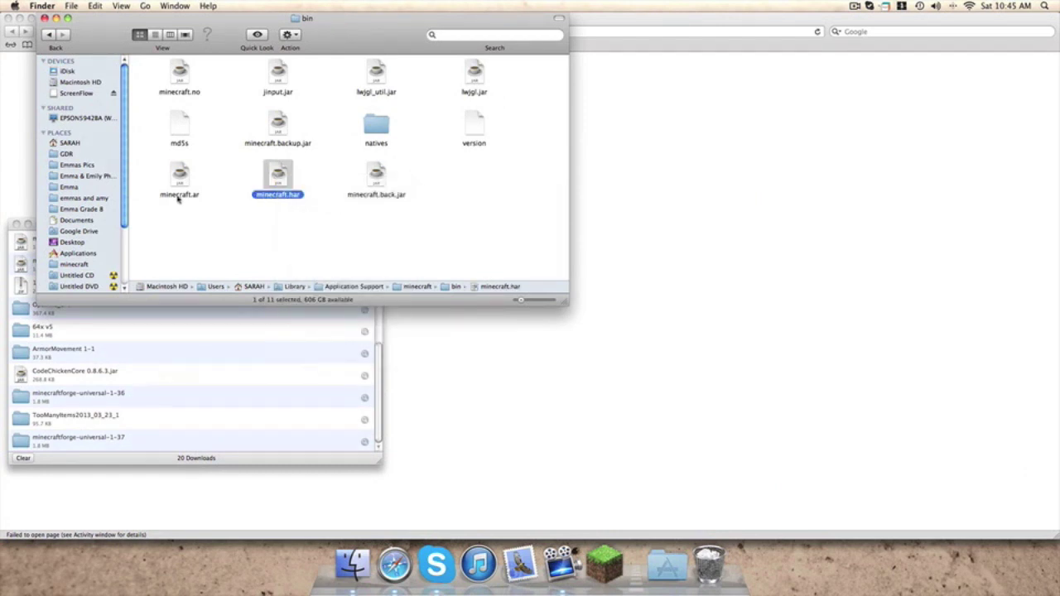
right_click(277, 183)
mouse_move(331, 196)
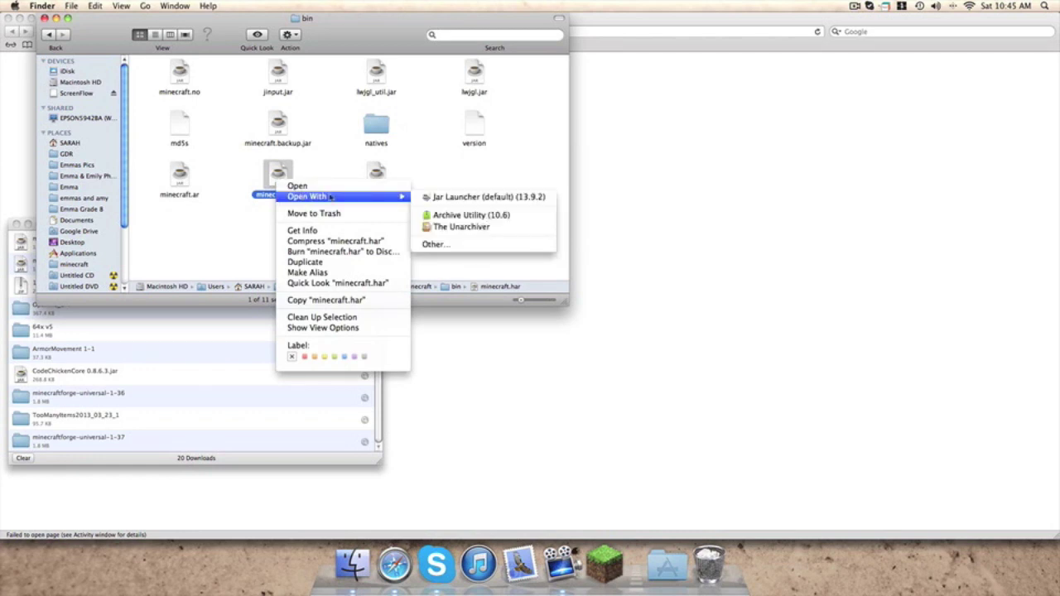
click(448, 215)
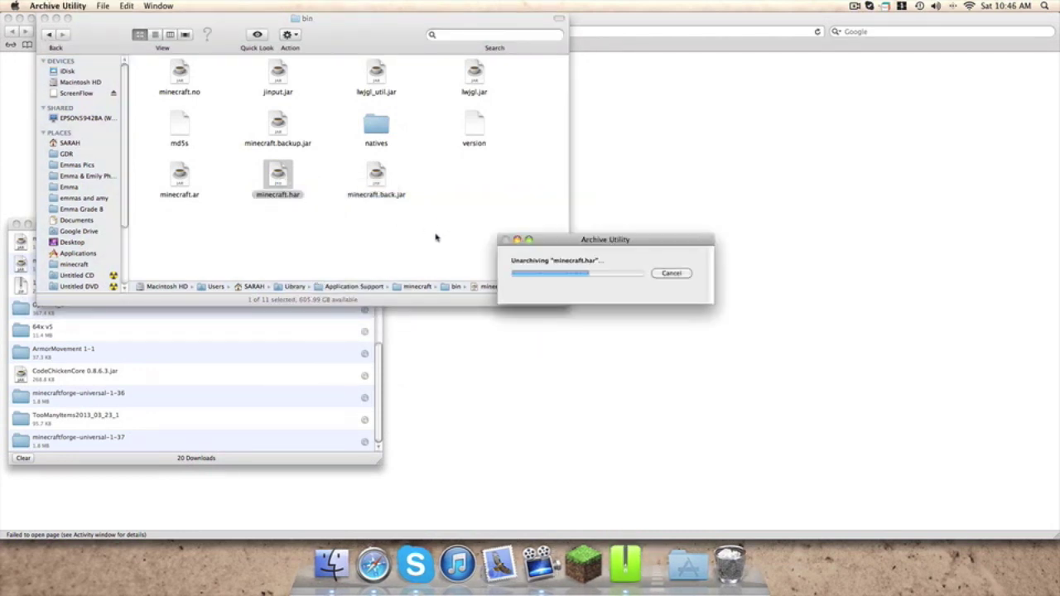
Step: Rename the unpacked minecraft.har folder as minecraft.jar
drag(297, 189, 448, 187)
key(Return)
key(Right)
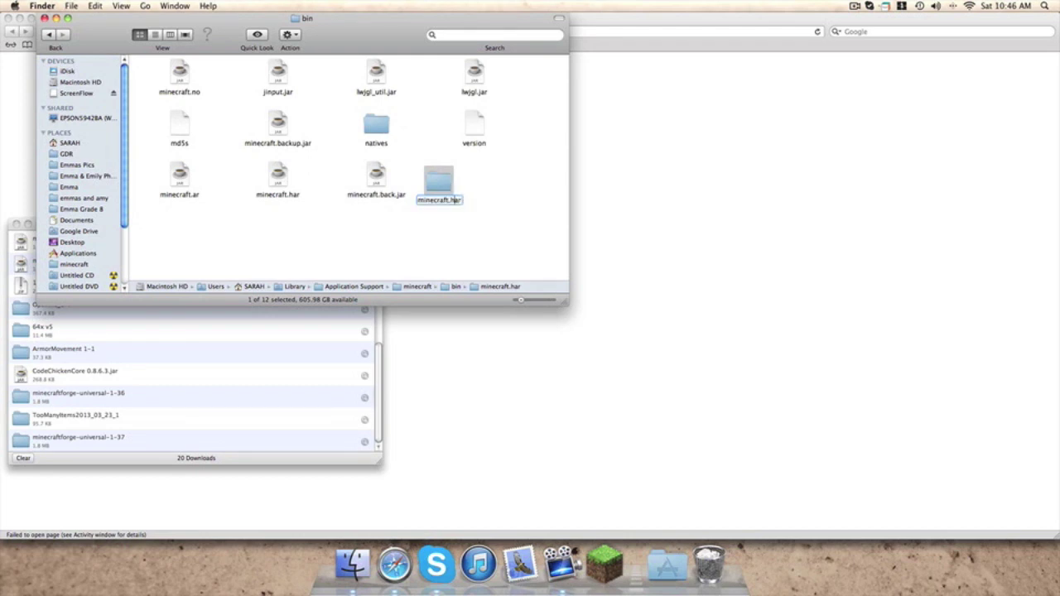
key(BackSpace)
text(j)
text(j)
key(Return)
click(607, 195)
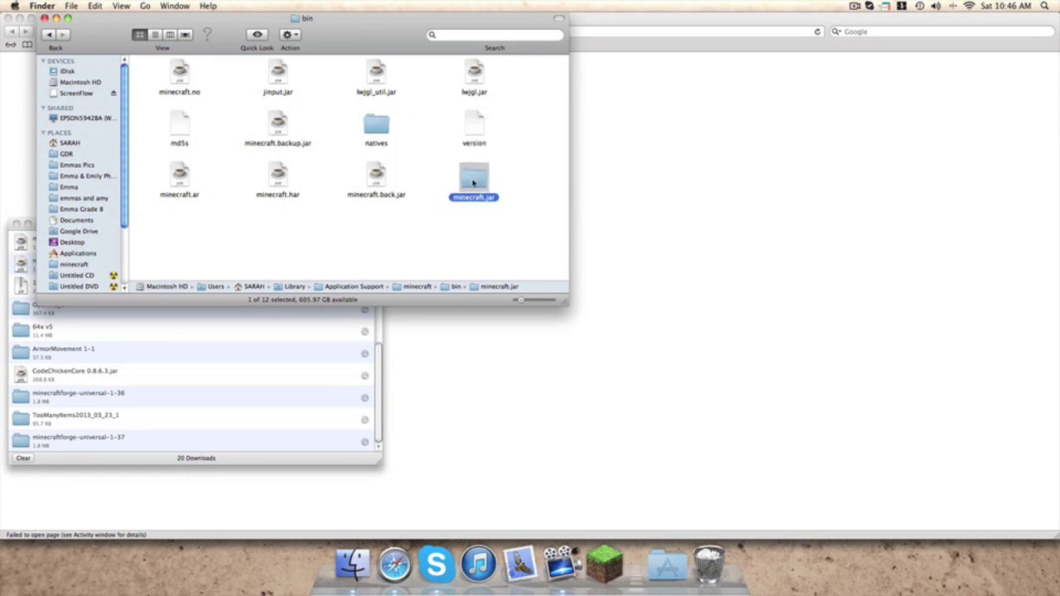
Step: Open the new minecraft.jar folder and the downloaded minecraftforge-universal-1-37 folder, and place the two windows side by side
double_click(438, 187)
scroll(234, 89, down, 20)
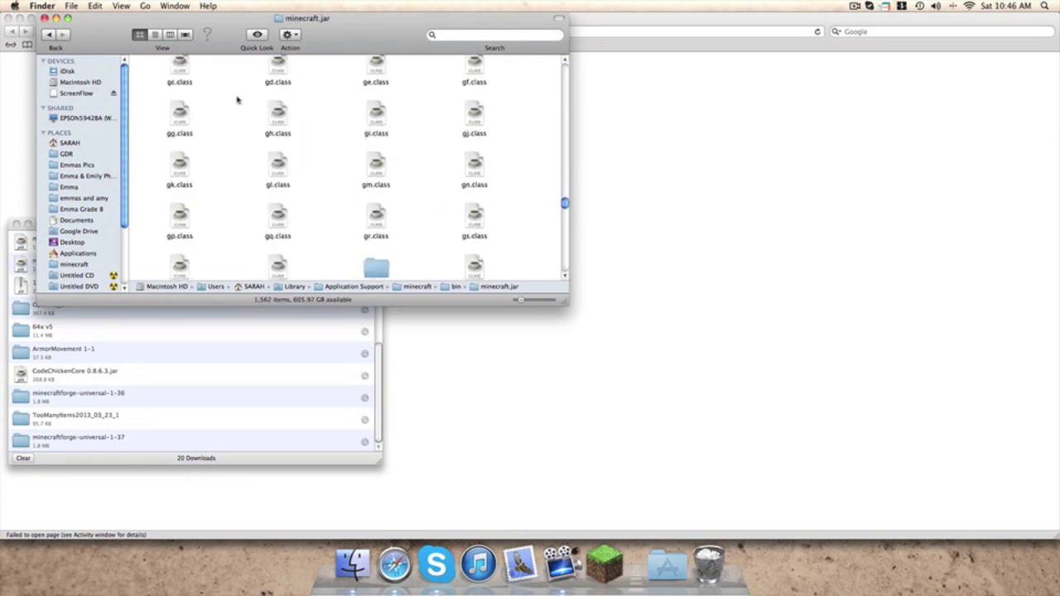
double_click(18, 443)
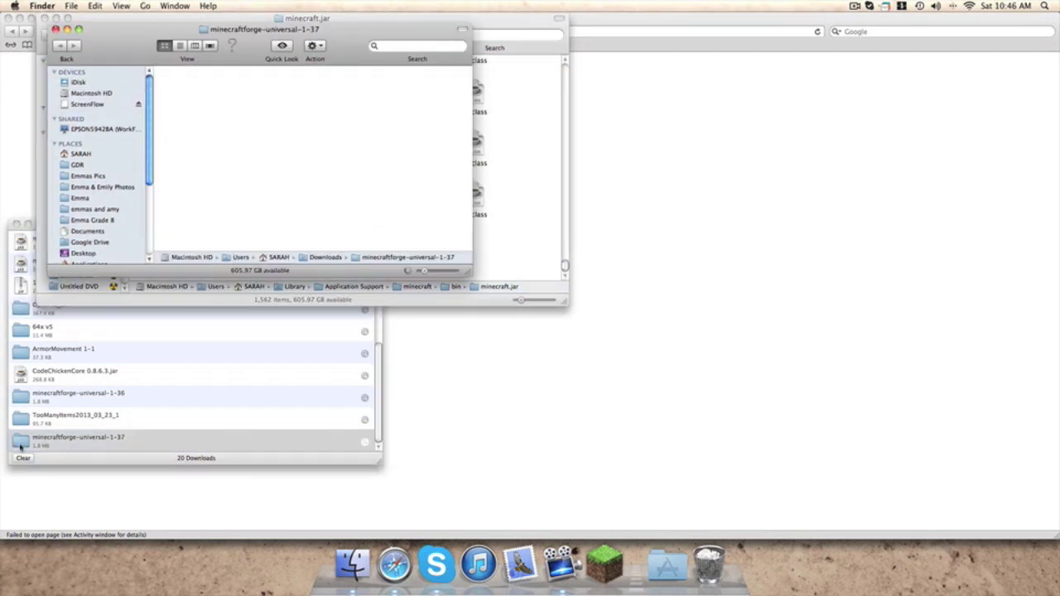
drag(174, 64, 1046, 401)
Step: Move all files from minecraftforge-universal-1-37 into the minecraft.jar folder, replacing every item that already exists there
drag(914, 262, 426, 213)
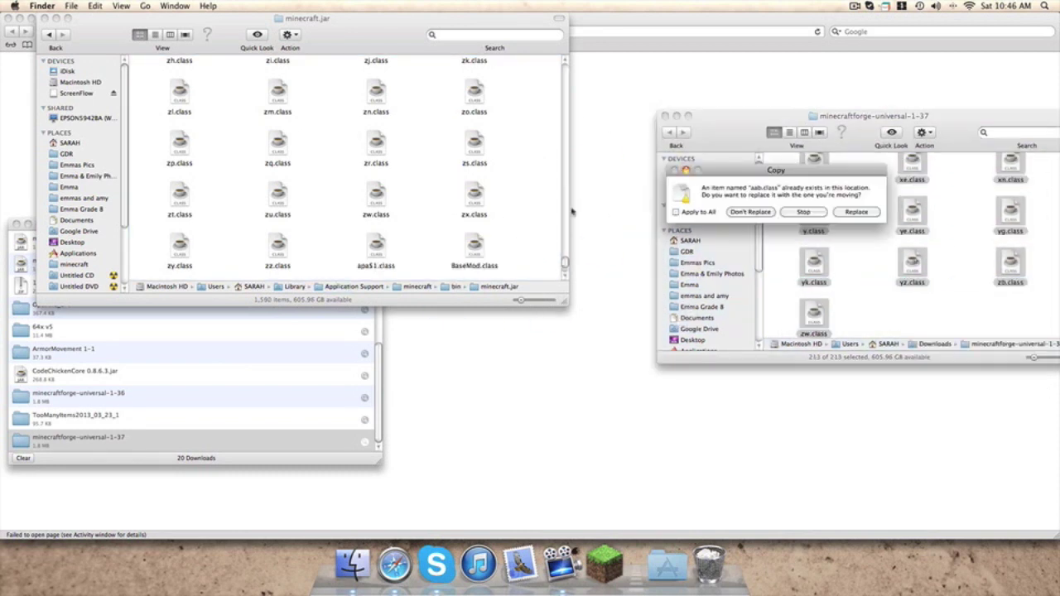
click(677, 211)
click(855, 212)
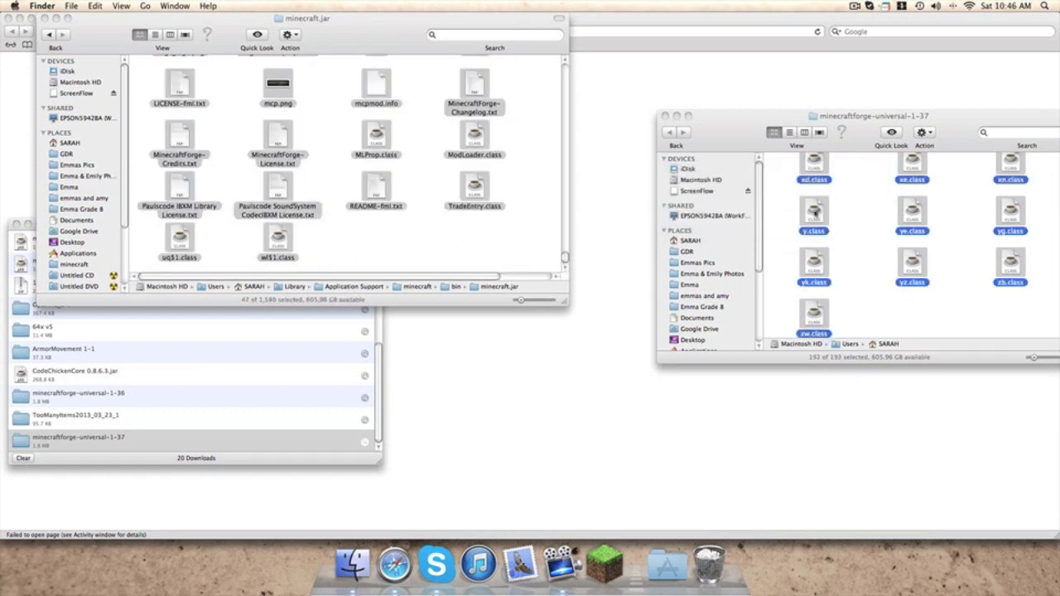
Step: Deselect the files in the minecraft.jar folder, clean up its icon arrangement and close the minecraftforge-universal-1-37 window
click(287, 35)
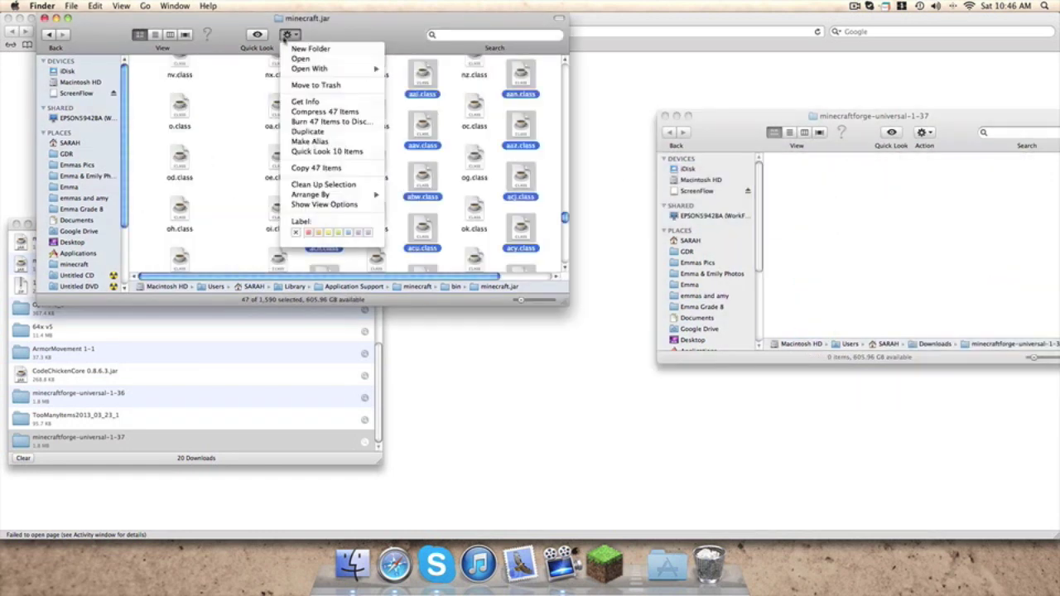
click(253, 151)
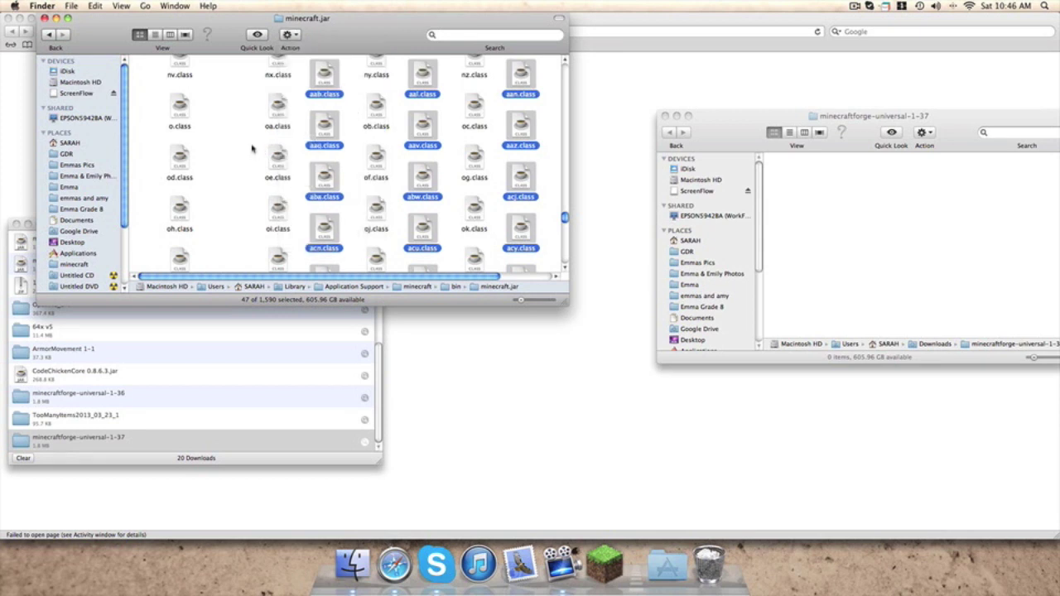
click(253, 151)
click(289, 35)
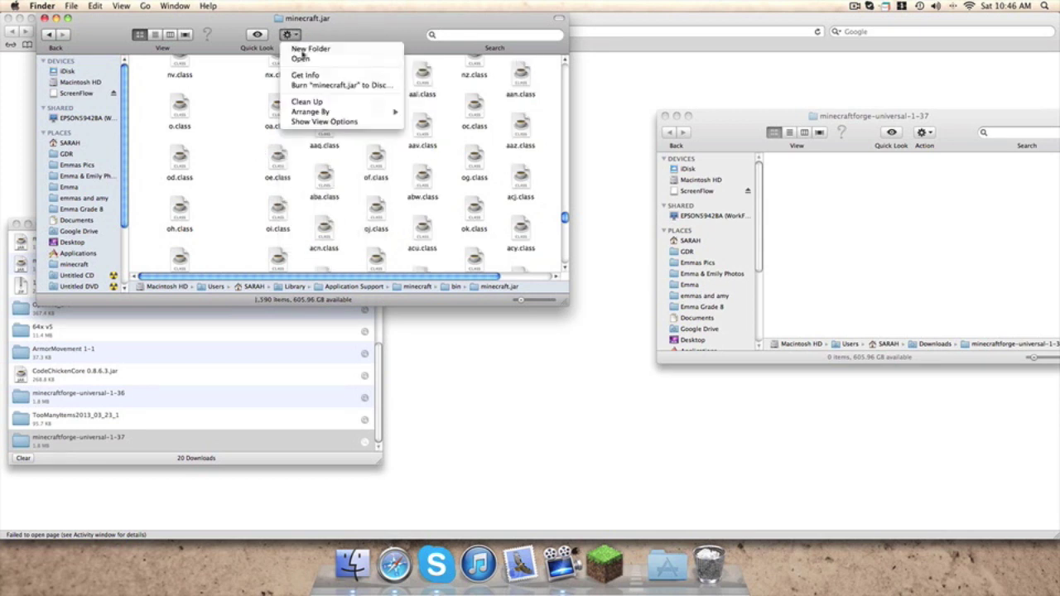
click(307, 101)
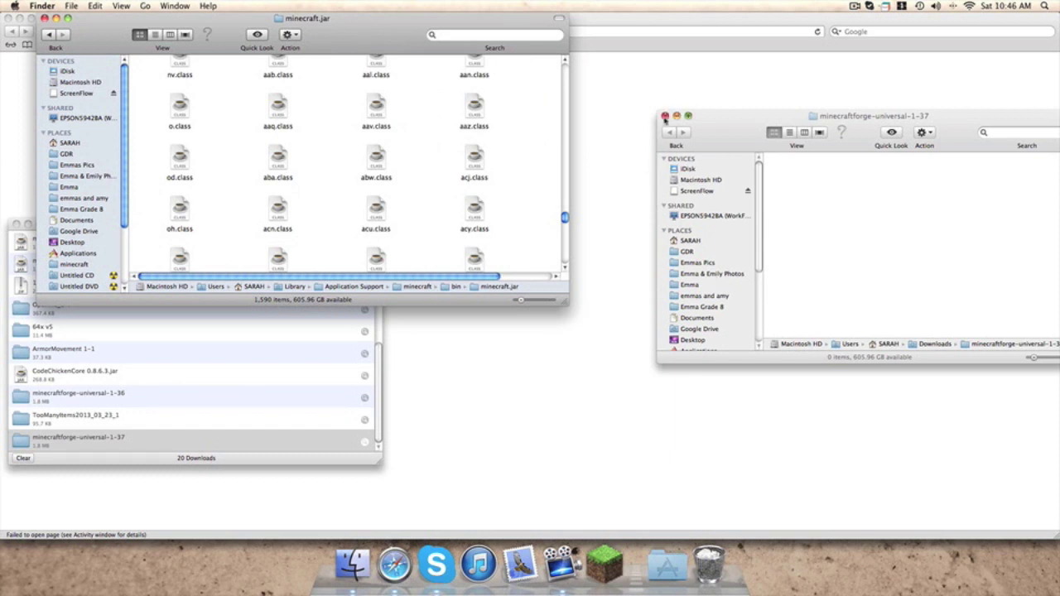
click(664, 116)
Step: Open the coremods folder inside the minecraft folder and space its NotEnoughItems and CodeChickenCore jar files apart
click(49, 34)
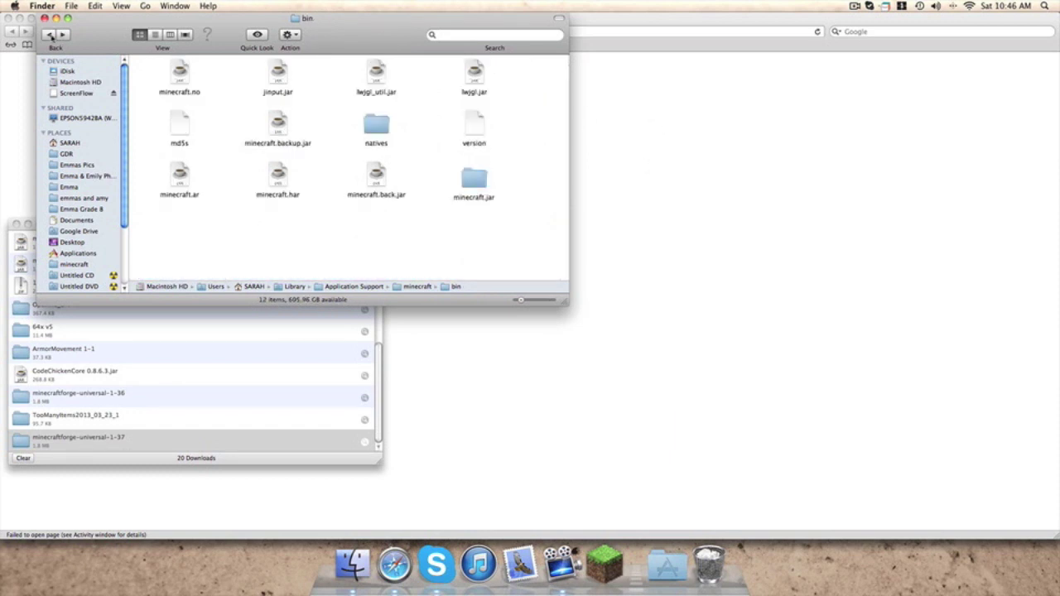
click(50, 34)
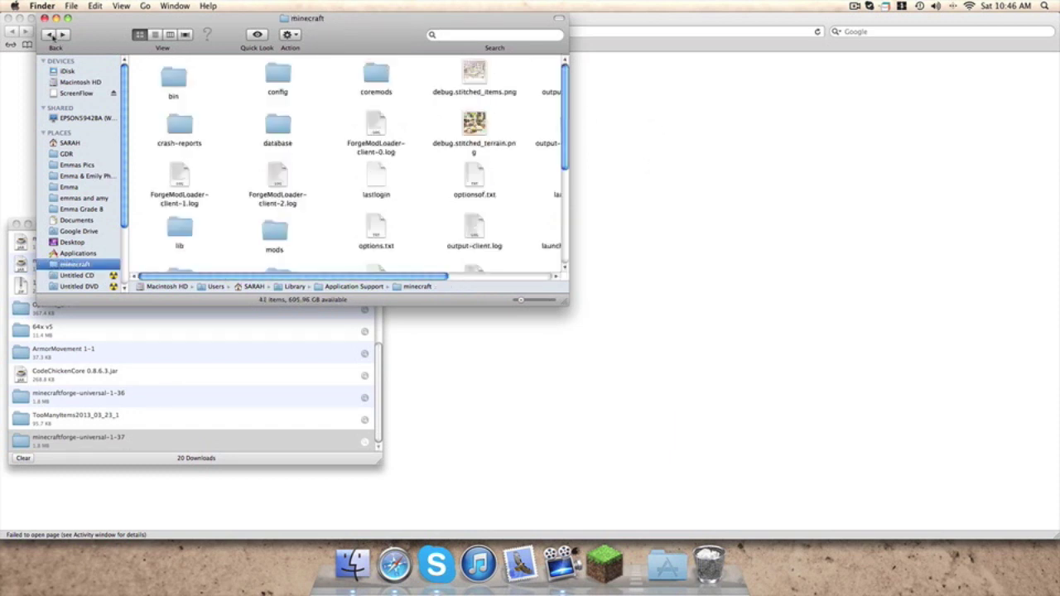
double_click(385, 81)
drag(284, 101, 213, 128)
drag(270, 96, 363, 162)
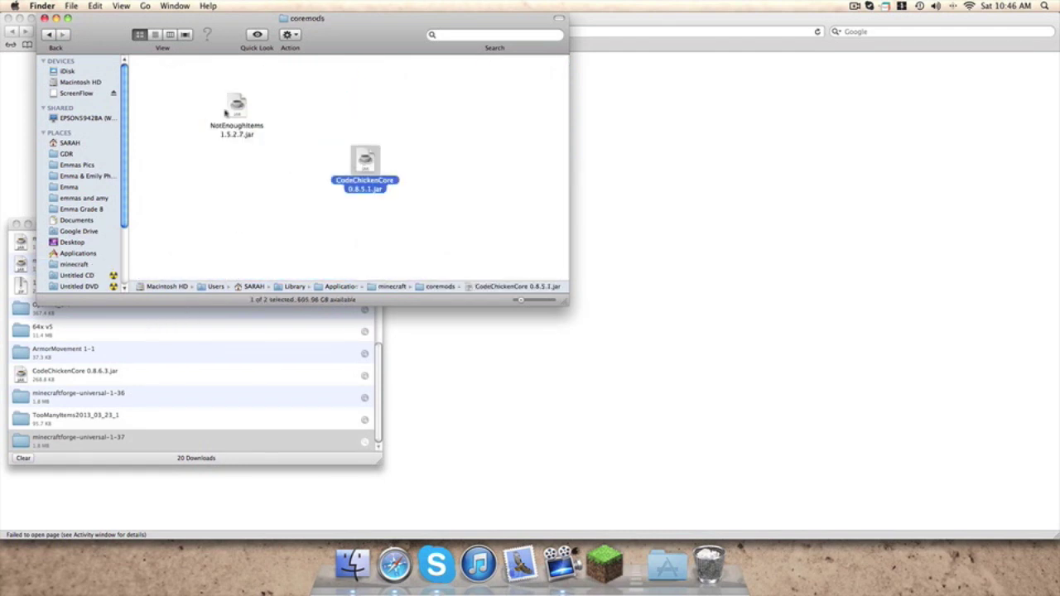
Step: Switch to Safari's ChickenBones Mods topic and highlight the mc1.5.1 links in the CodeChickenCore section
key(F3)
click(262, 140)
click(106, 57)
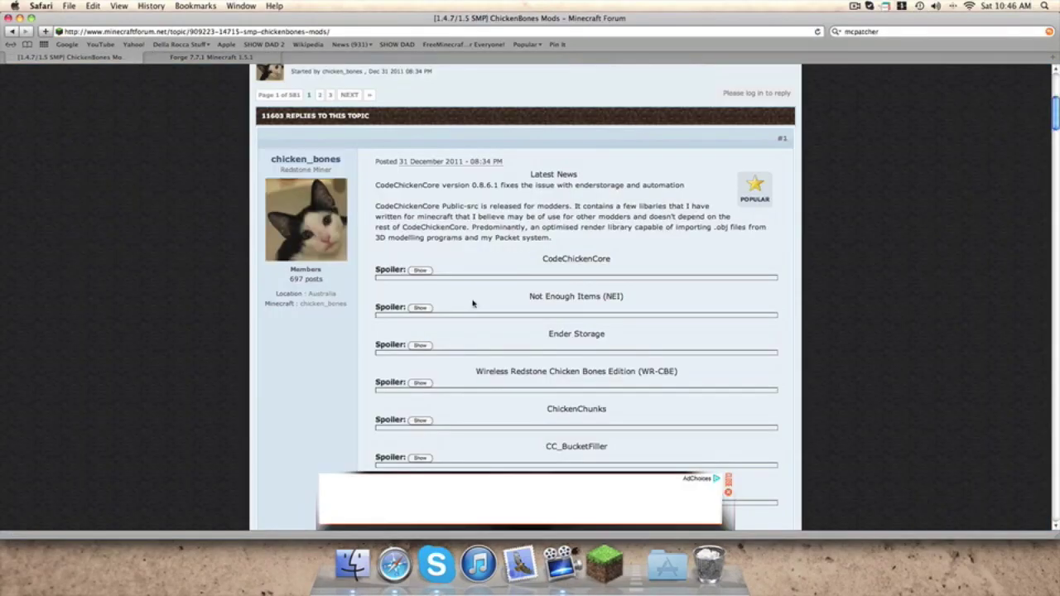
scroll(447, 282, down, 5)
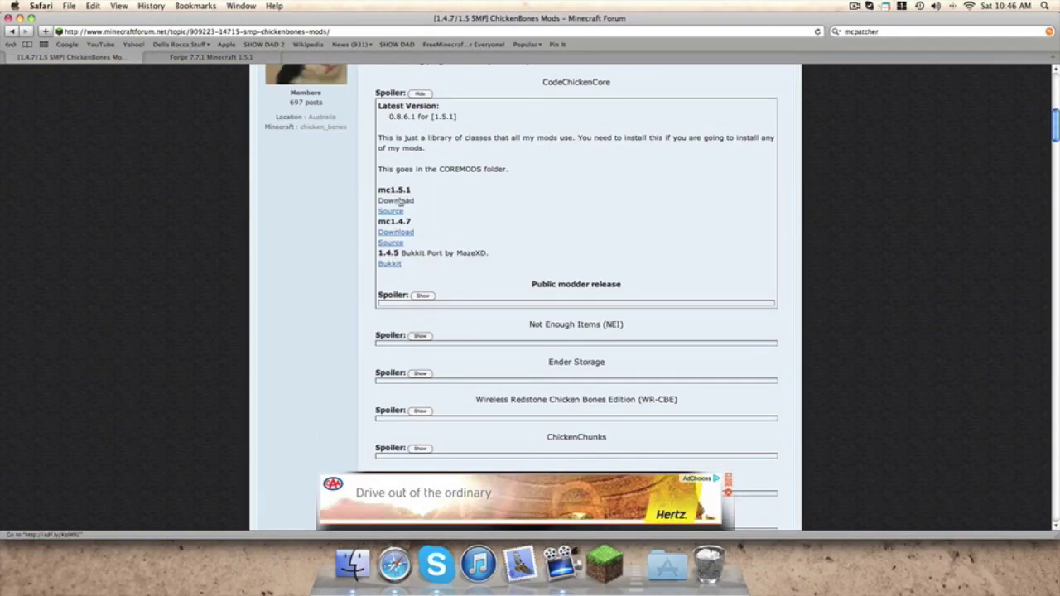
drag(397, 185, 405, 212)
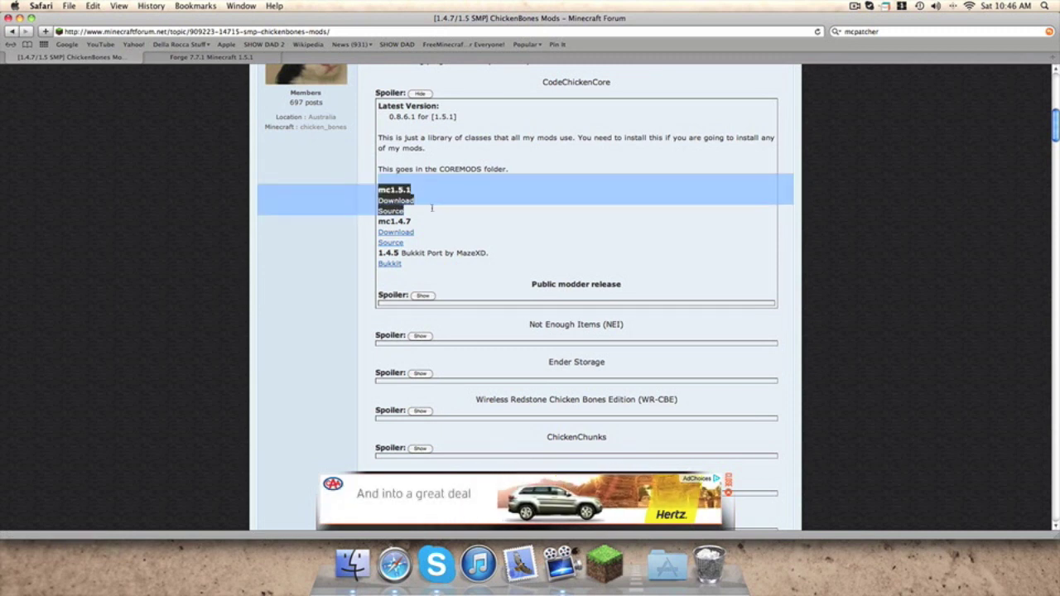
Step: Close the ad banner and expand the Not Enough Items (NEI) section of the forum post
click(729, 479)
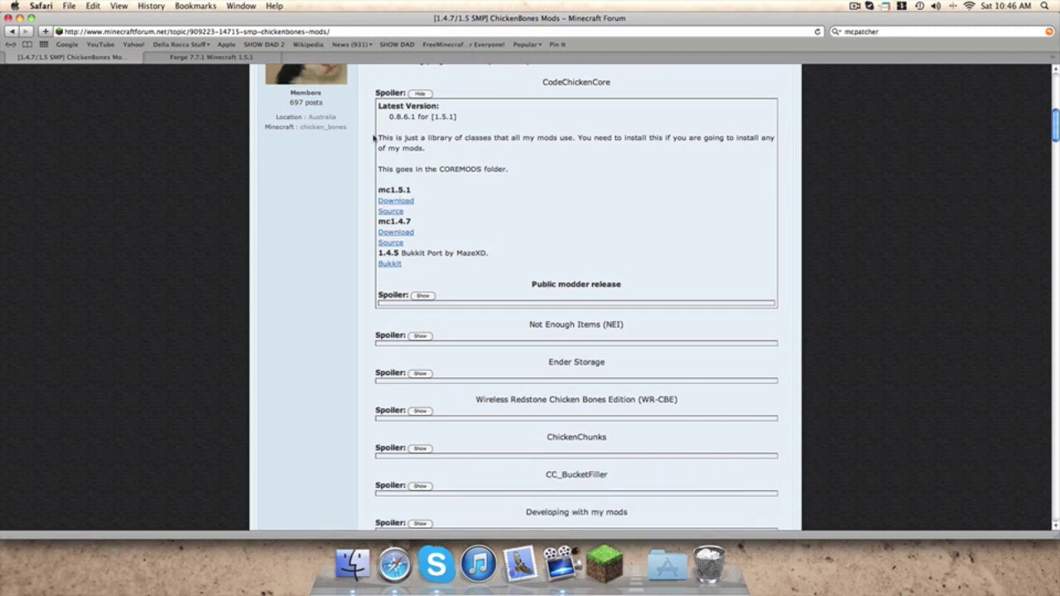
click(420, 335)
scroll(500, 389, down, 1)
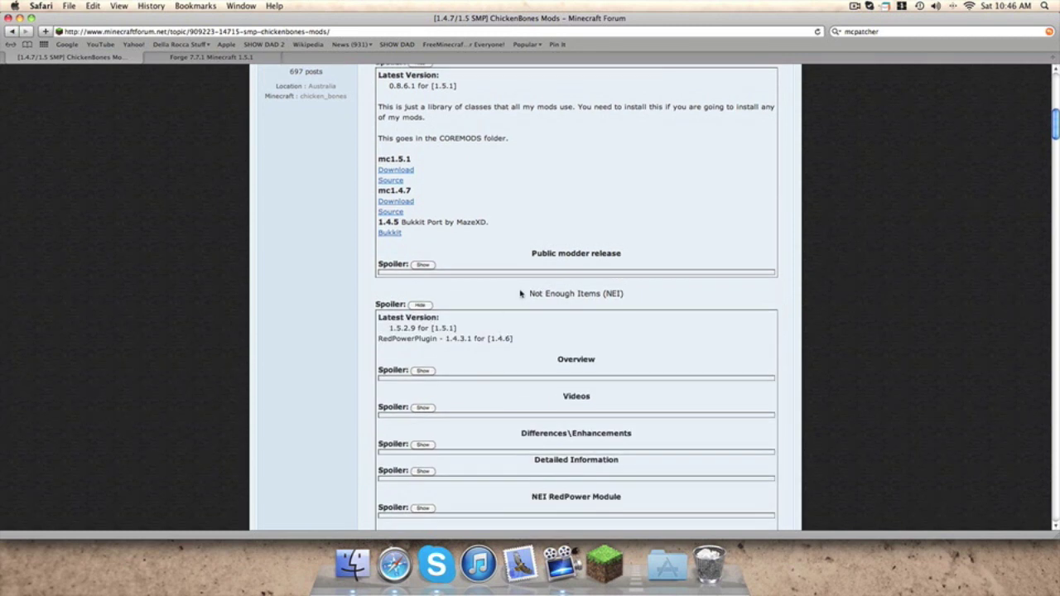
drag(540, 294, 620, 294)
Step: Return to the Google results and search for "nei minecraft"
click(11, 30)
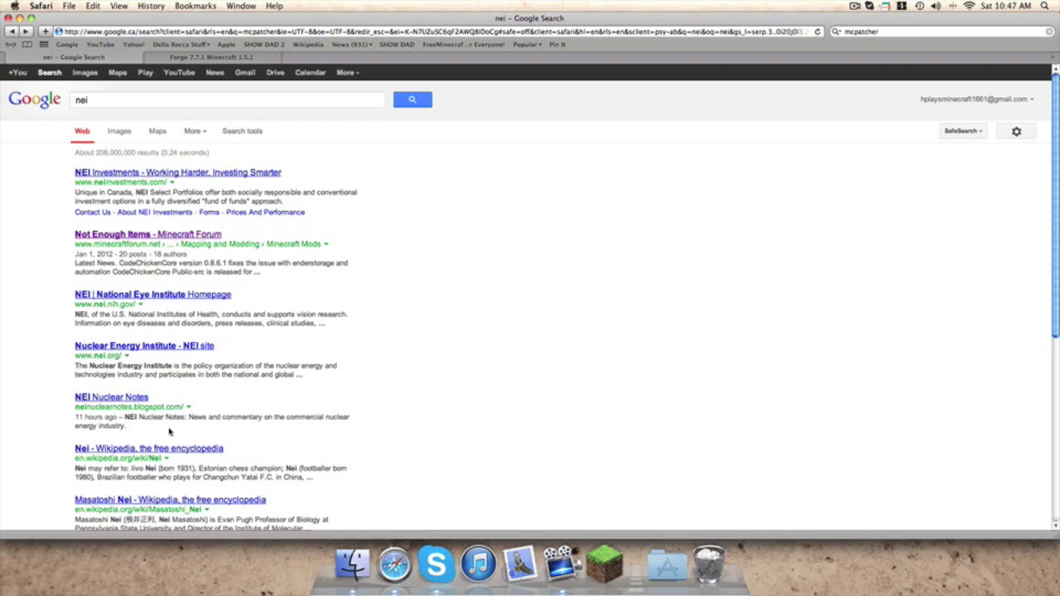
scroll(149, 398, down, 1)
click(115, 80)
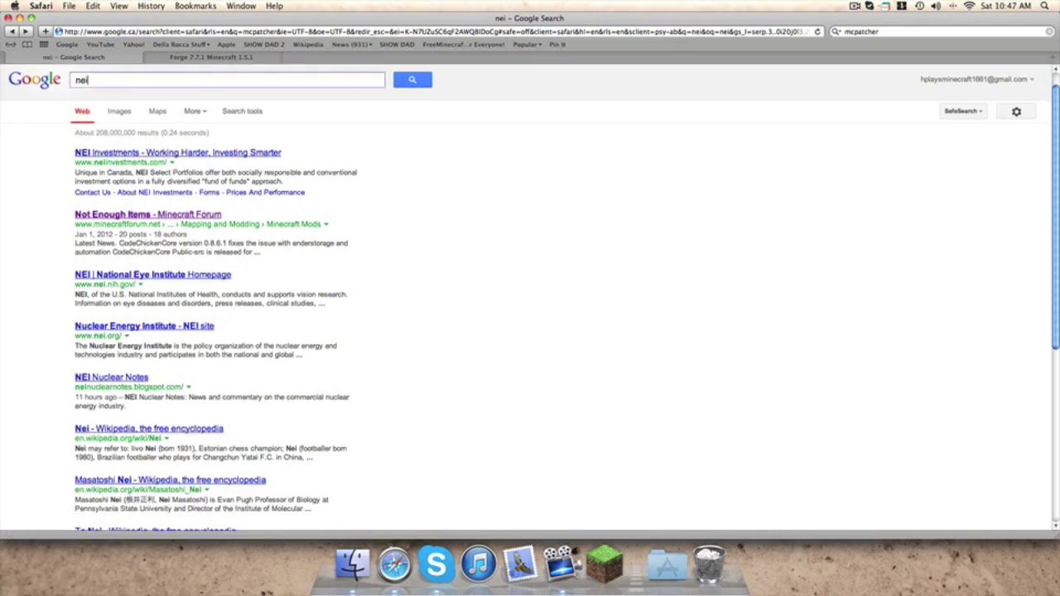
text(minec)
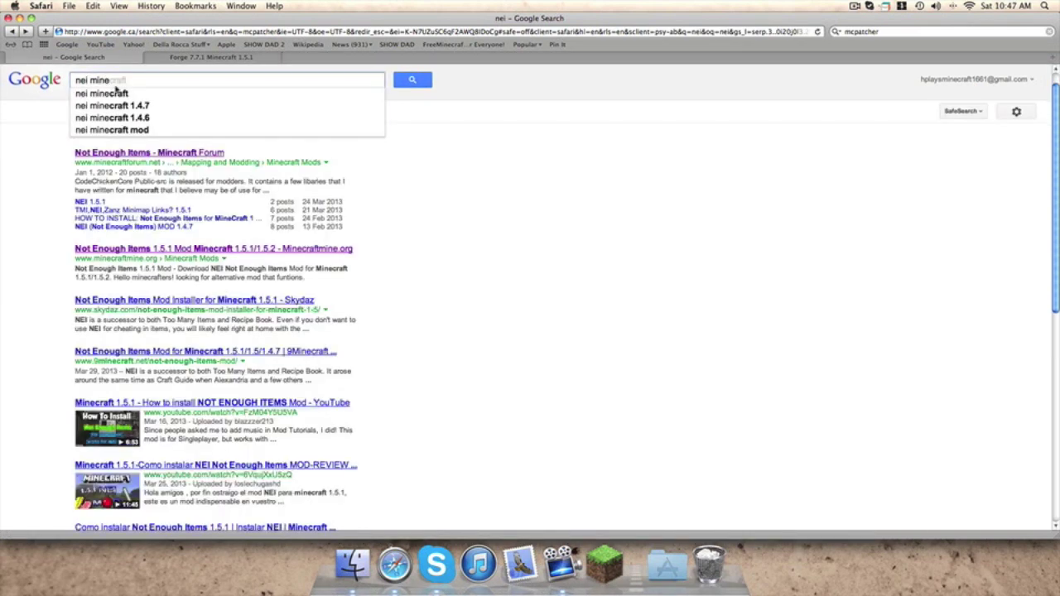
text(raft)
key(Return)
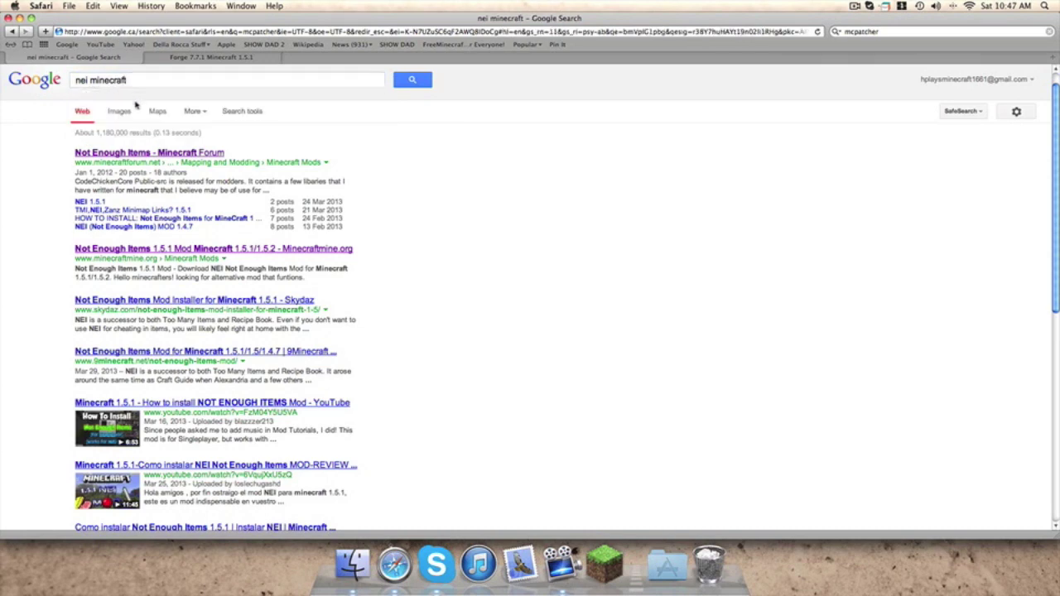
Step: View the Not Enough Items topic on Minecraft Forum and go back to the search results
click(152, 156)
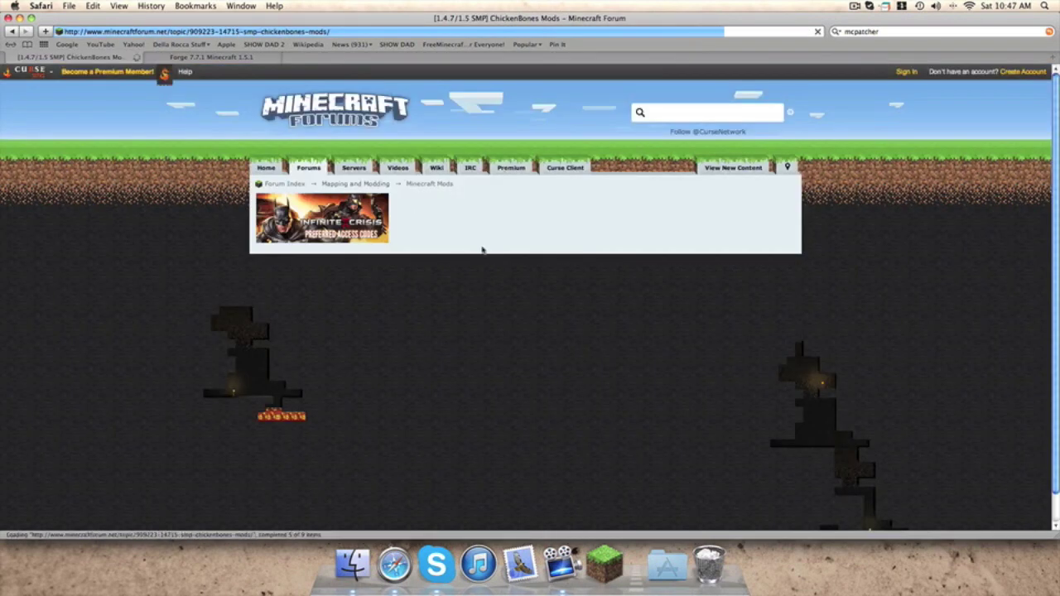
scroll(485, 254, down, 5)
key(super+bracketleft)
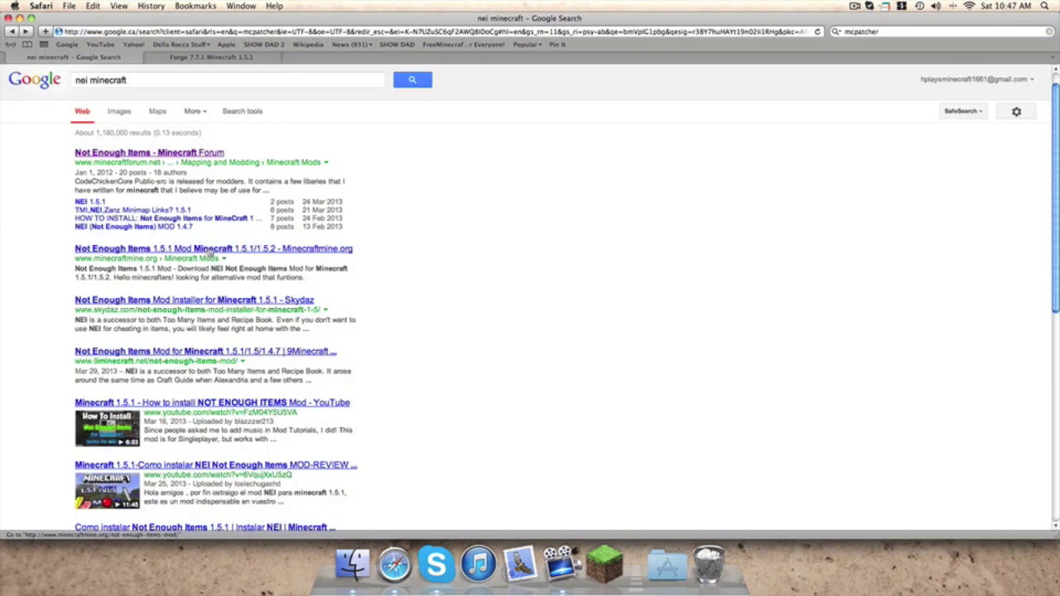
Step: Download the Not Enough Items 1.5.1 Mod from the Minecraftmine.org page, skipping the AdF.ly advertisement
click(209, 252)
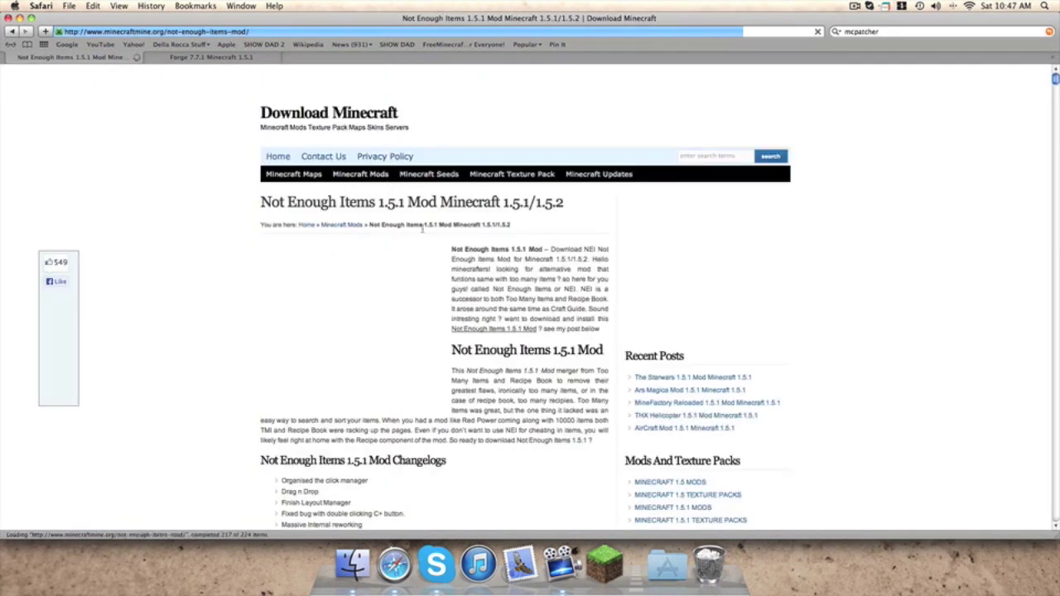
scroll(429, 271, down, 15)
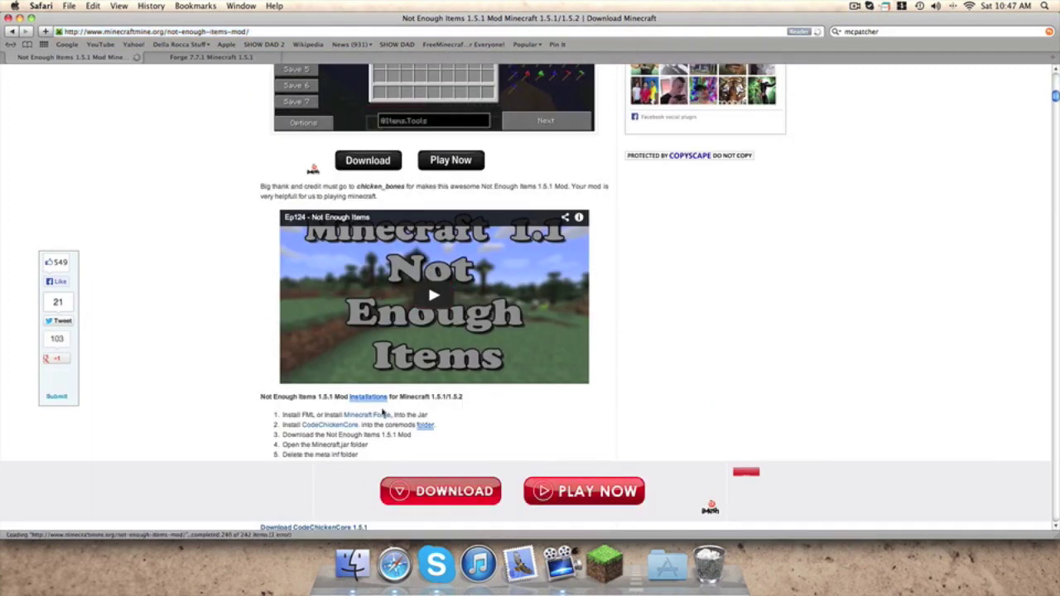
scroll(357, 349, down, 1)
scroll(363, 351, down, 4)
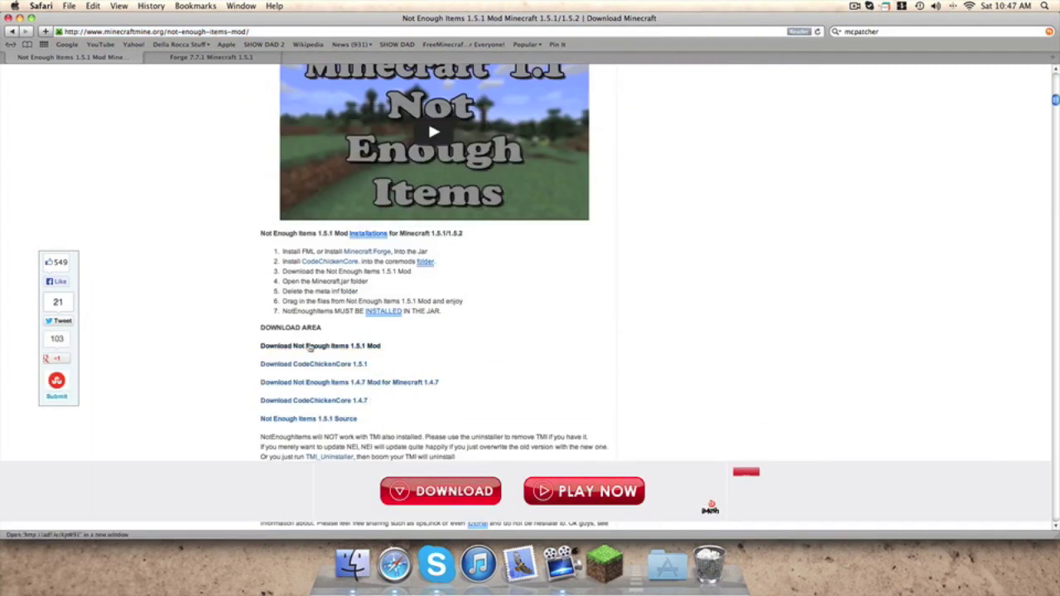
click(308, 346)
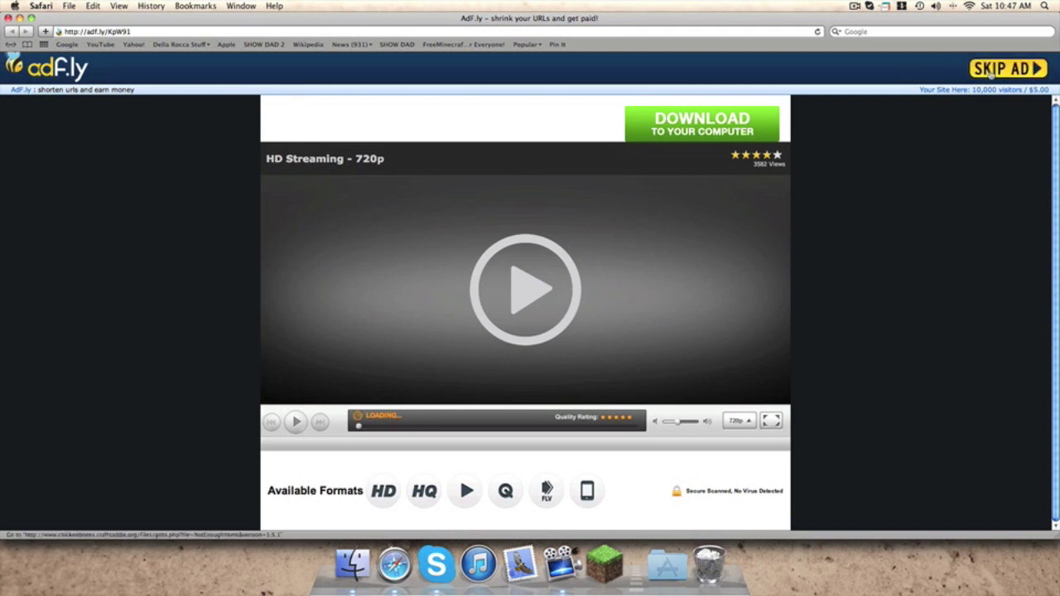
click(991, 74)
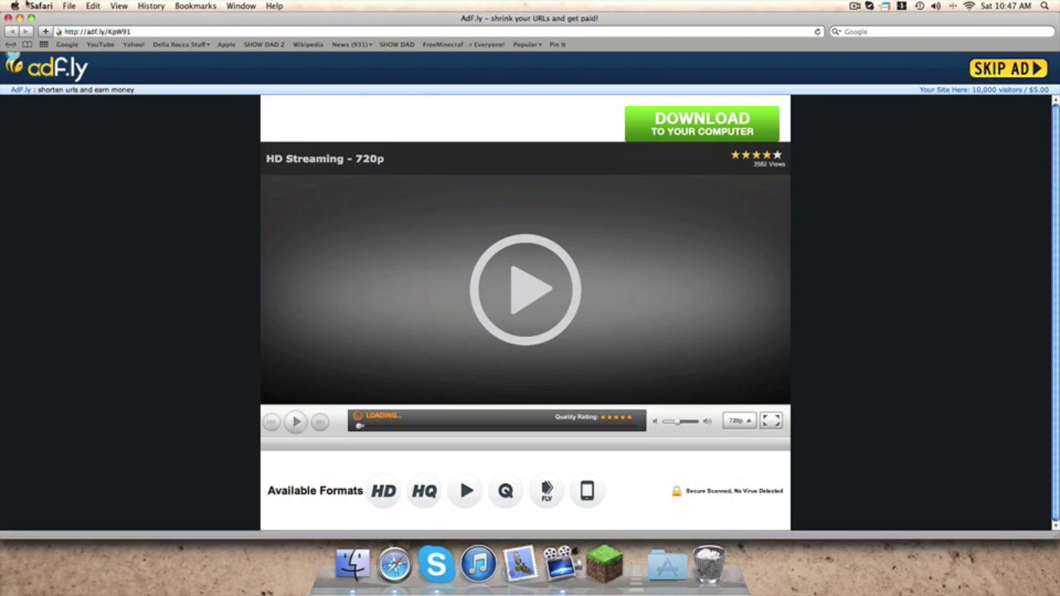
Step: Check the Downloads window for the NotEnoughItems jar, close the AdF.ly window and return to the mod's page
mouse_move(1, 1)
click(726, 461)
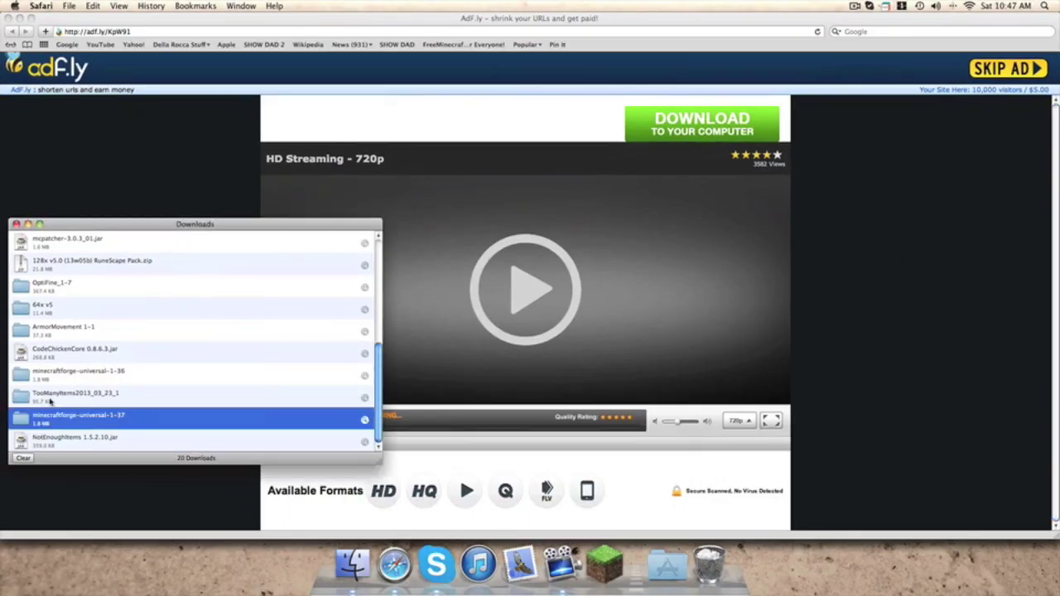
click(10, 44)
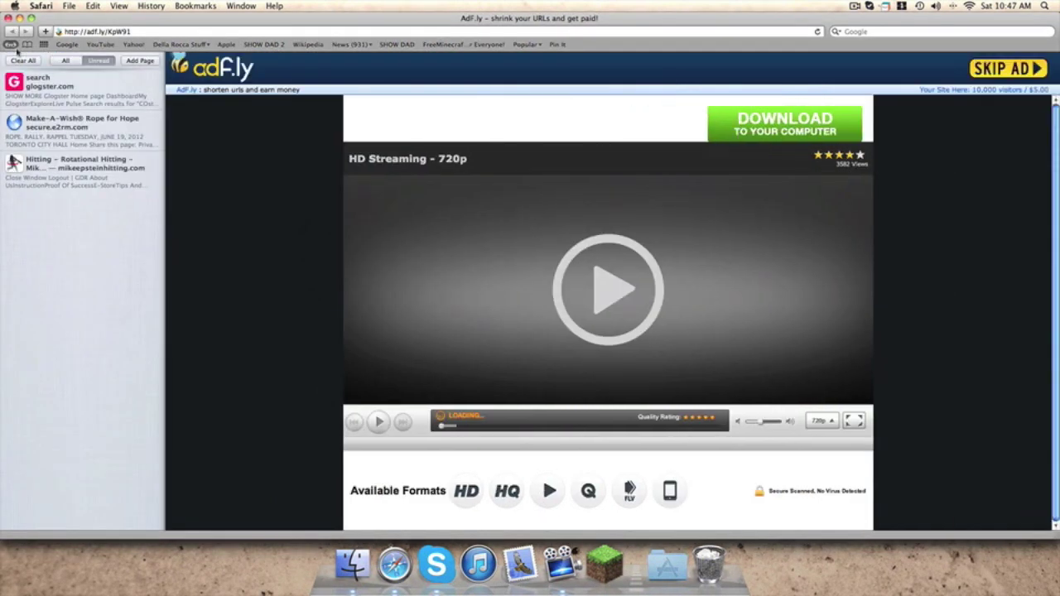
click(10, 44)
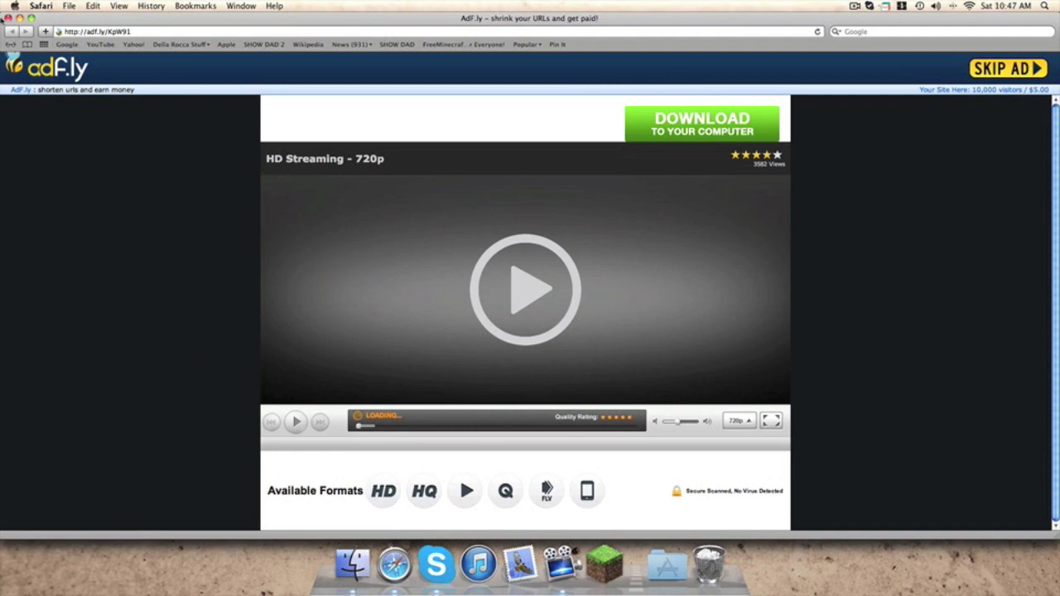
click(8, 19)
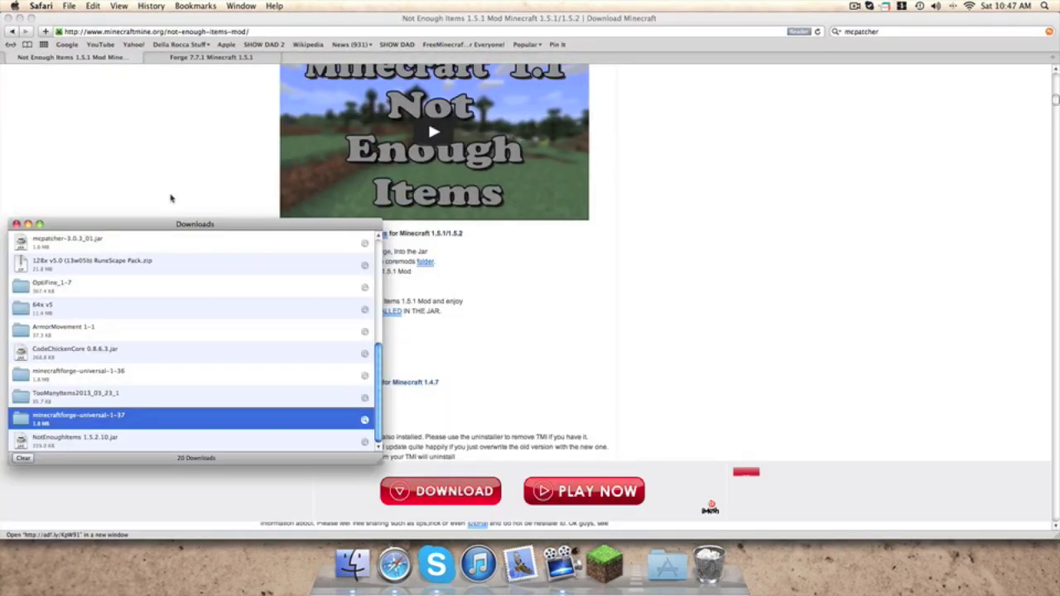
click(497, 312)
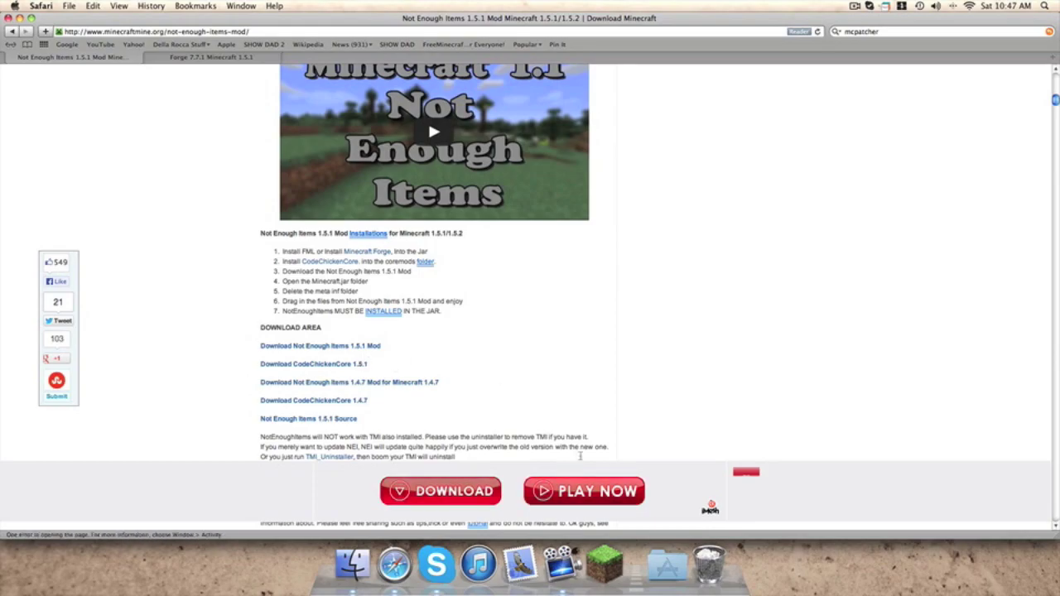
Step: Switch to the coremods folder and select the NotEnoughItems and CodeChickenCore jar files
key(F3)
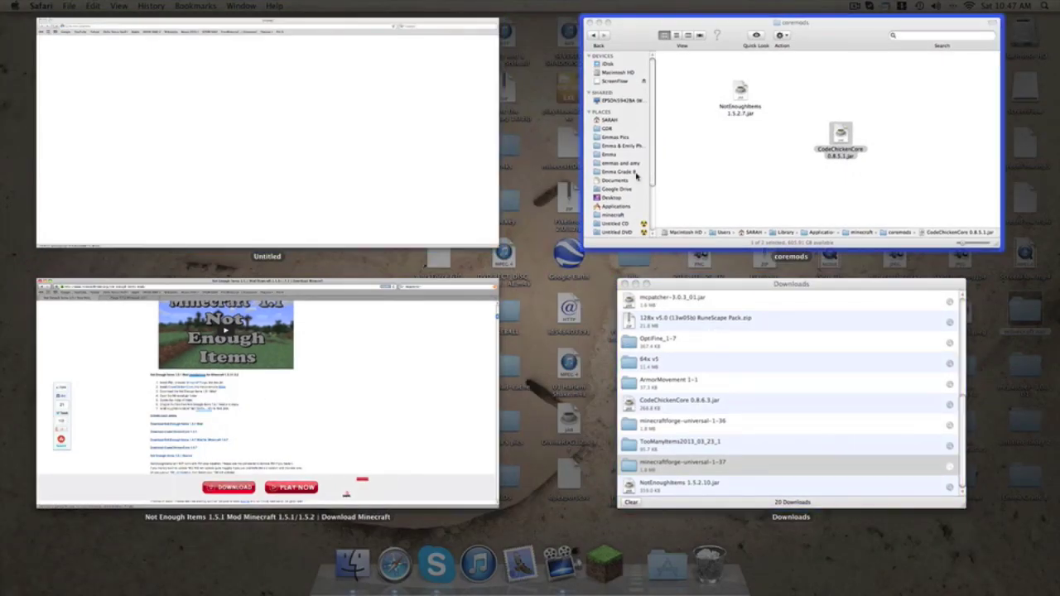
click(787, 132)
drag(209, 76, 473, 253)
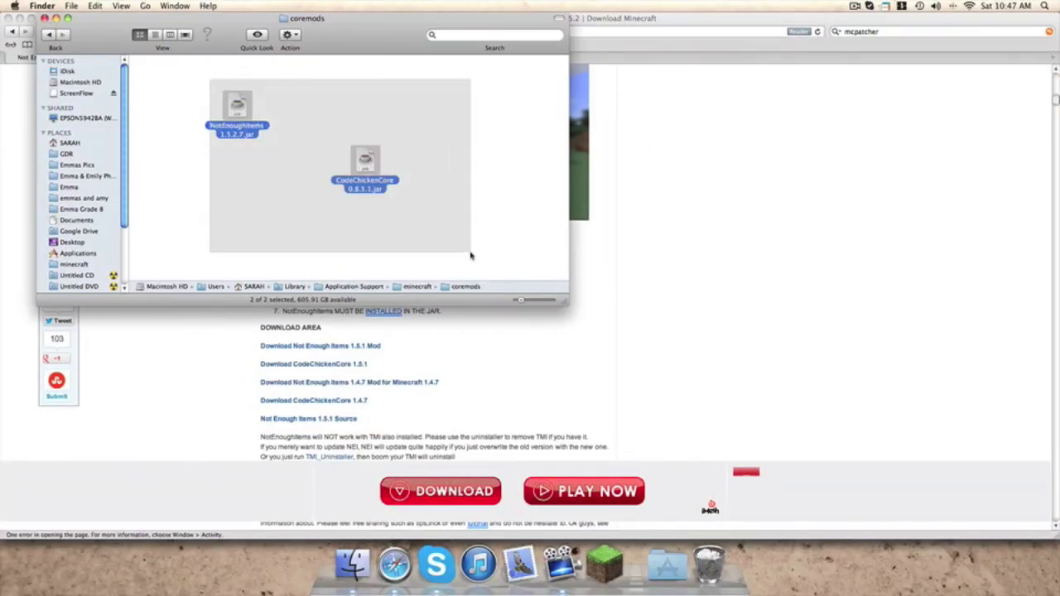
Step: Launch Minecraft, start the game from its launcher and open the list of installed mods
click(605, 563)
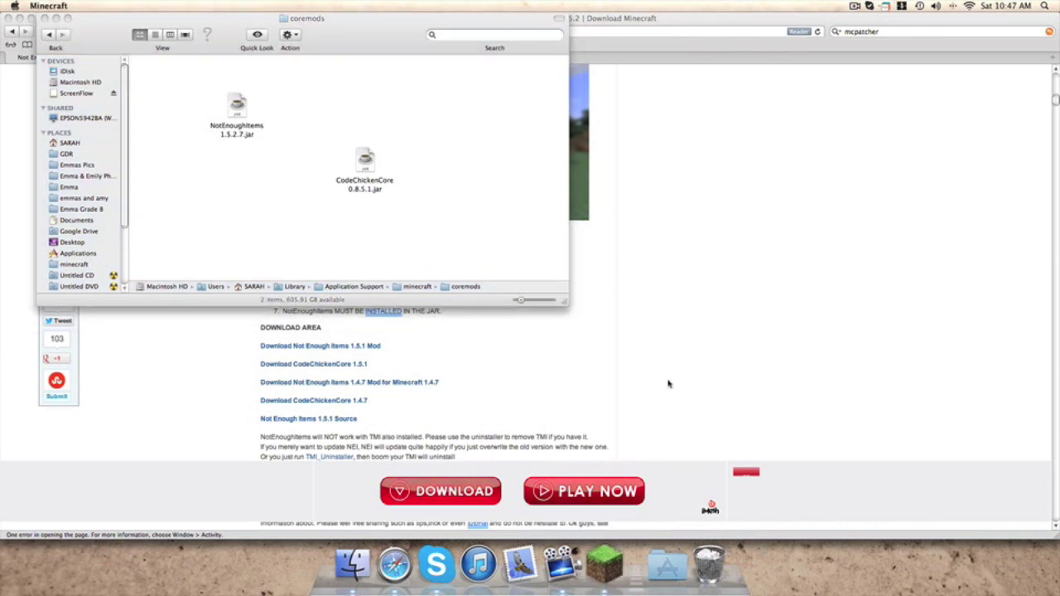
click(712, 391)
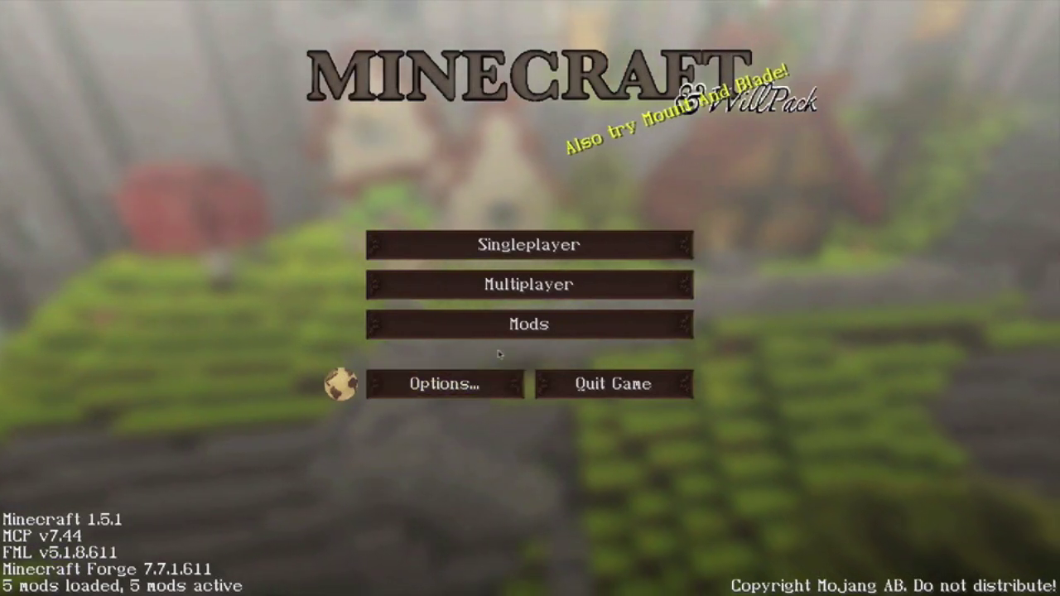
click(497, 339)
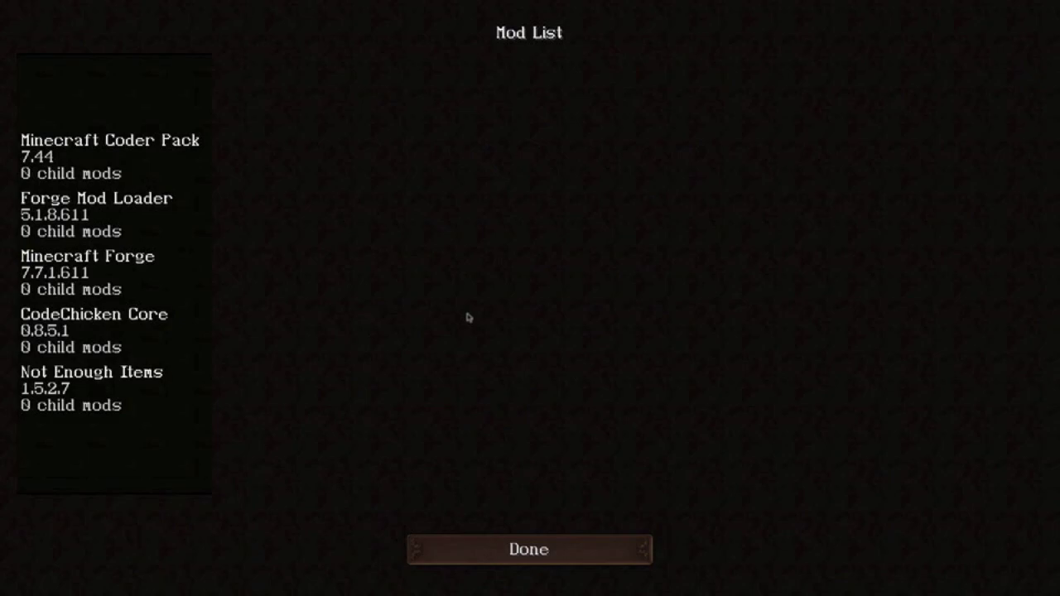
Step: Take Minecraft out of full screen and show the details of CodeChicken Core in the mod list
key(F11)
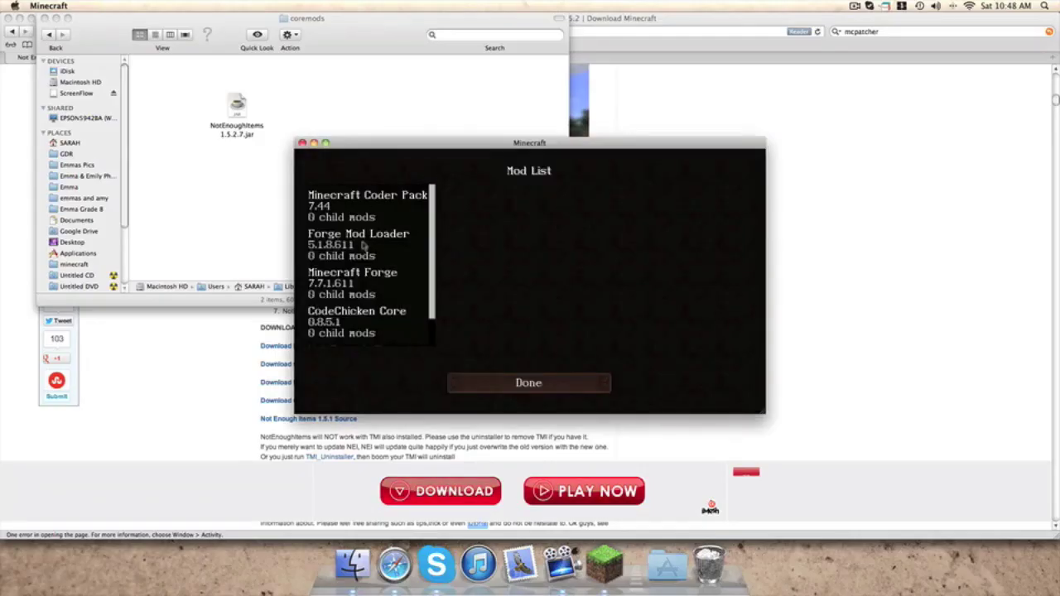
scroll(346, 236, down, 2)
click(356, 285)
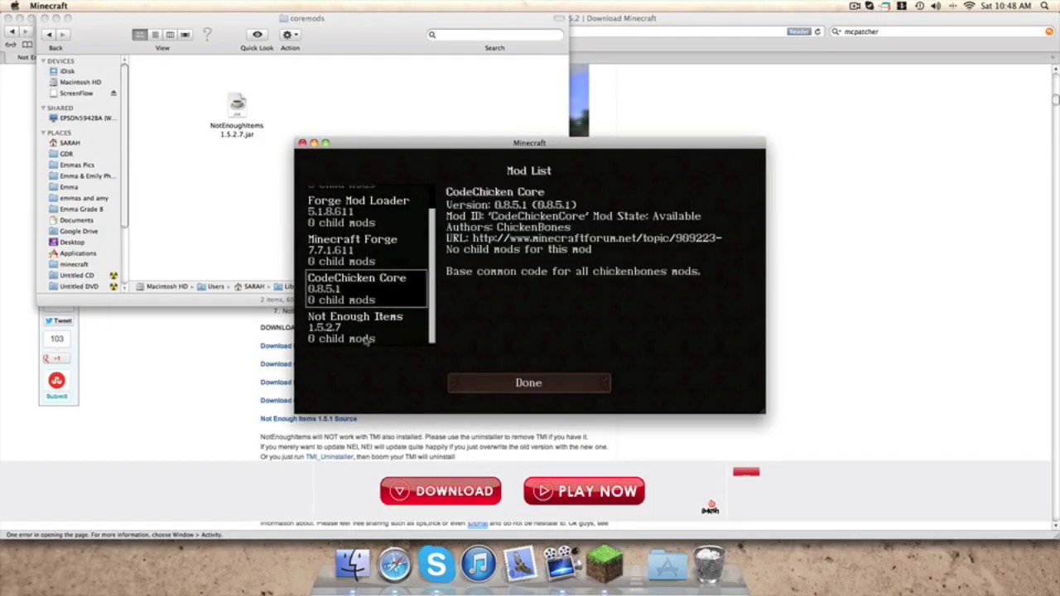
Step: Show the details of Not Enough Items in the mod list and load the singleplayer world 13w17a
click(358, 326)
click(503, 385)
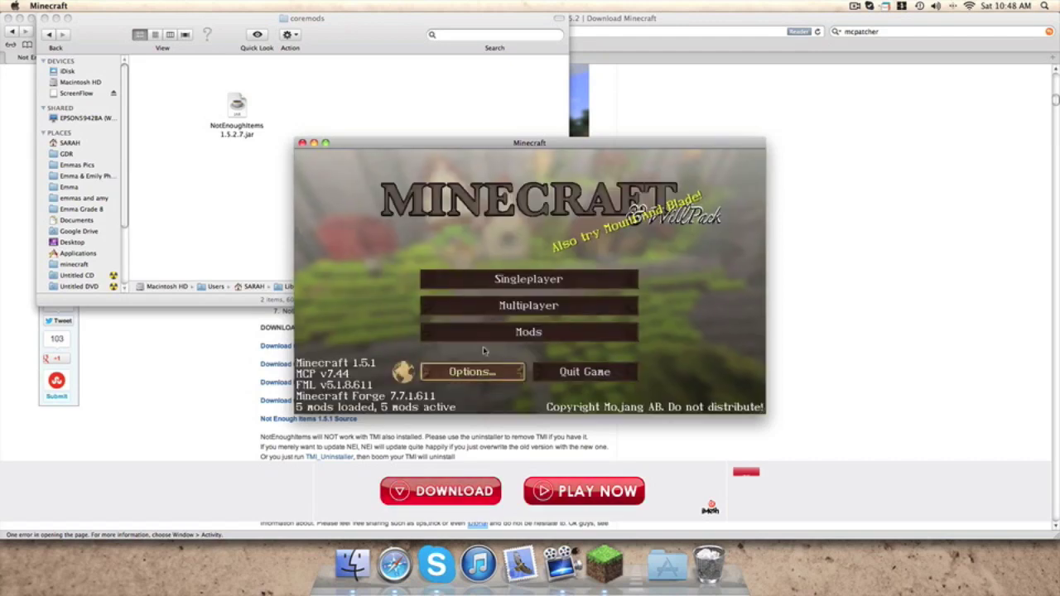
click(528, 279)
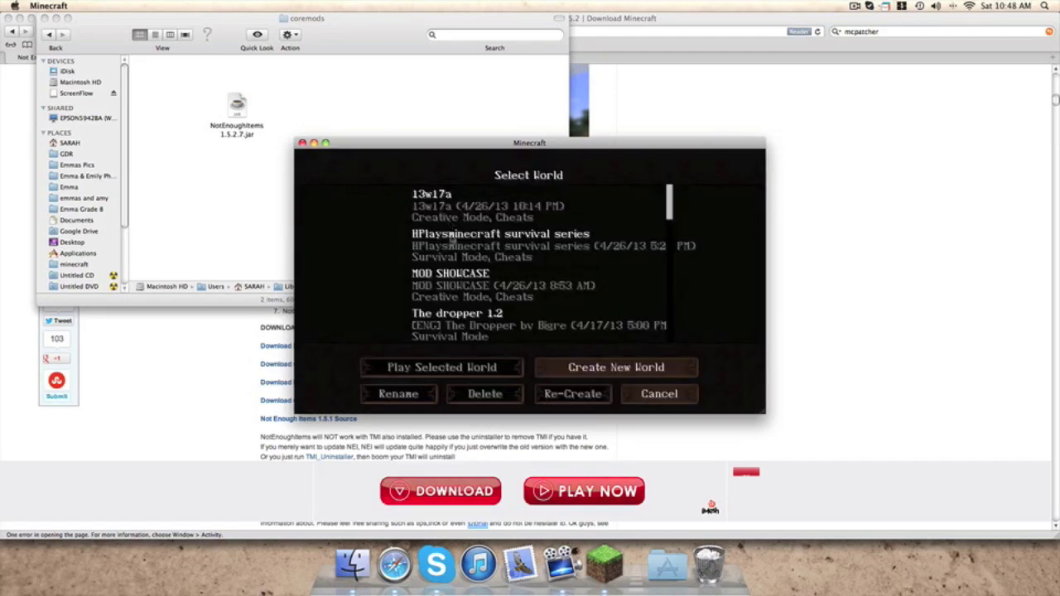
click(452, 238)
click(450, 218)
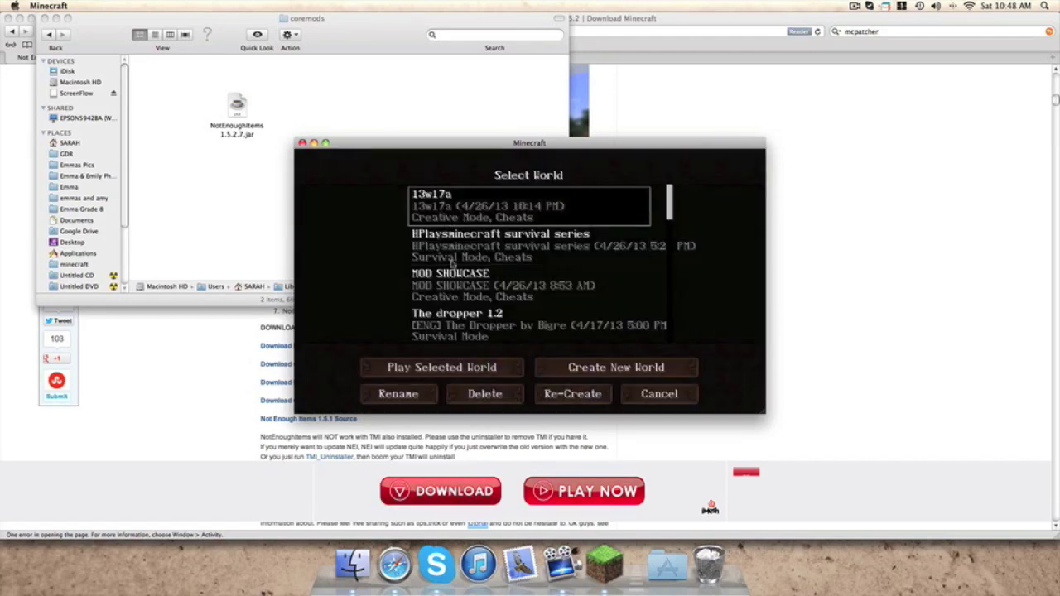
click(502, 366)
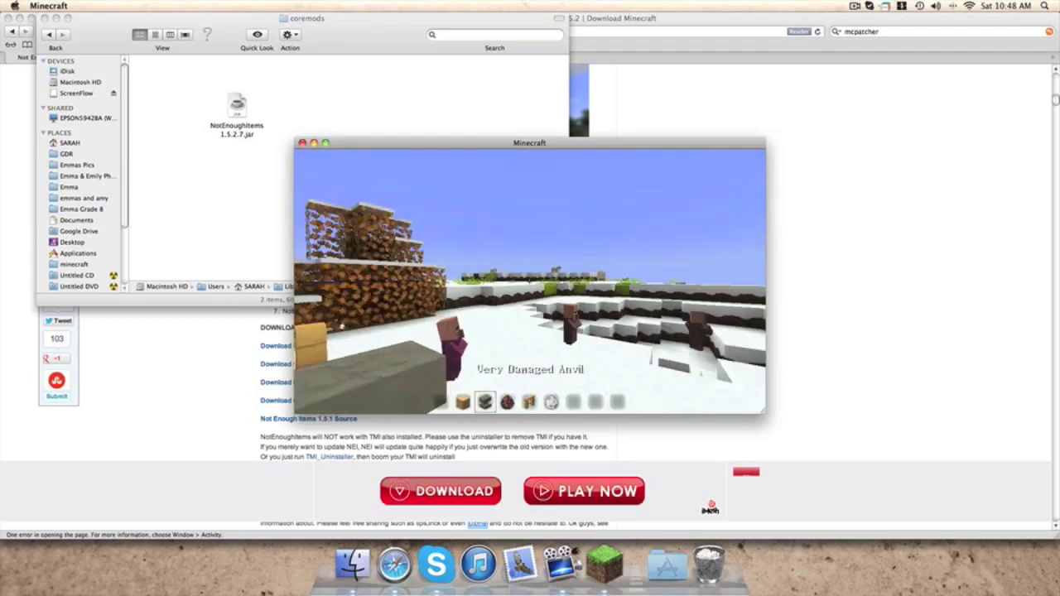
scroll(530, 282, down, 3)
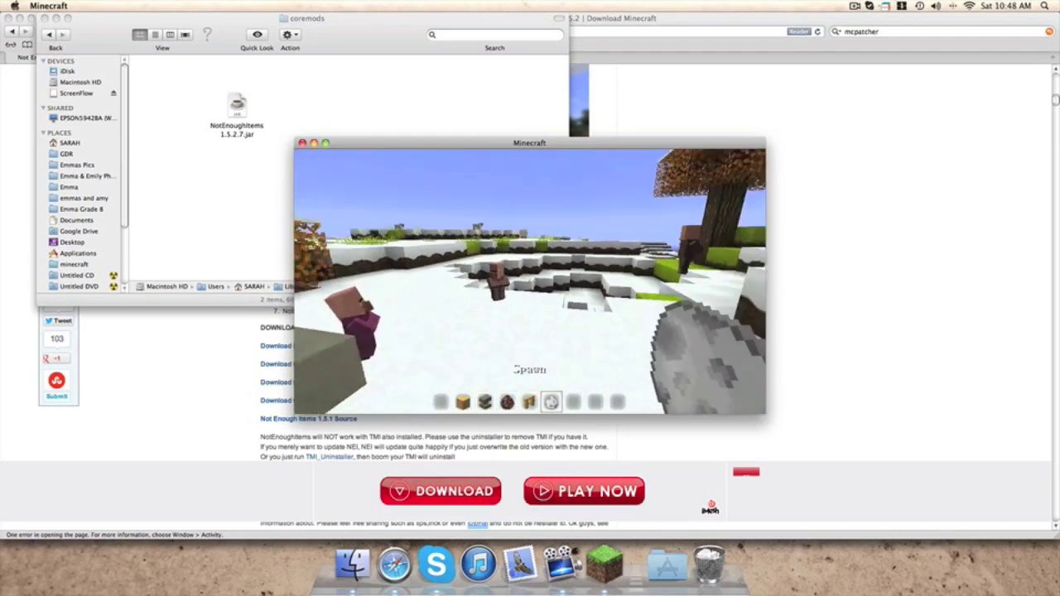
scroll(530, 282, up, 4)
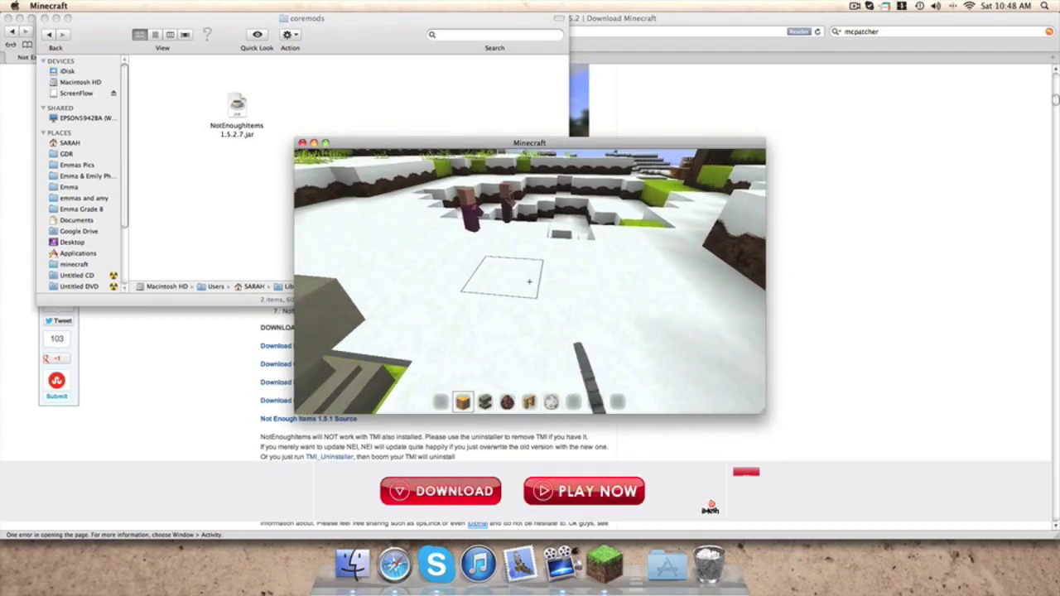
scroll(529, 281, down, 1)
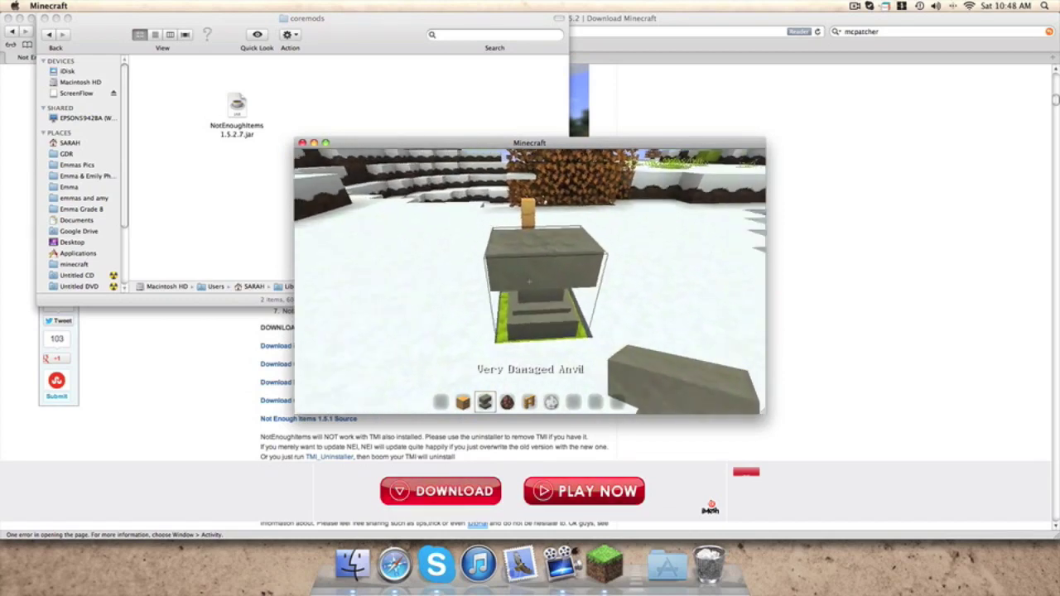
key(e)
key(e)
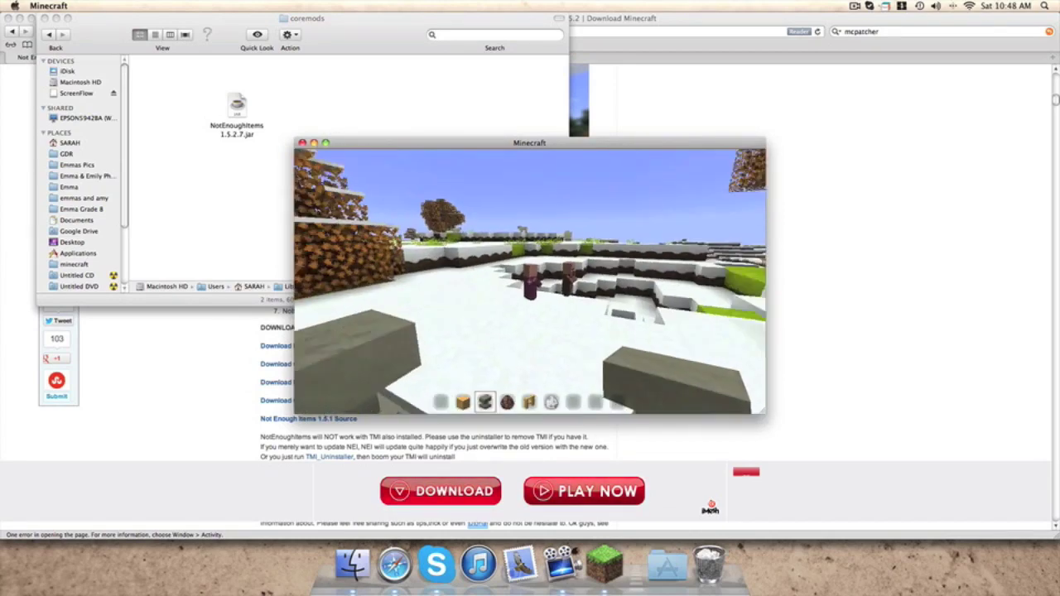
key(e)
key(e)
key(w)
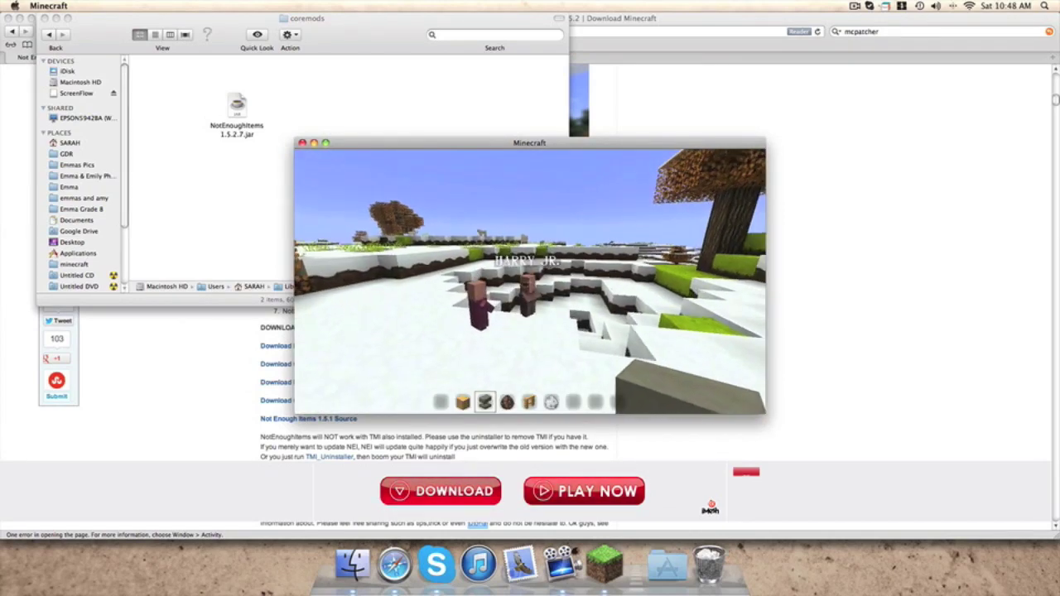
click(529, 281)
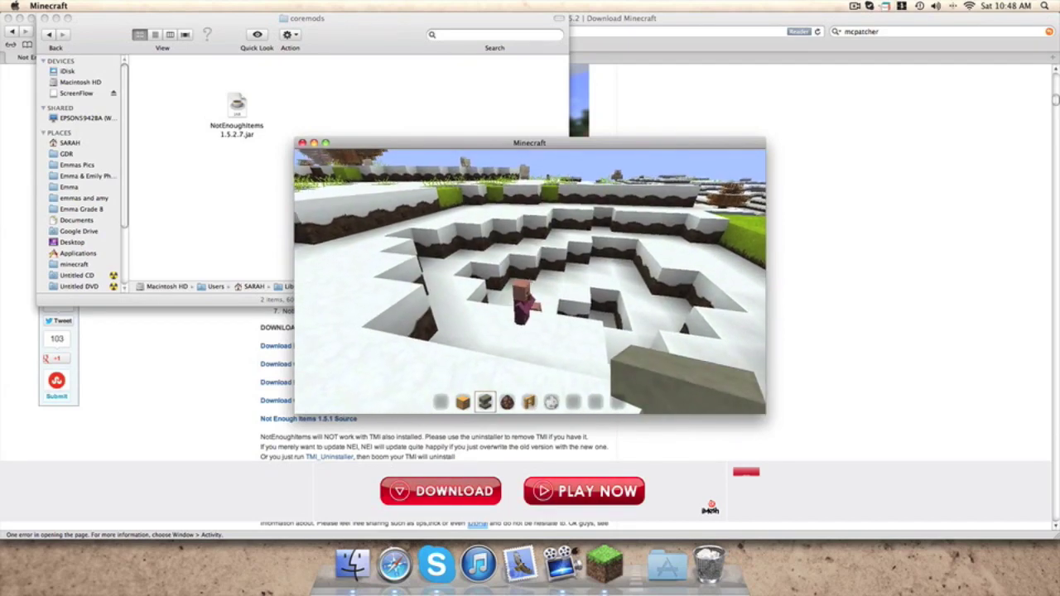
key(w)
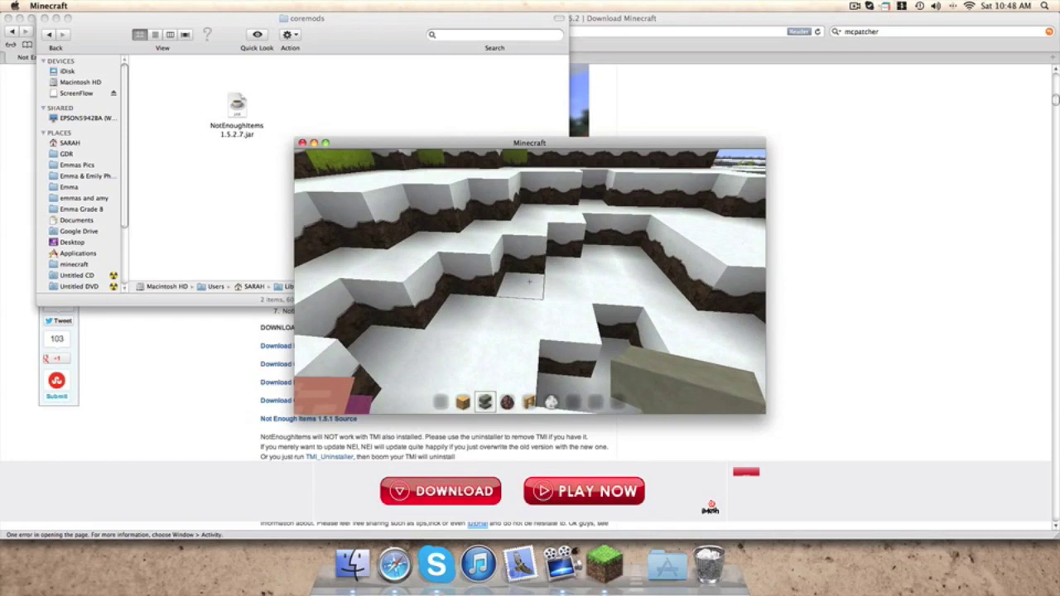
Step: Show the Not Enough Items overlay in the inventory and cycle its creative mode toggle to the extended creative inventory
key(e)
key(o)
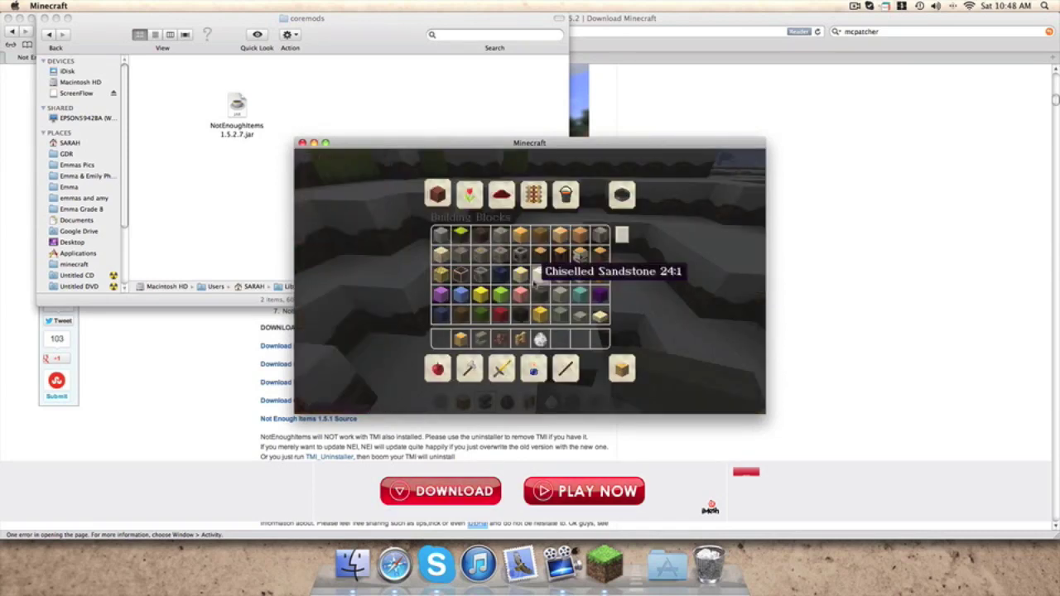
key(o)
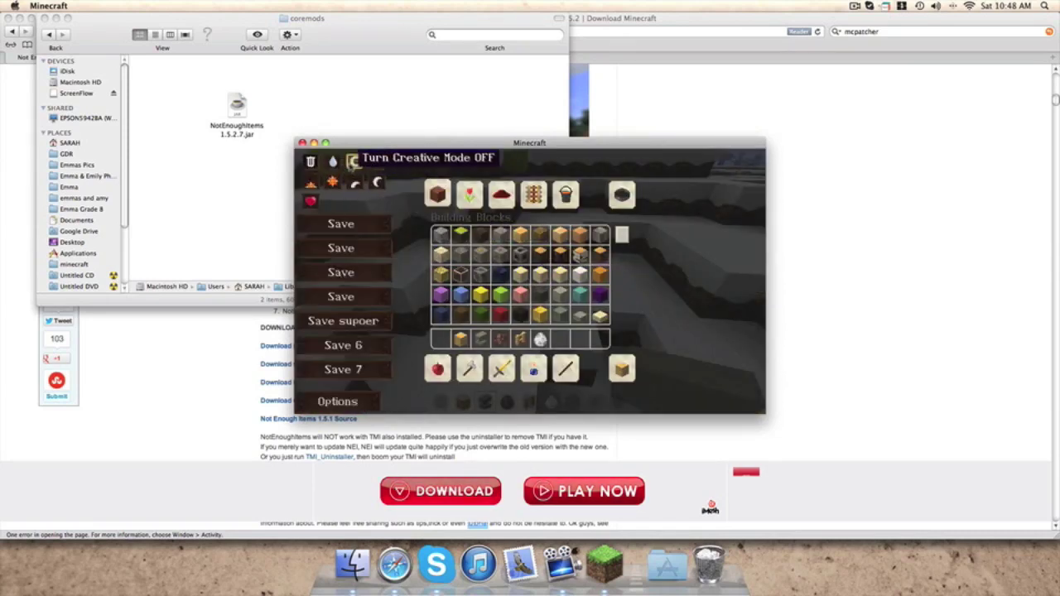
click(353, 160)
click(353, 163)
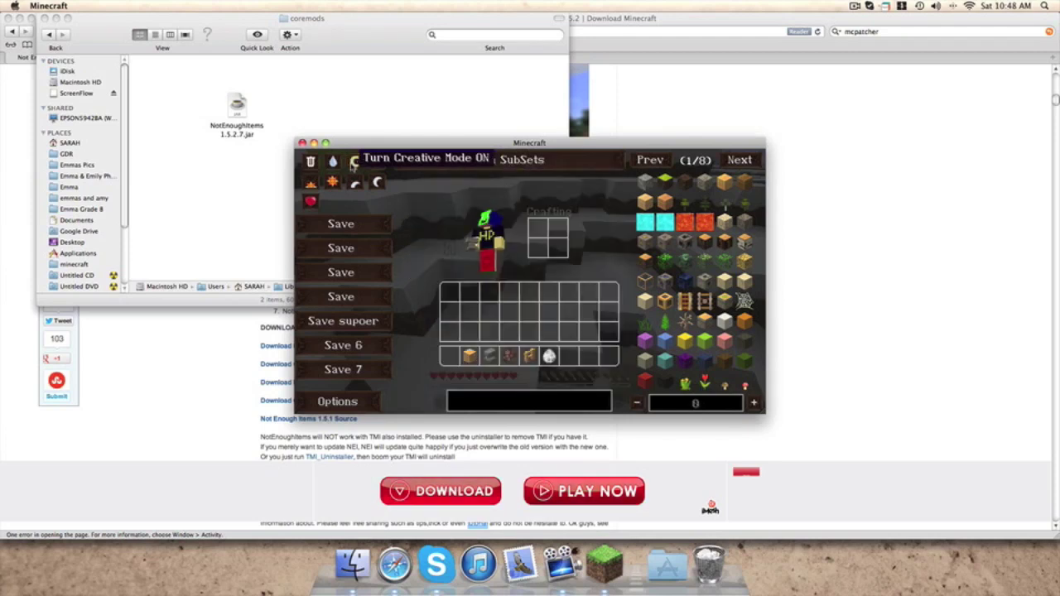
click(353, 162)
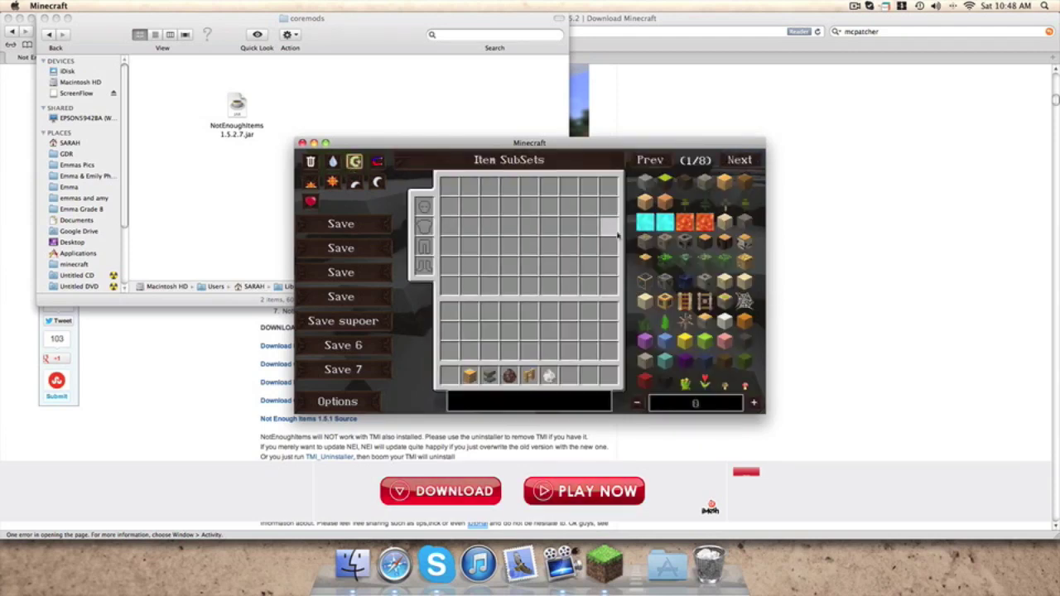
Step: Move the five hotbar items into the first row of the extended creative inventory and close it
shift+click(468, 375)
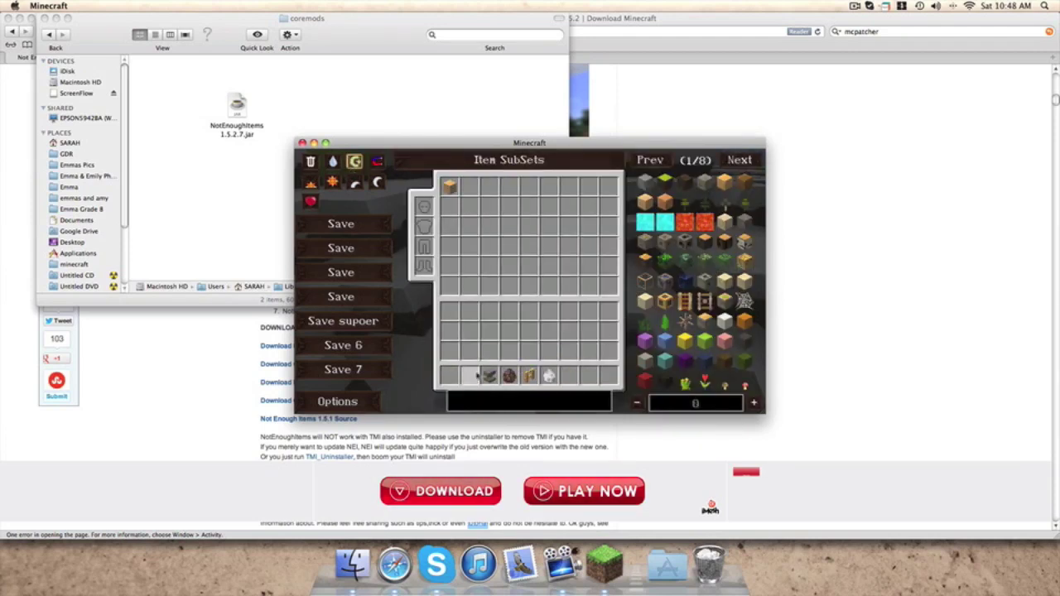
shift+click(489, 376)
shift+click(509, 376)
shift+click(528, 376)
shift+click(548, 376)
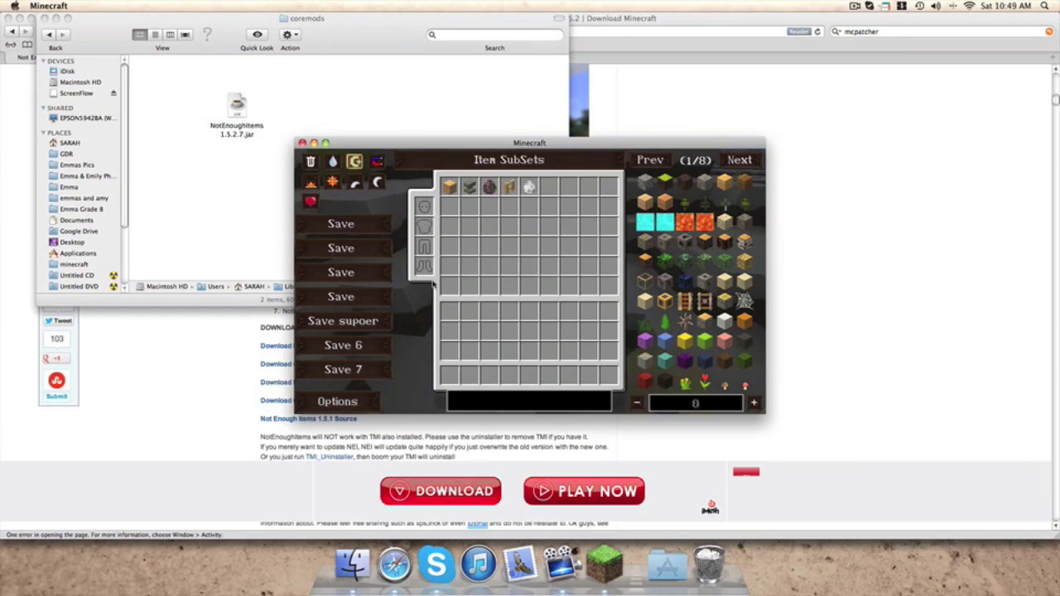
key(e)
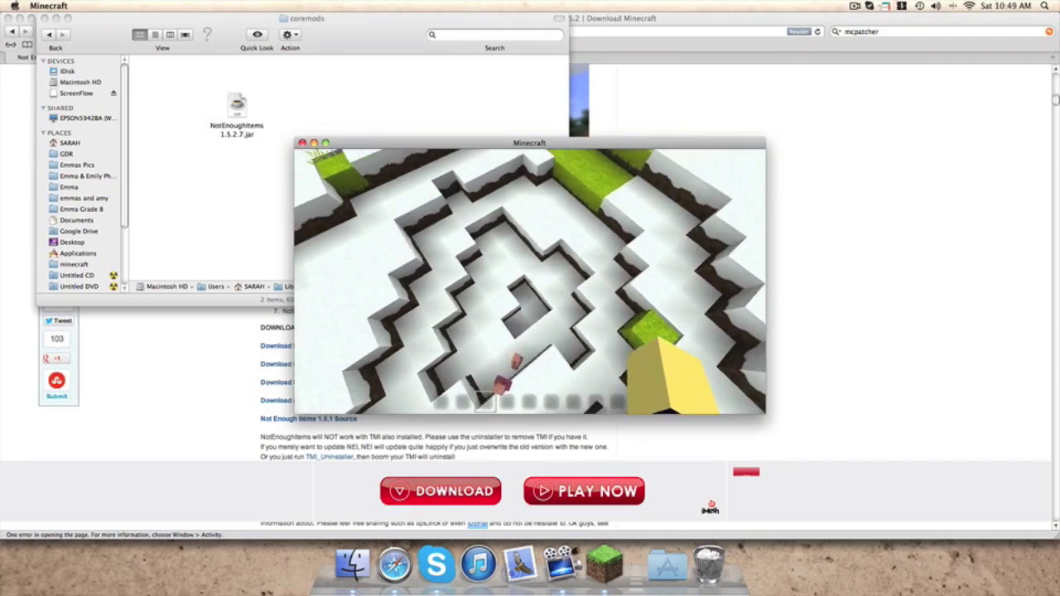
Step: Page through the Not Enough Items item list to its last page and close the inventory
key(e)
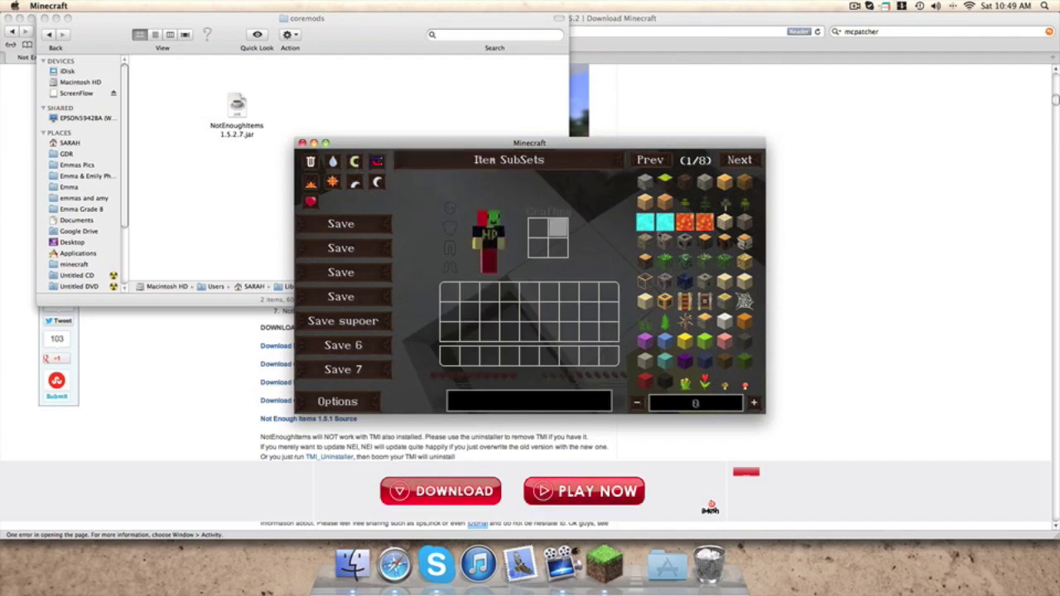
click(759, 167)
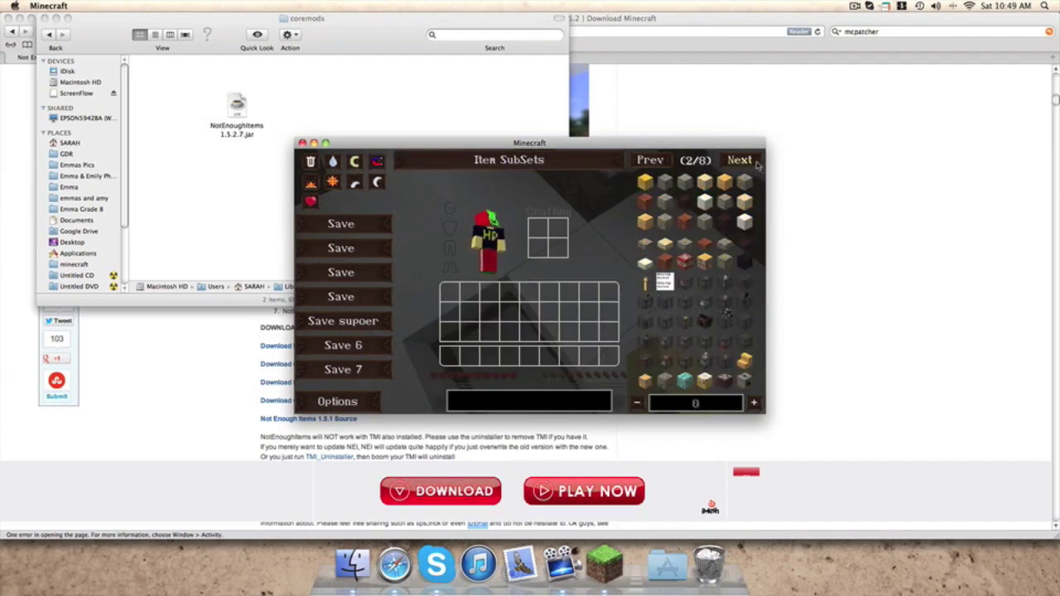
click(758, 167)
click(758, 166)
click(757, 165)
click(756, 165)
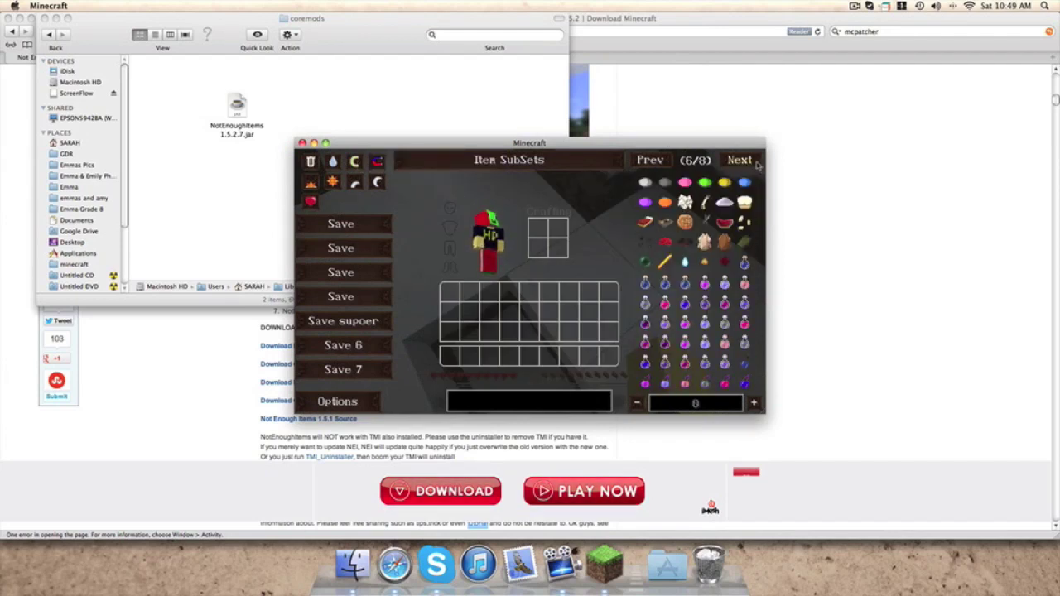
click(755, 163)
click(753, 162)
click(752, 162)
click(752, 162)
click(750, 163)
click(749, 162)
click(749, 162)
click(747, 162)
click(748, 163)
click(748, 163)
click(747, 164)
click(748, 163)
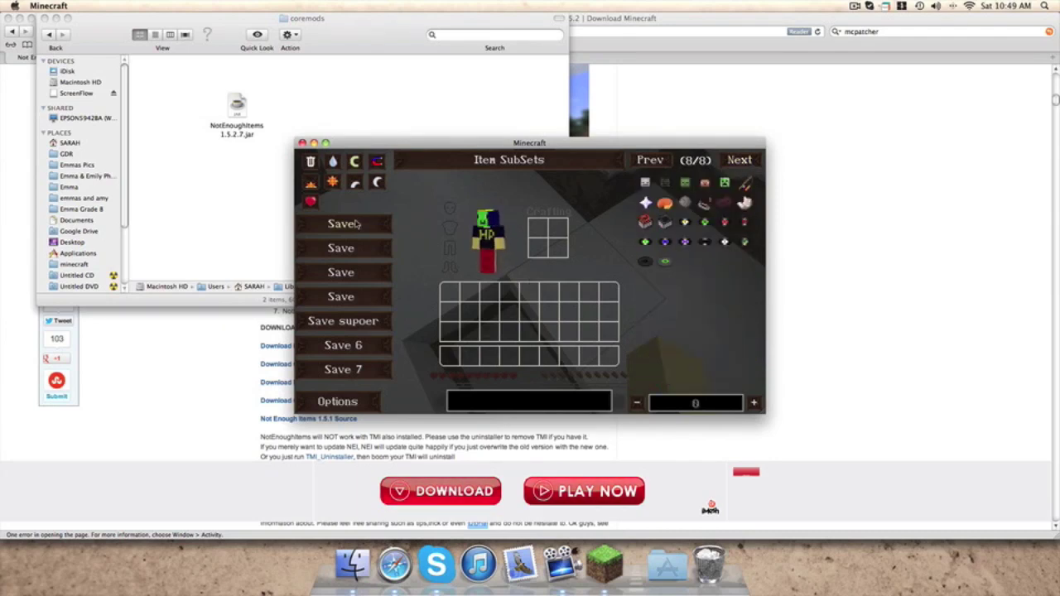
key(e)
key(w)
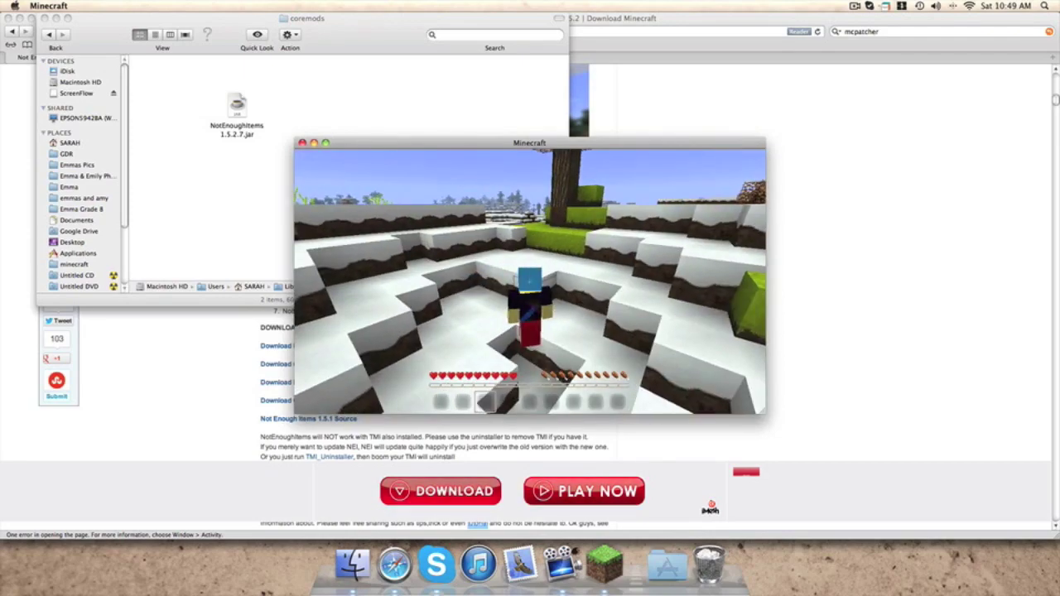
key(space)
key(w)
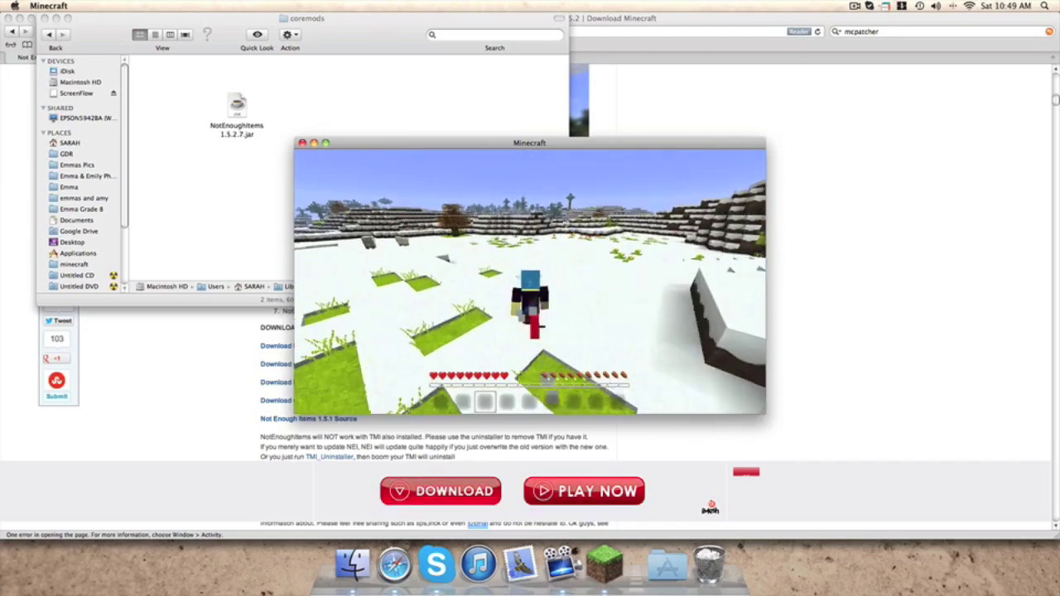
key(e)
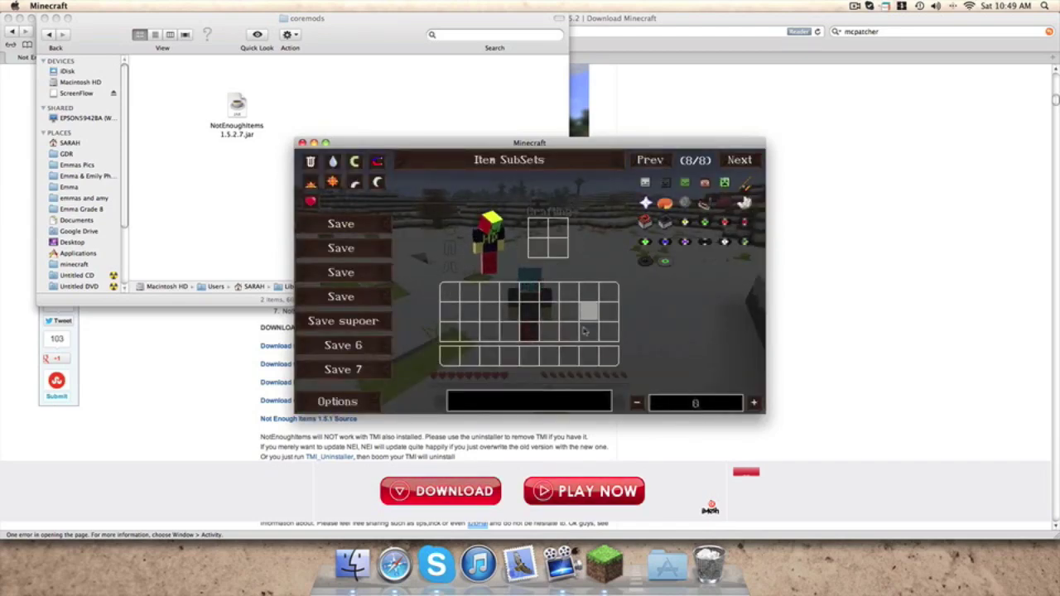
key(e)
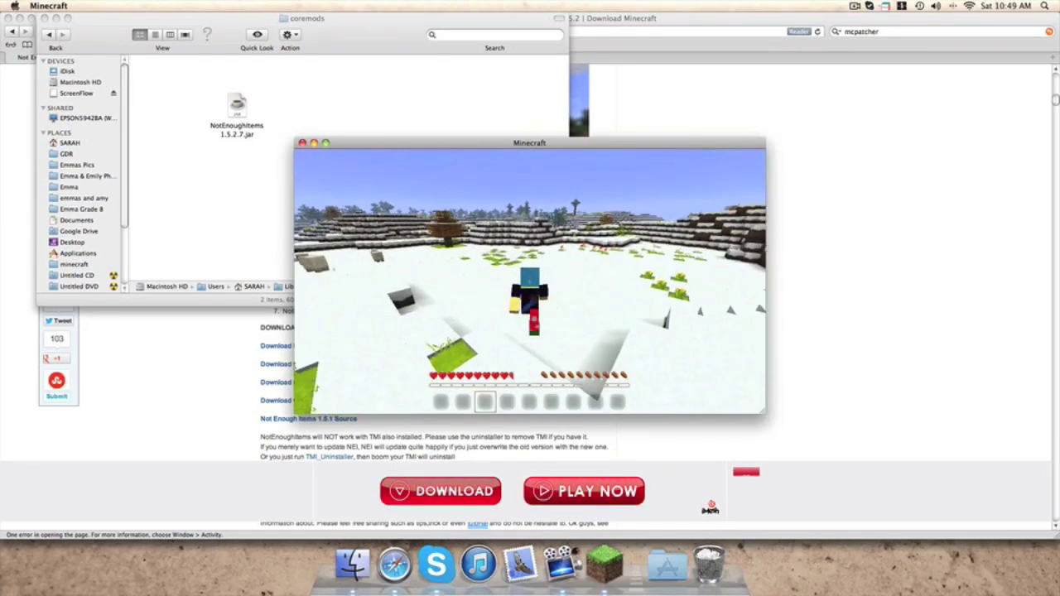
key(F5)
key(F5)
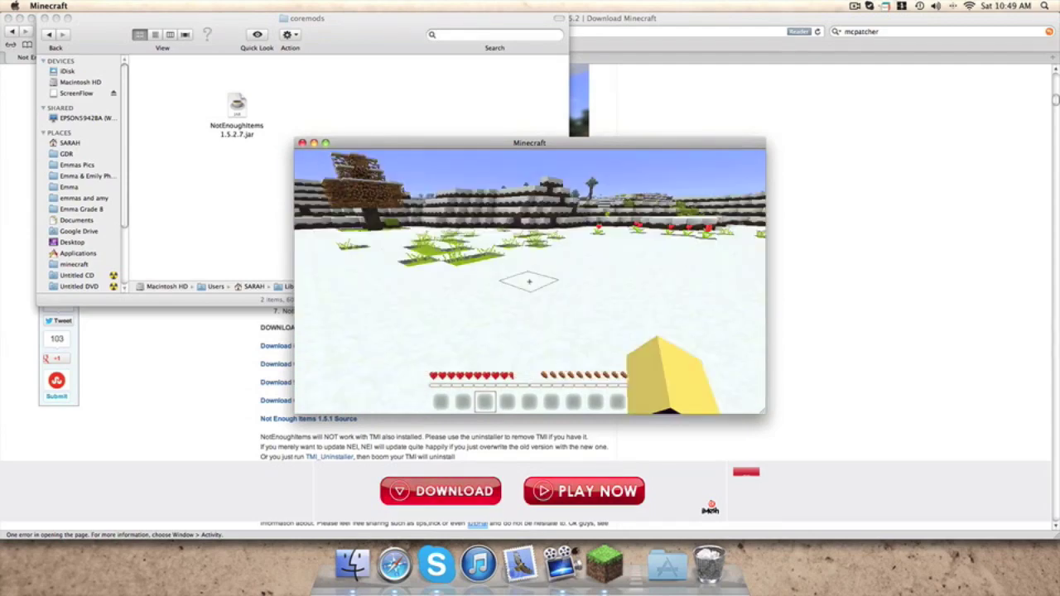
Step: Take a minecart with hopper from the item list and set Not Enough Items to Recipe Mode in its options
key(e)
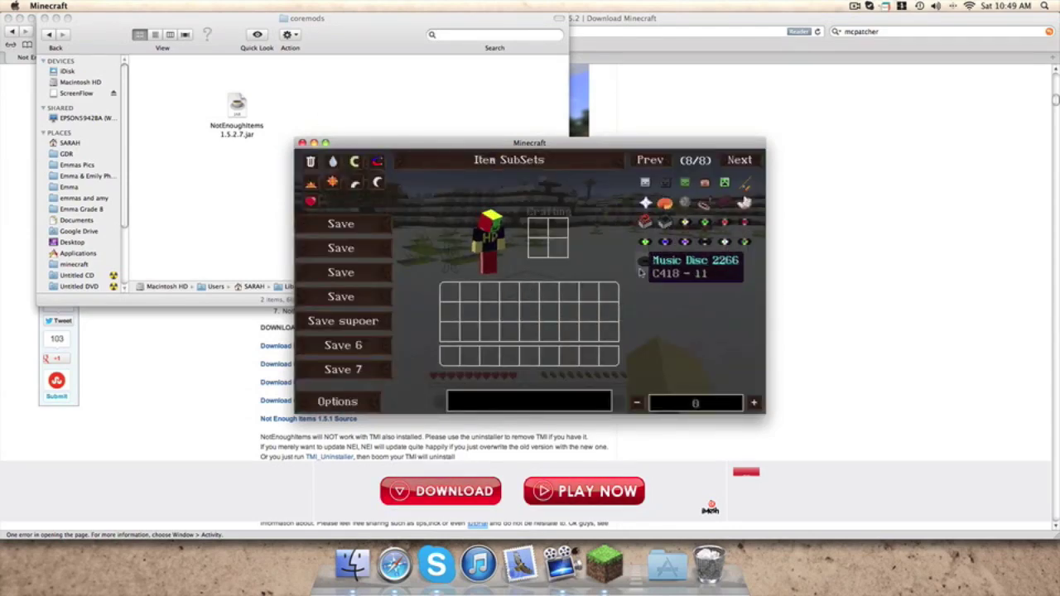
click(665, 224)
click(361, 400)
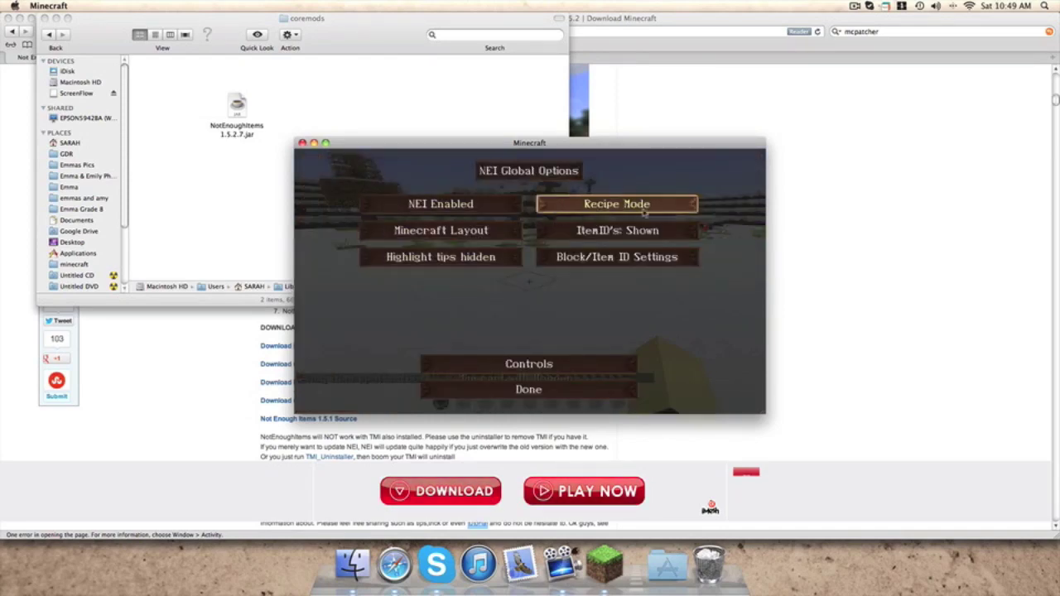
key(Escape)
key(e)
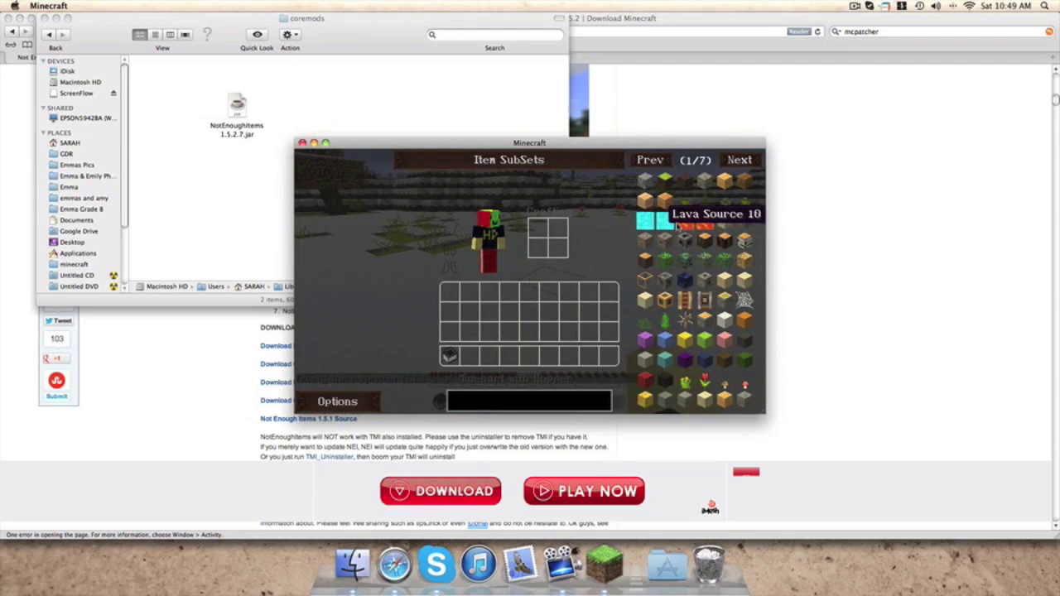
Step: View the recipes of several listed items, including the glass block, yellow wool, powered rail and other wool colours
click(646, 284)
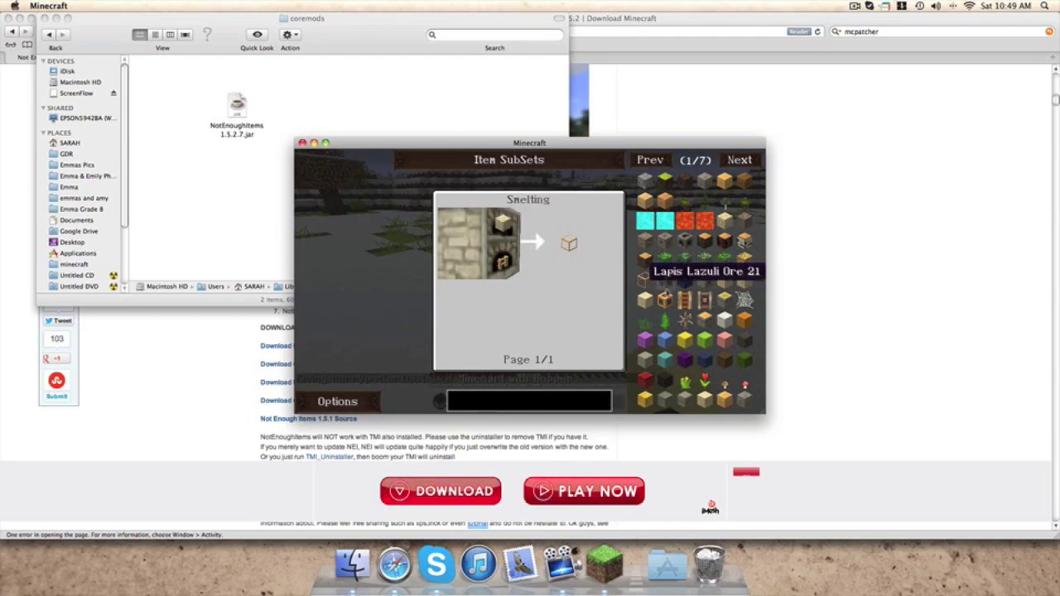
click(666, 296)
click(691, 337)
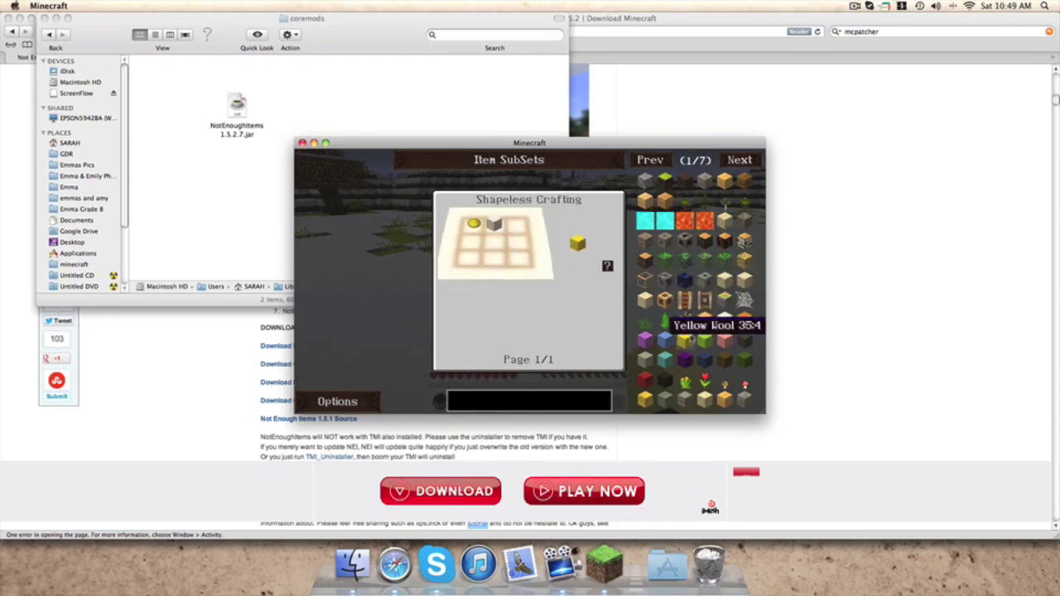
click(700, 317)
click(685, 298)
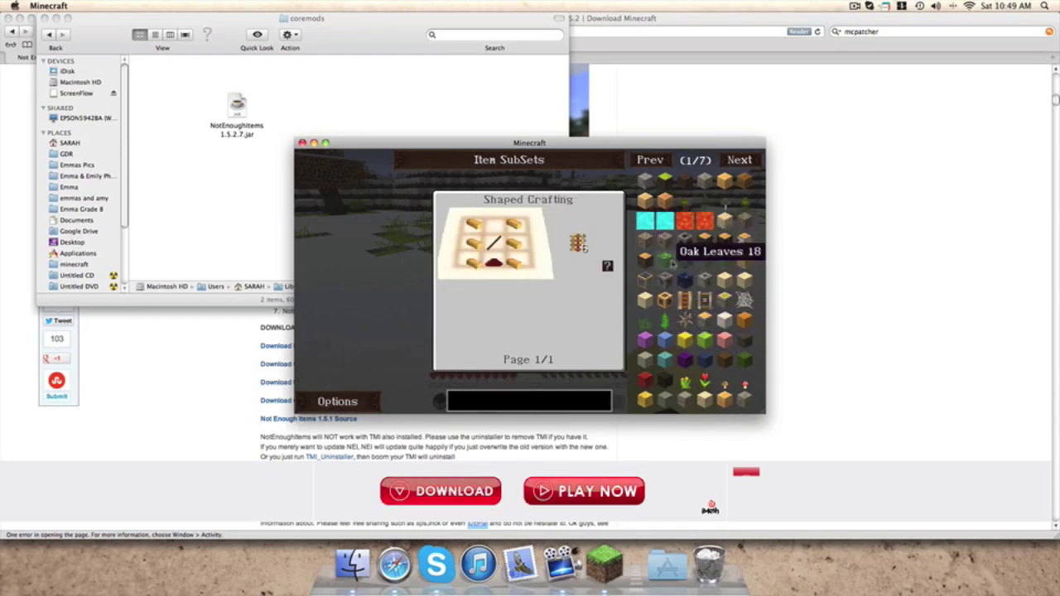
click(685, 280)
click(705, 340)
click(724, 320)
drag(667, 258, 627, 215)
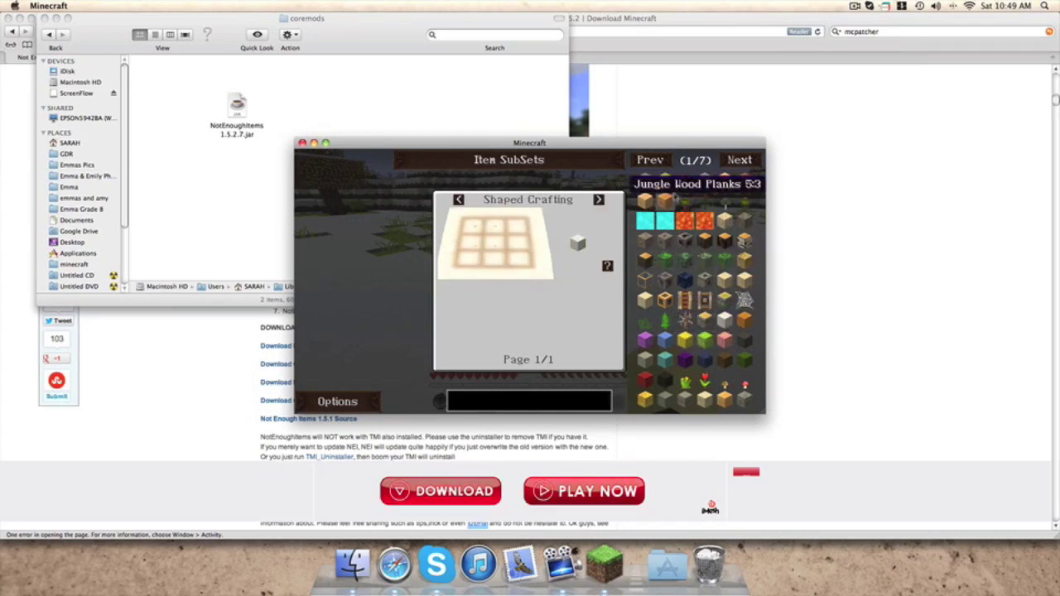
click(665, 200)
click(665, 300)
drag(663, 316, 676, 341)
click(683, 361)
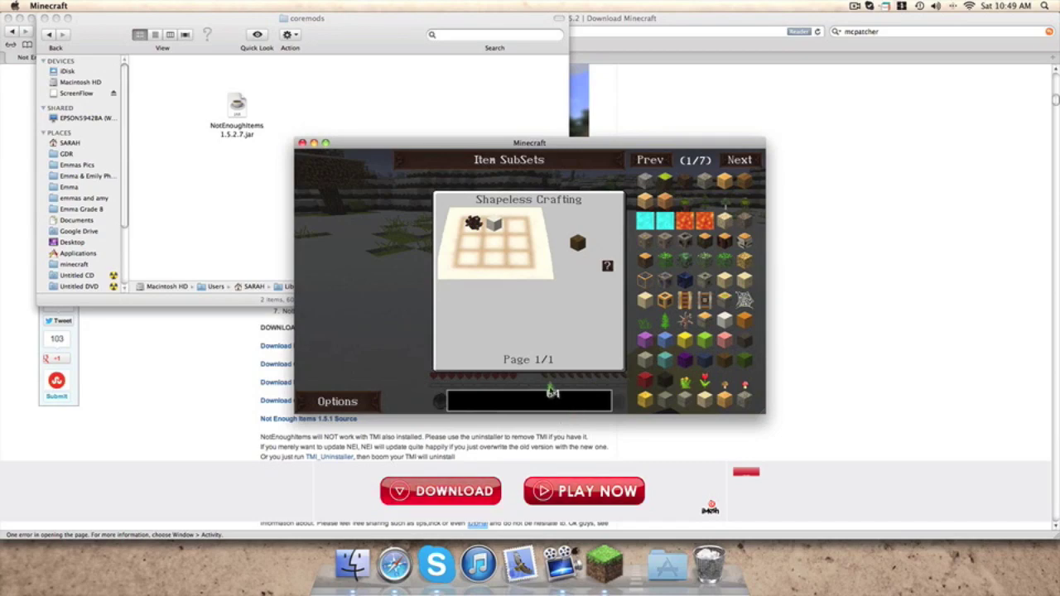
Step: Leave the recipe view and walk across the snowy terrain in the game world
key(Escape)
key(Escape)
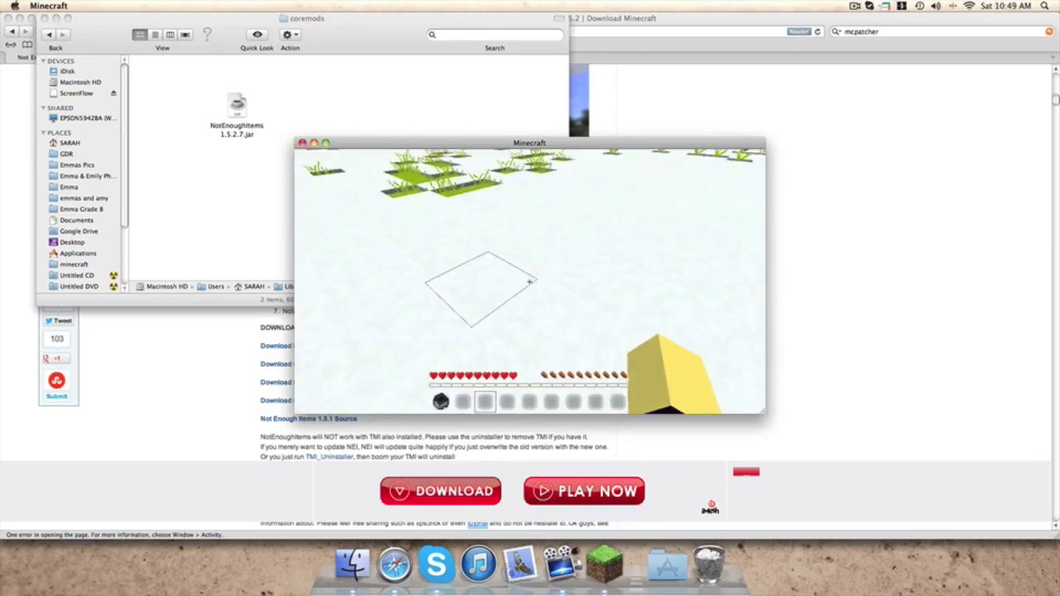
key(w)
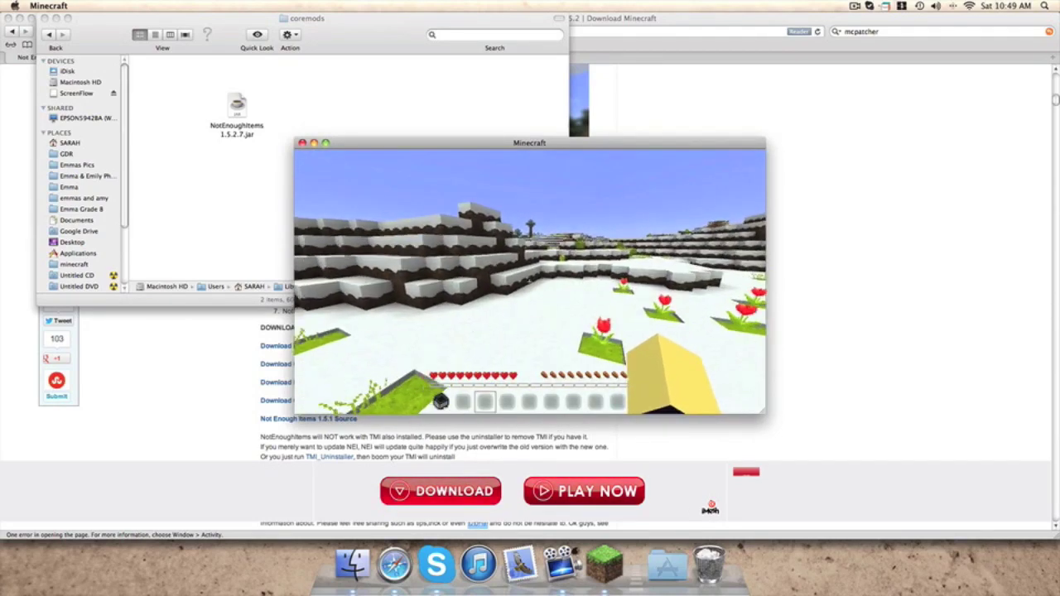
key(w)
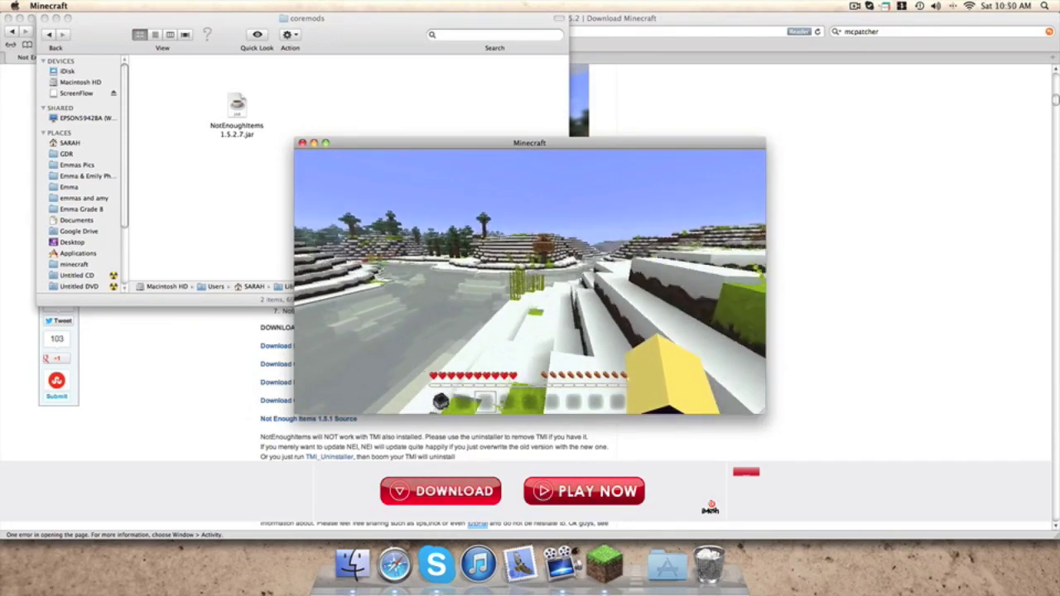
Step: Close the Minecraft game window and the empty untitled browser window
key(e)
click(302, 143)
mouse_move(2, 2)
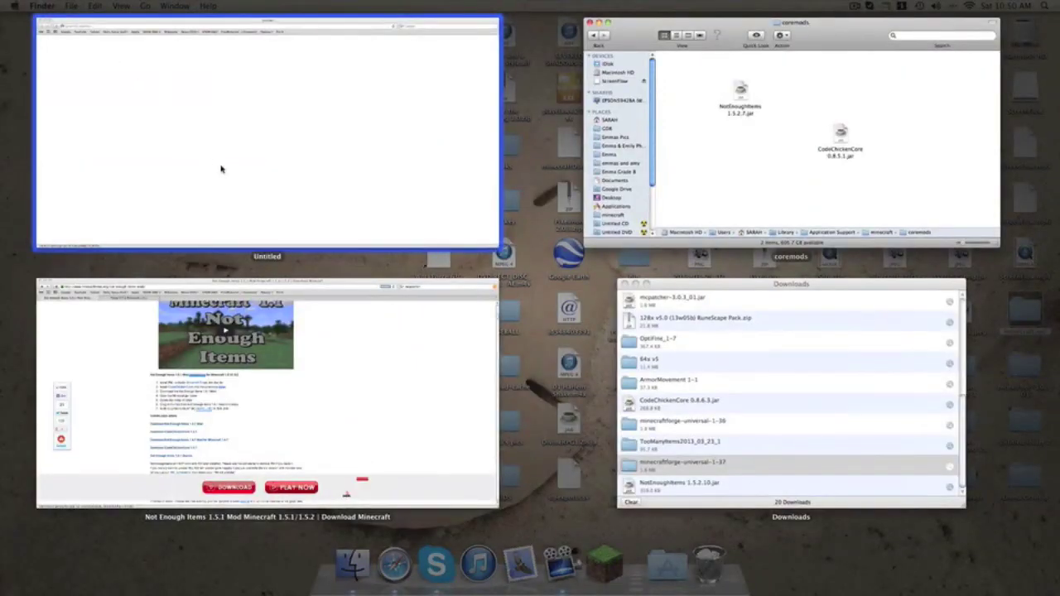
click(220, 165)
click(9, 18)
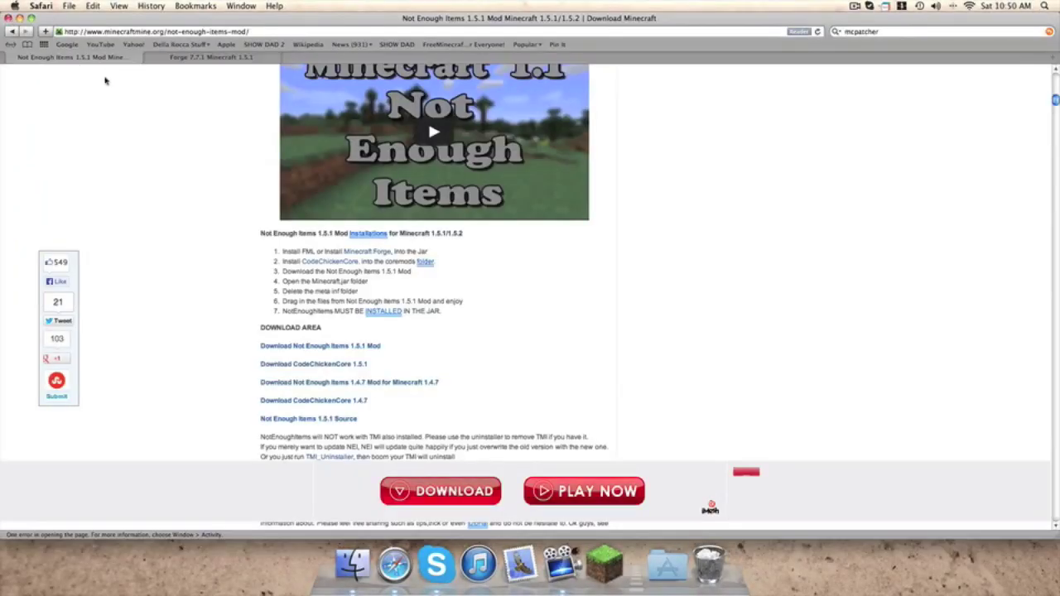
Step: Search the web for "minecraft forge mods" in Safari
scroll(316, 216, up, 10)
mouse_move(2, 1)
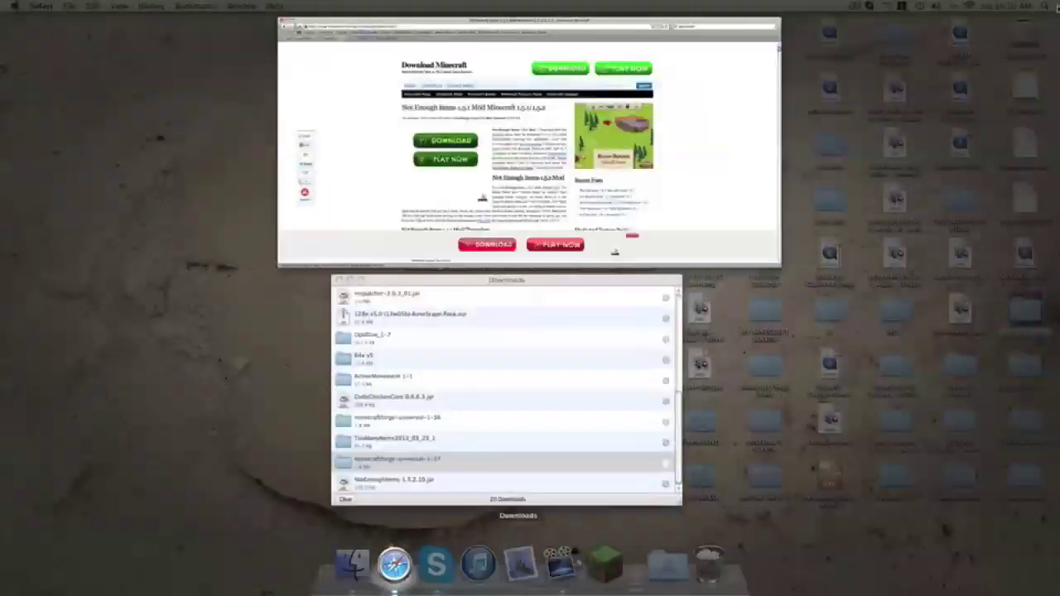
click(757, 45)
key(alt+super+f)
text(m)
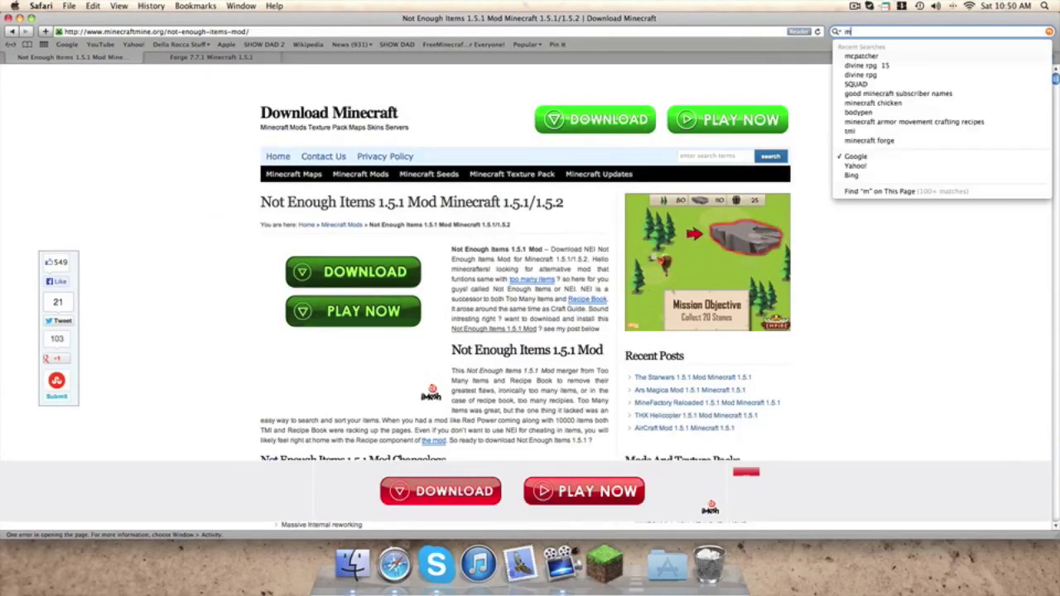
text(inecraft fo)
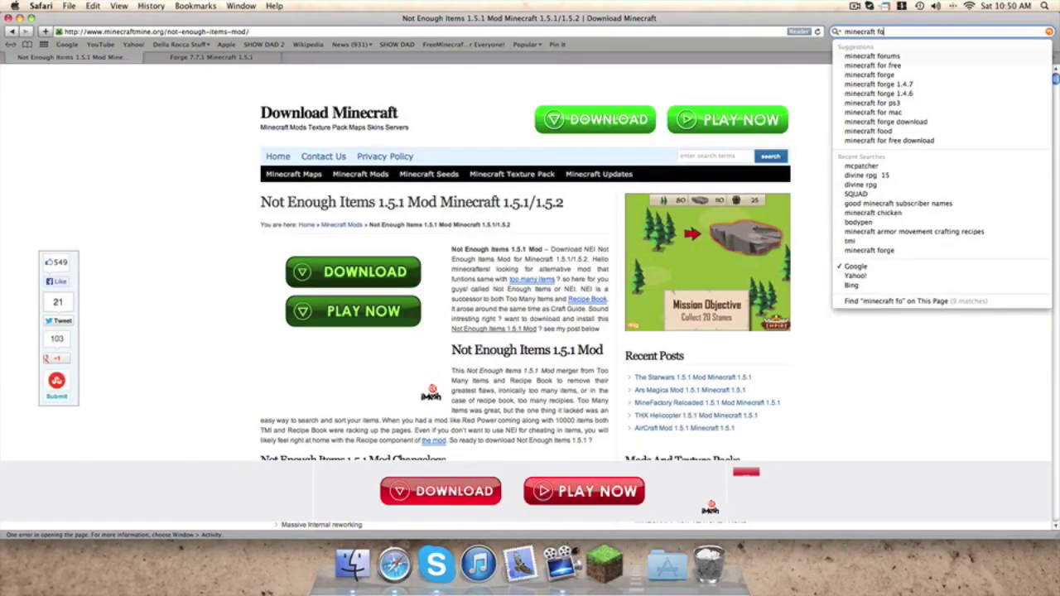
text(rge mods)
key(Return)
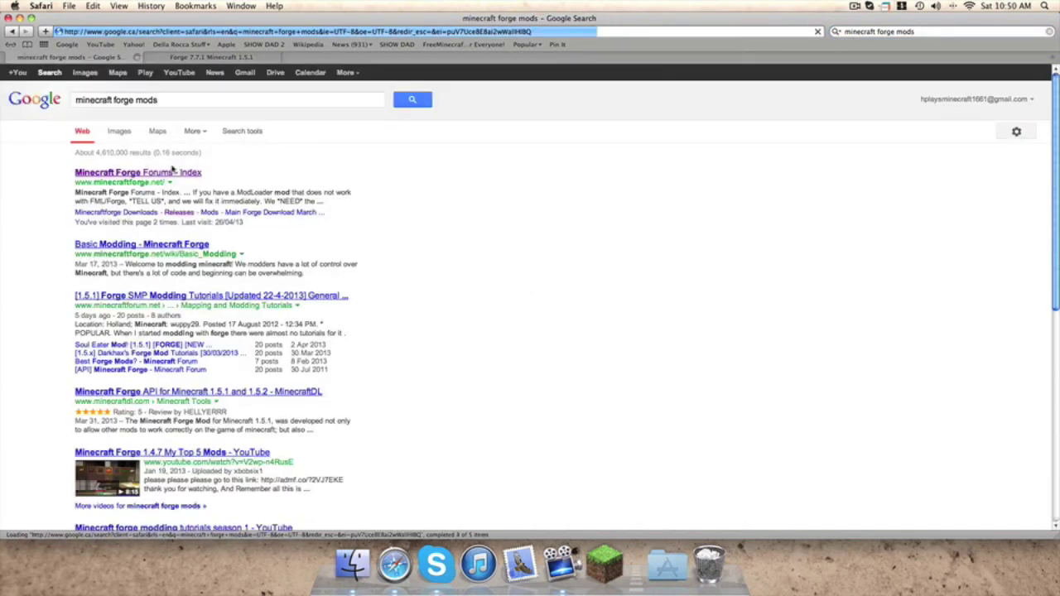
Step: Select both jar files in the coremods folder in Finder, then open the mods folder inside the minecraft folder
mouse_move(1, 2)
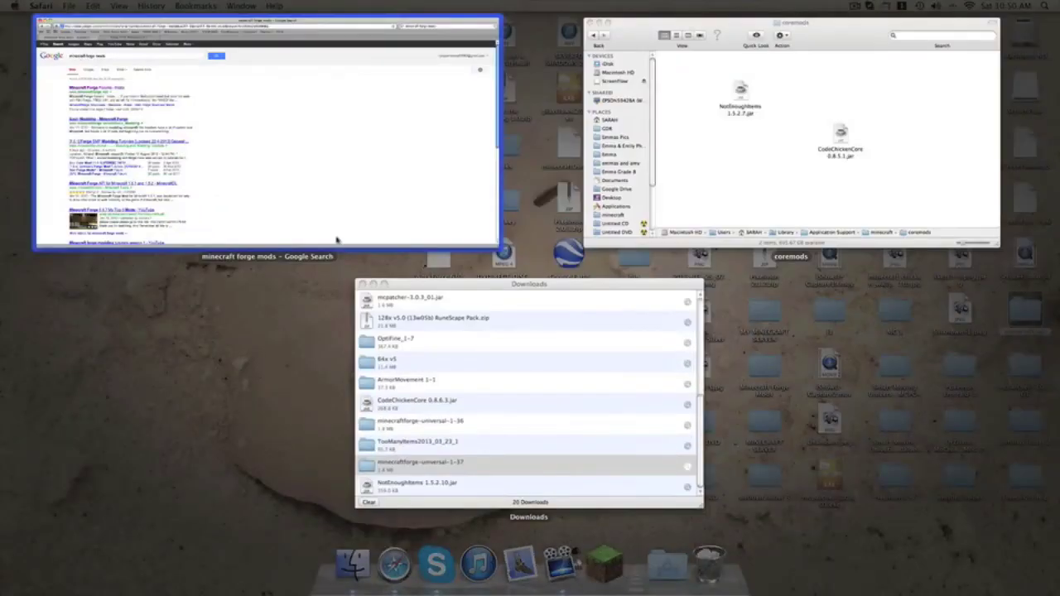
click(630, 206)
drag(209, 99, 370, 225)
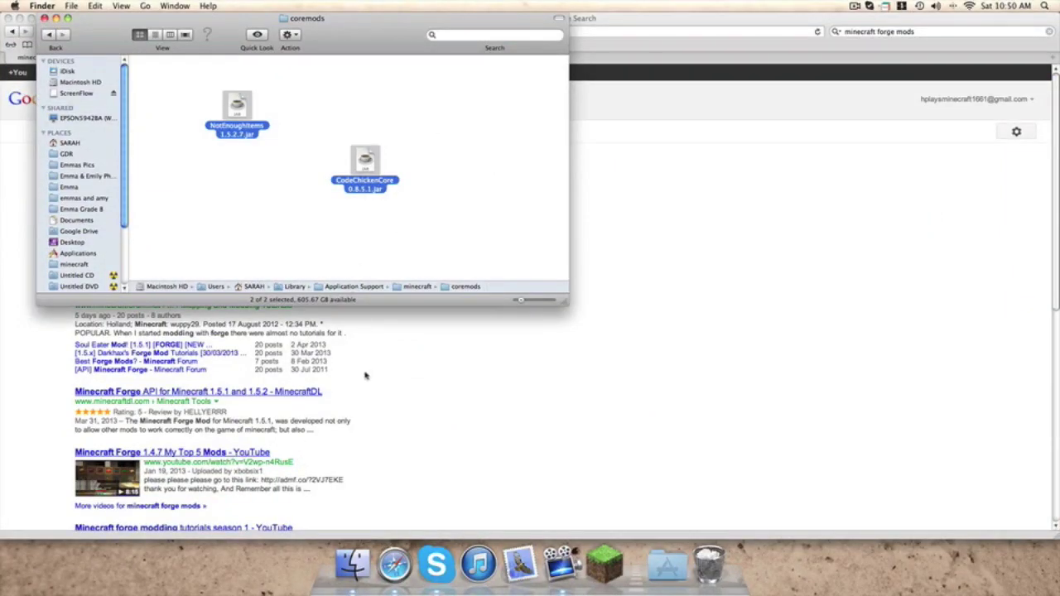
click(51, 35)
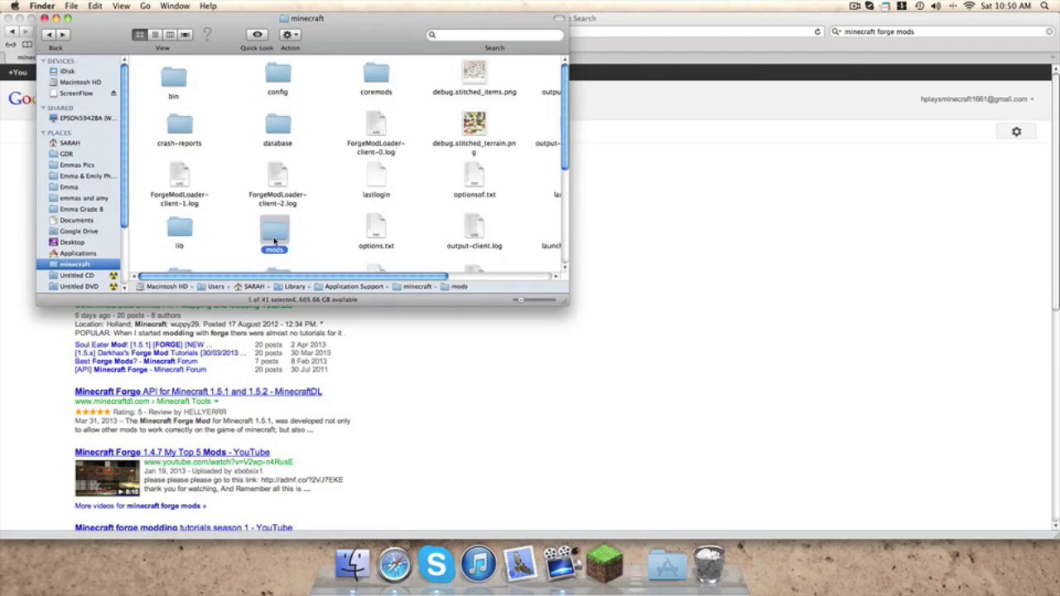
double_click(274, 240)
Step: Return to Safari, search Google for "minecraft mods" and browse the Minecraft Mods section of Minecraft Forum
click(410, 407)
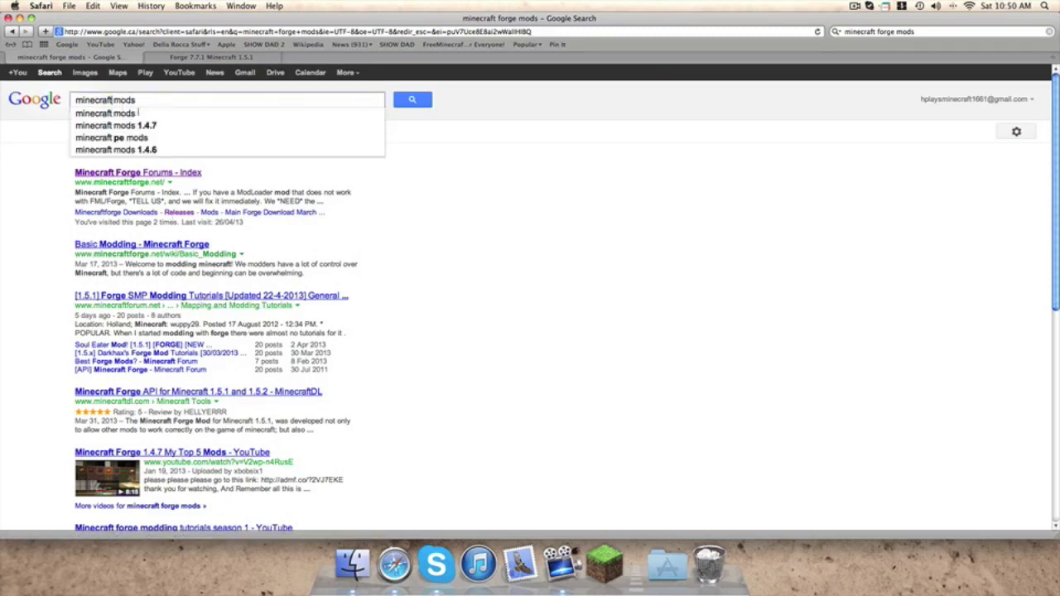
key(Return)
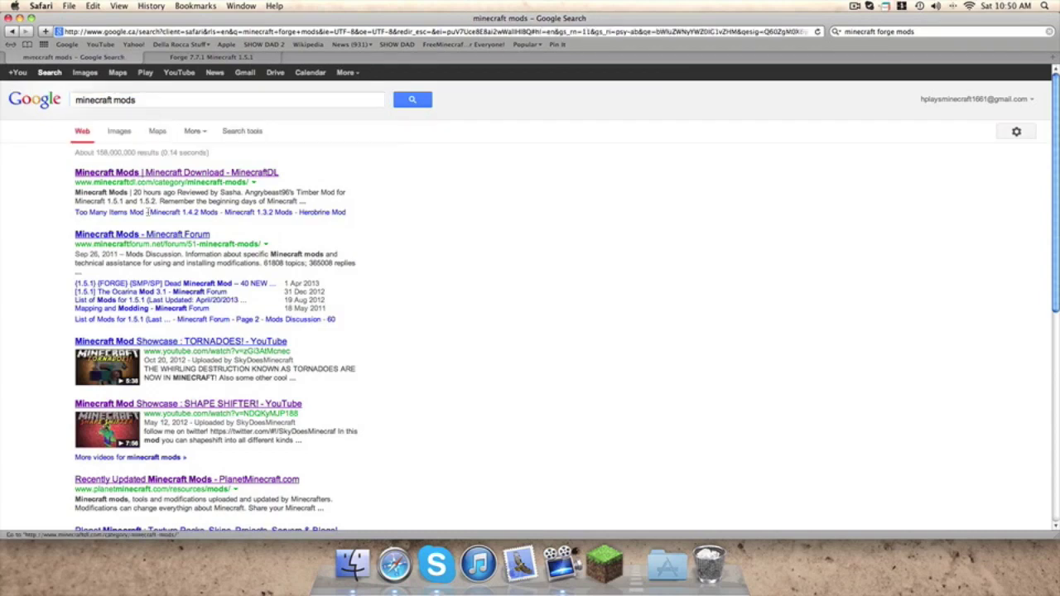
click(156, 235)
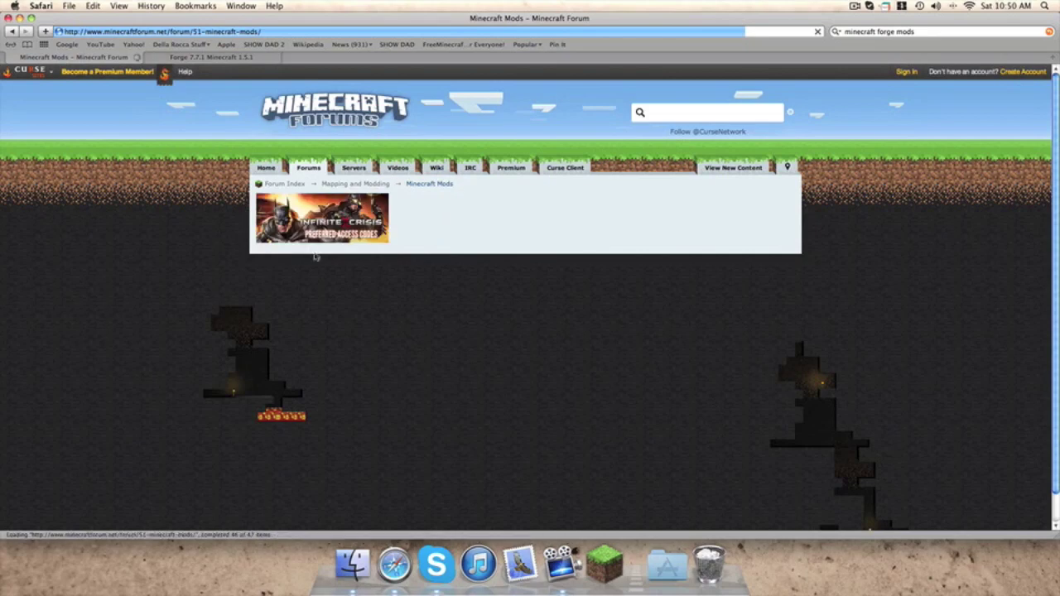
scroll(260, 249, down, 10)
scroll(319, 256, down, 3)
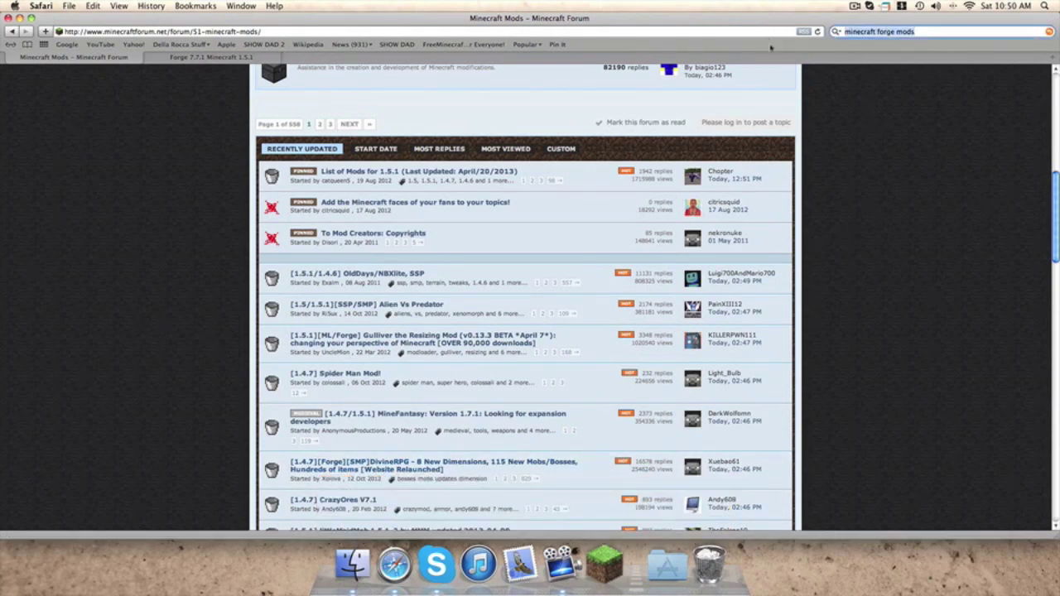
Step: Search the web for "super heroes unlimited" using the suggested query
text(super he)
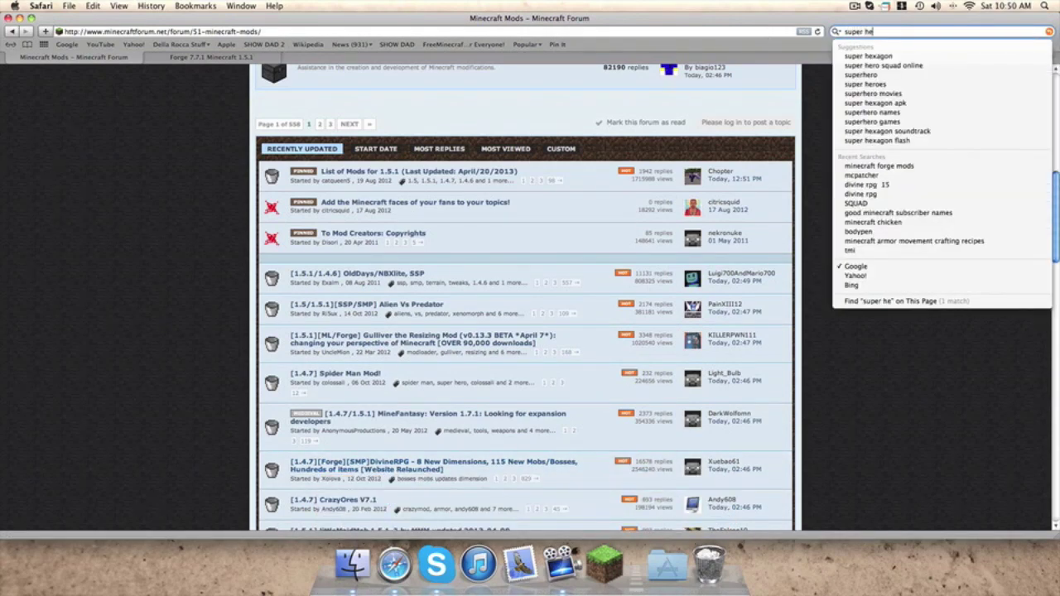
text(re)
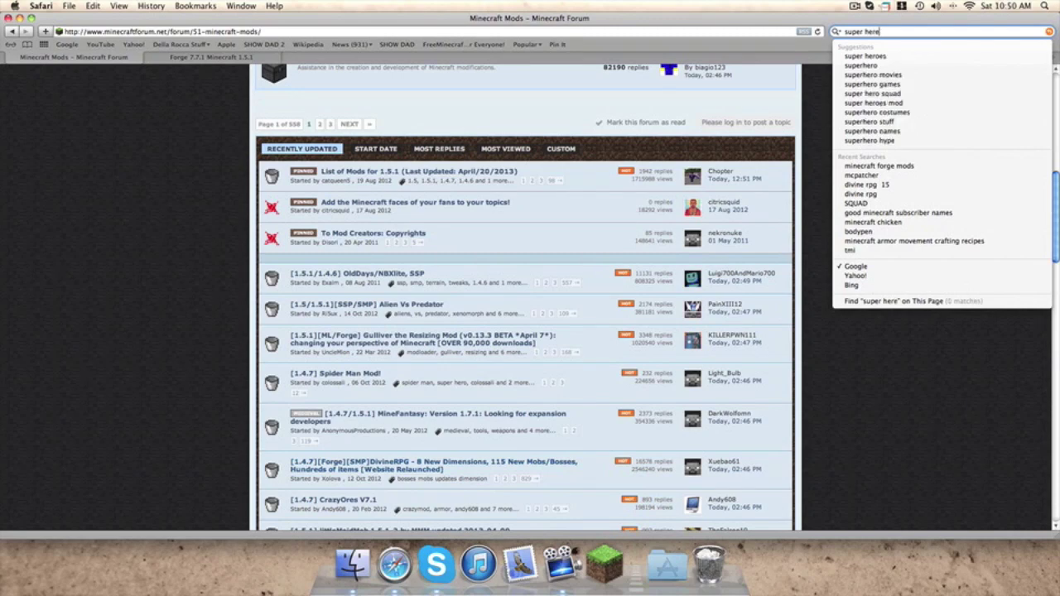
text(oe)
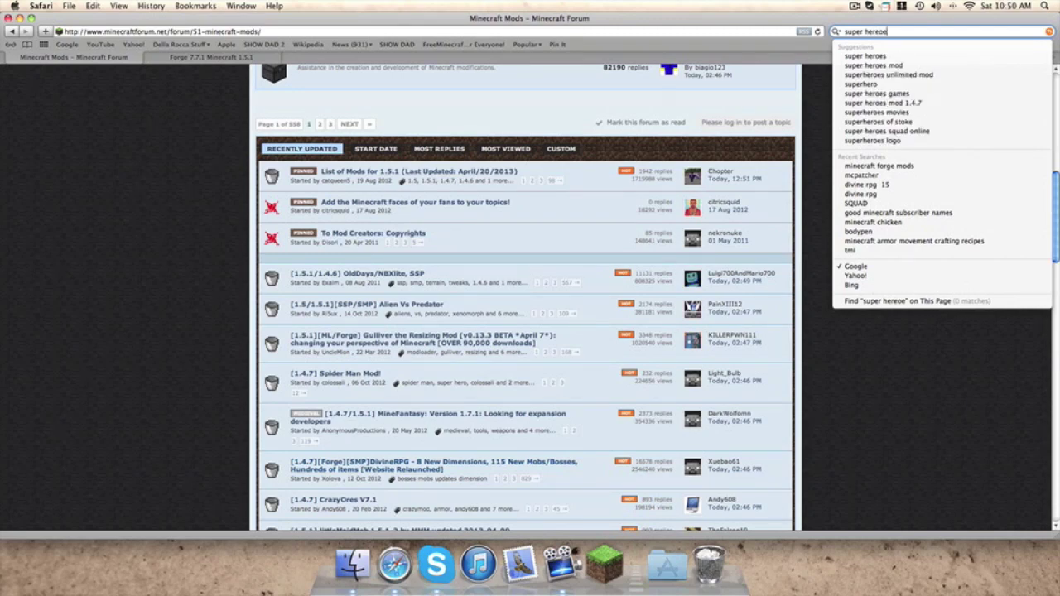
text(s u)
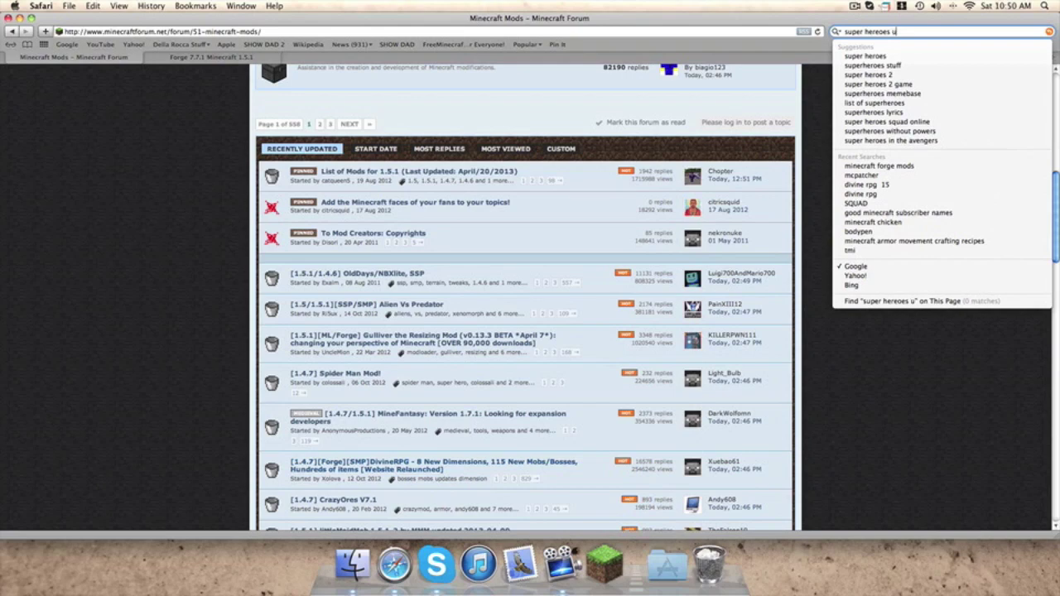
text(n)
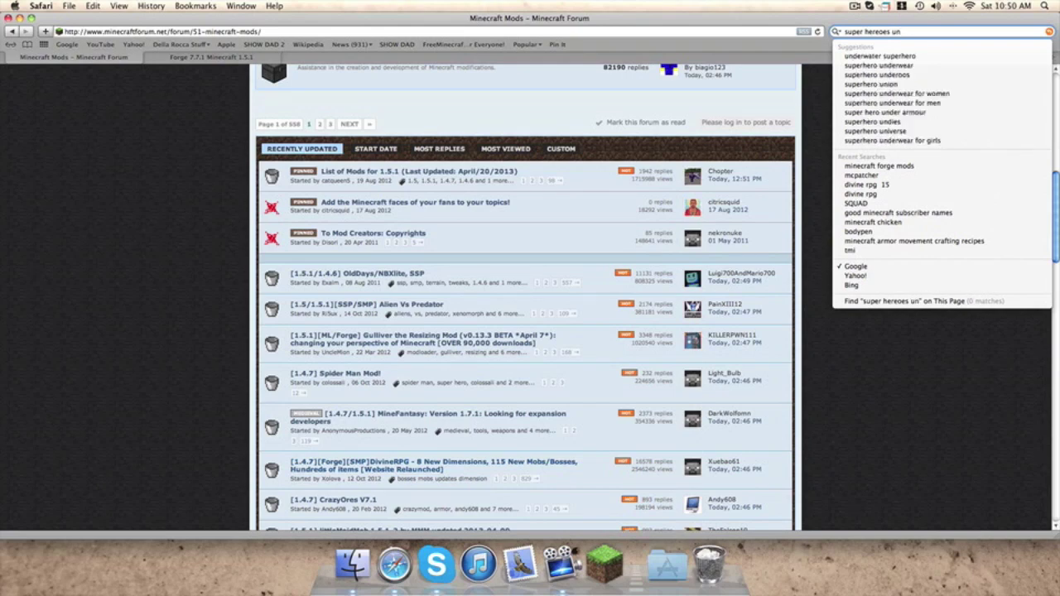
text(lim)
key(Down)
key(Down)
key(Down)
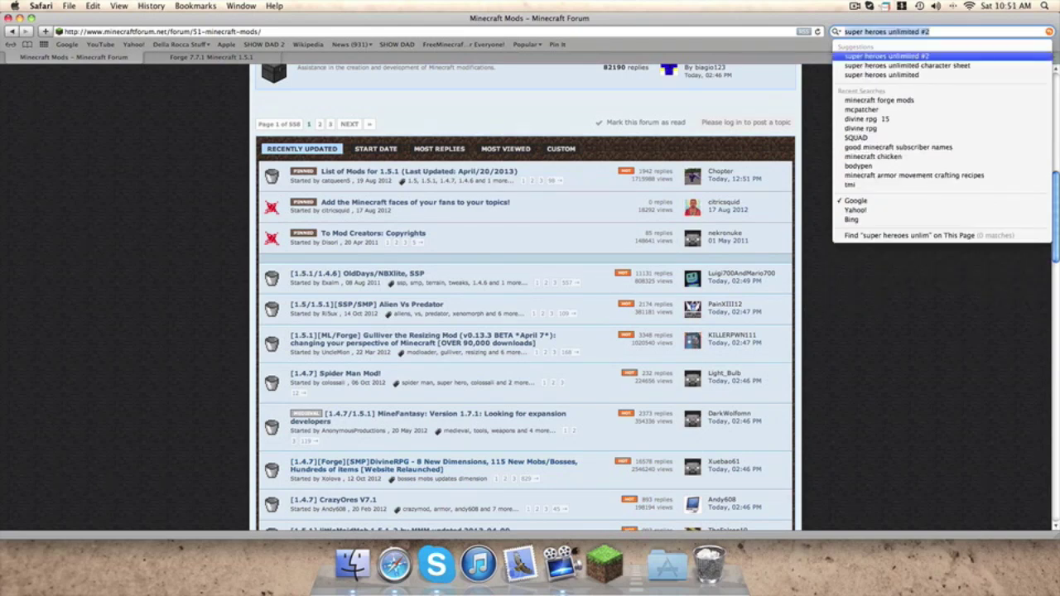
key(Return)
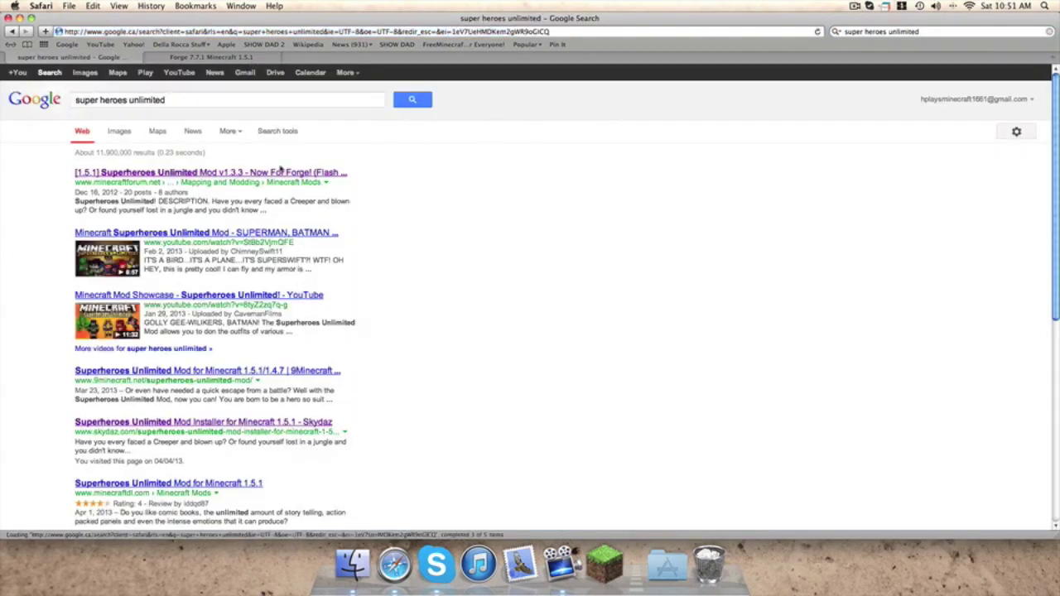
Step: Open the Superheroes Unlimited Mod v1.3.3 topic on Minecraft Forum and skim its hero list, preview videos and changelog
click(205, 173)
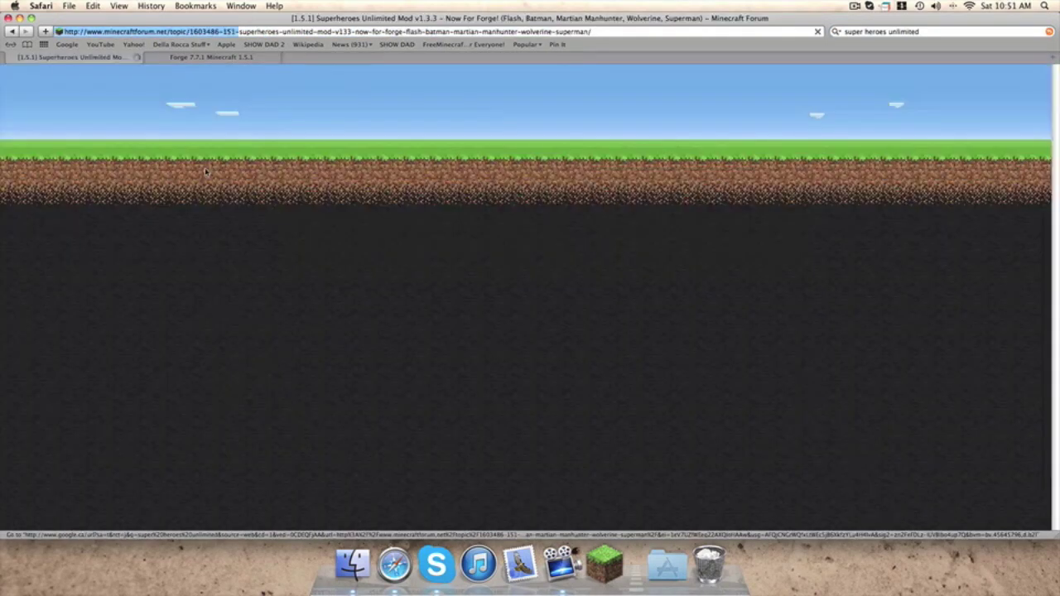
scroll(471, 284, down, 3)
scroll(471, 284, down, 3)
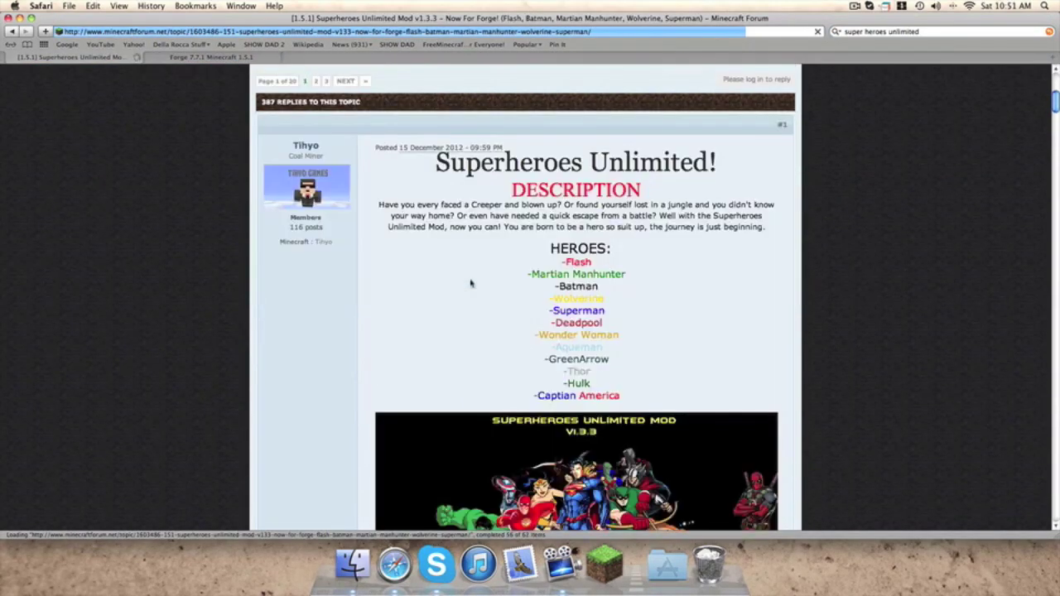
scroll(470, 284, down, 15)
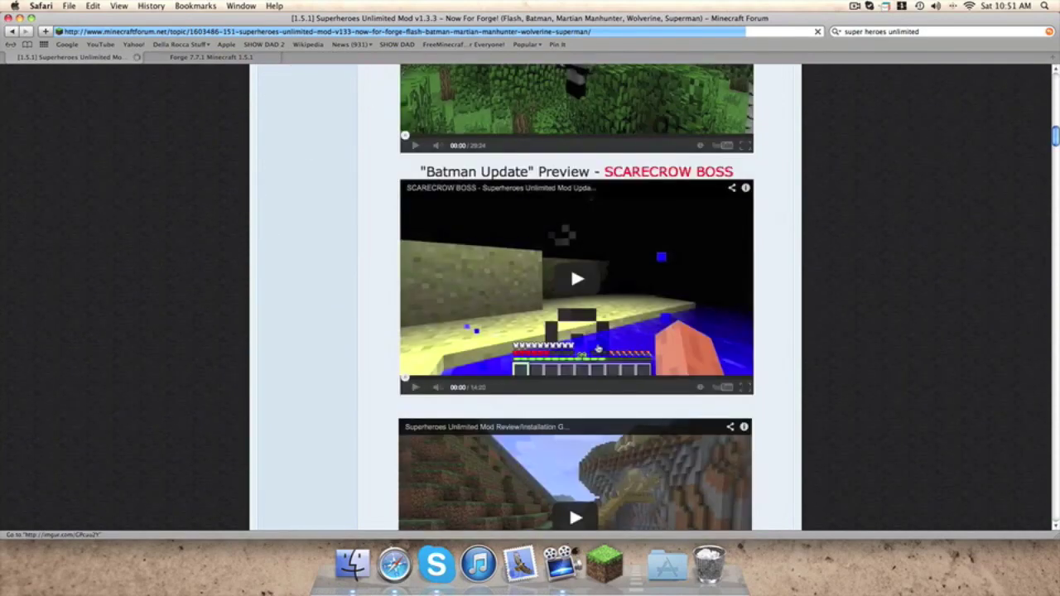
scroll(500, 252, down, 20)
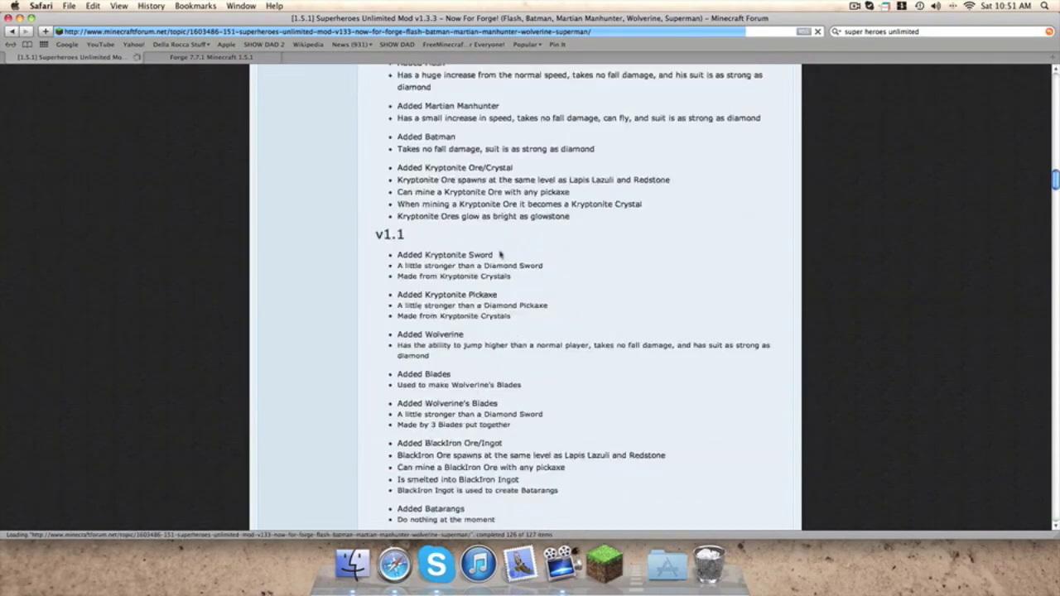
scroll(500, 253, down, 20)
Step: Expand the Crafting Recipes spoiler in the forum post and look through the mod's recipes
scroll(500, 251, up, 6)
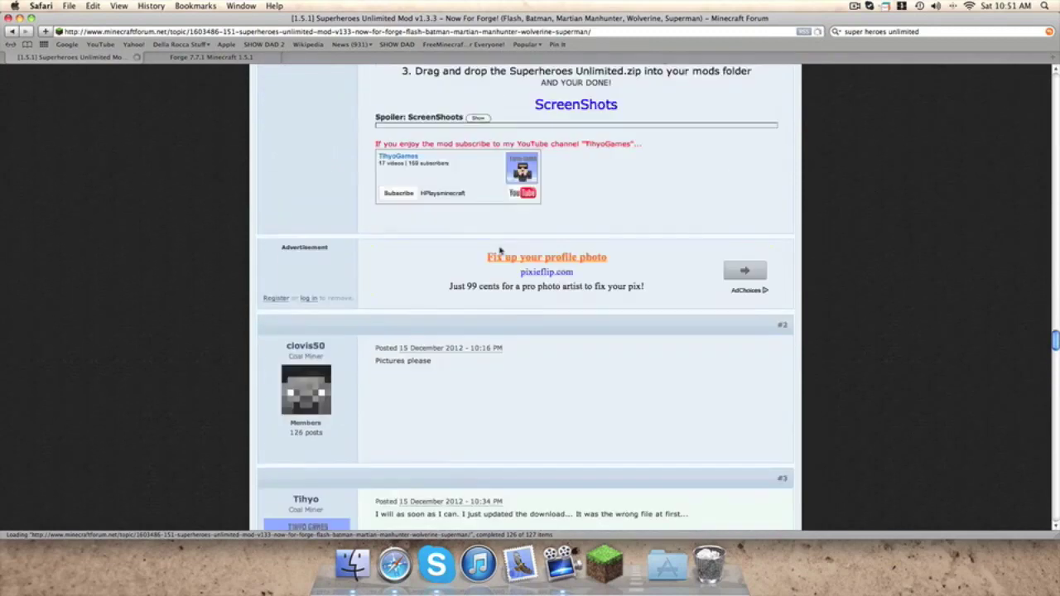
scroll(500, 251, up, 6)
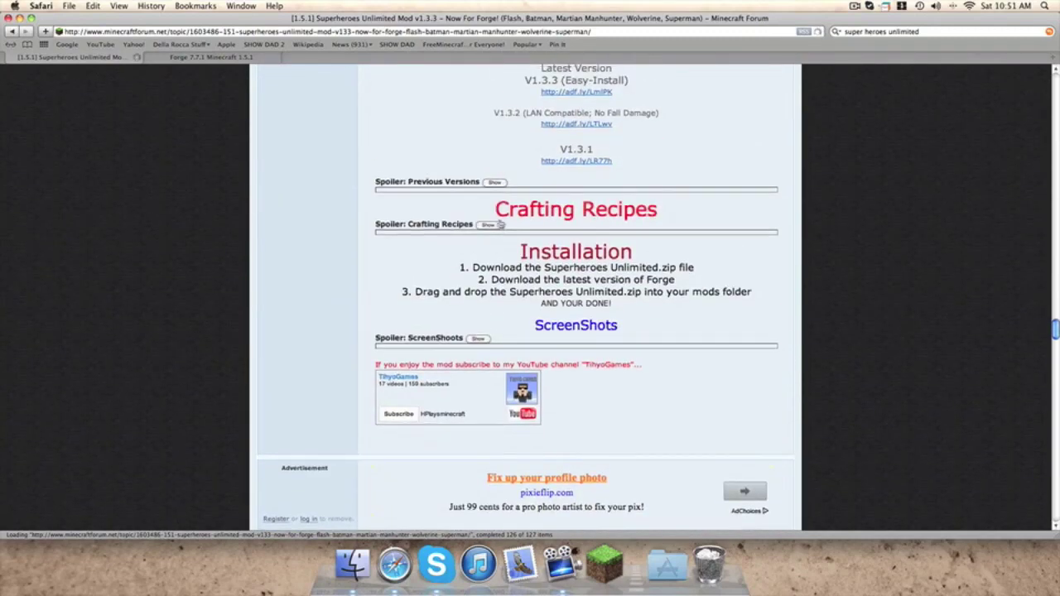
click(488, 253)
scroll(521, 298, down, 10)
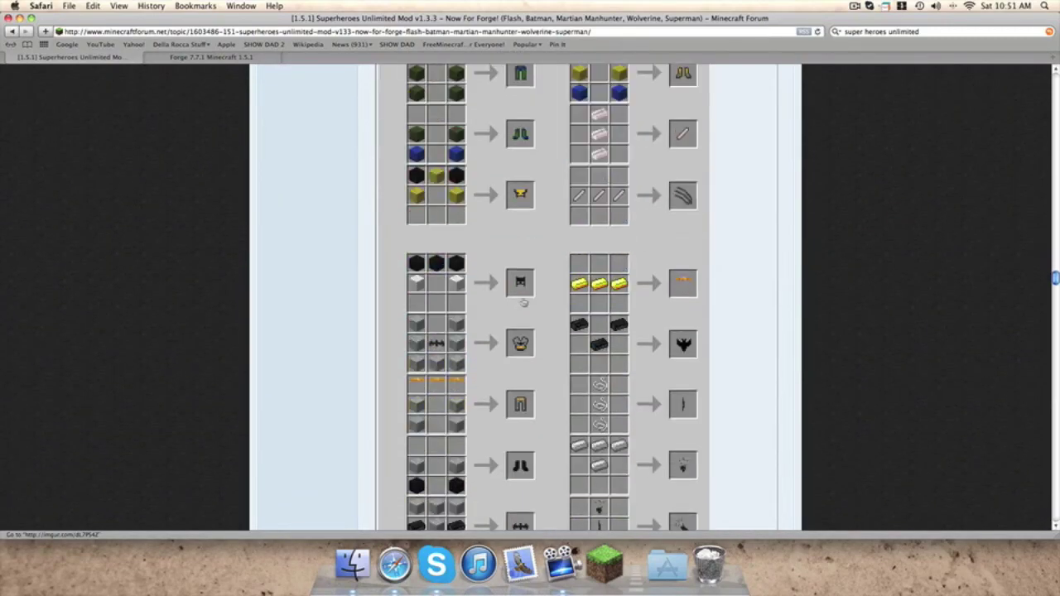
Step: Follow the V1.3.3 (Easy-Install) link past the adf.ly page and download Superheroes Unlimited V1.3.3.zip from Dropbox
scroll(521, 302, up, 8)
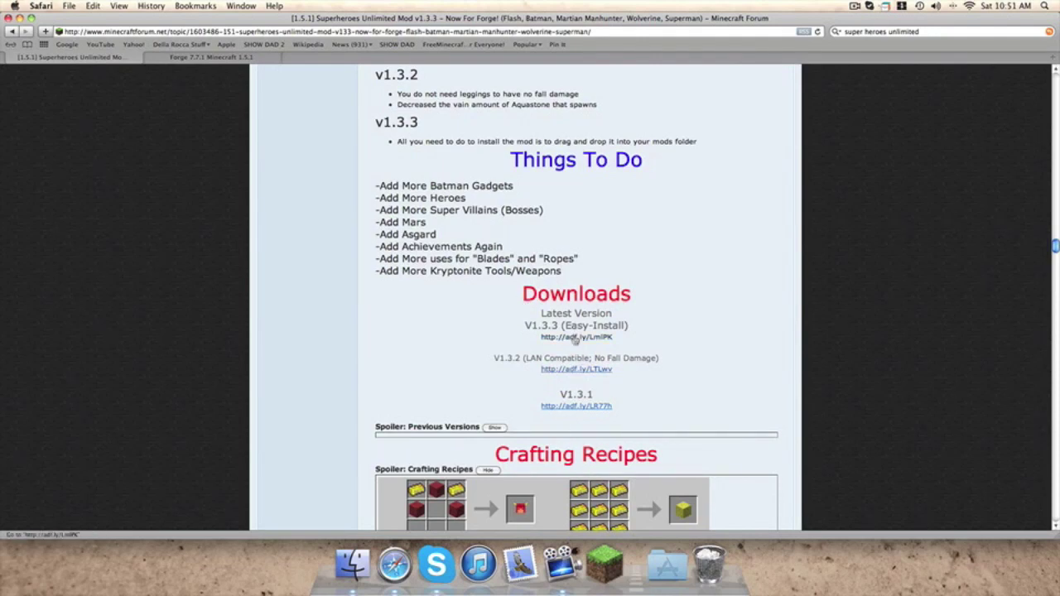
click(575, 337)
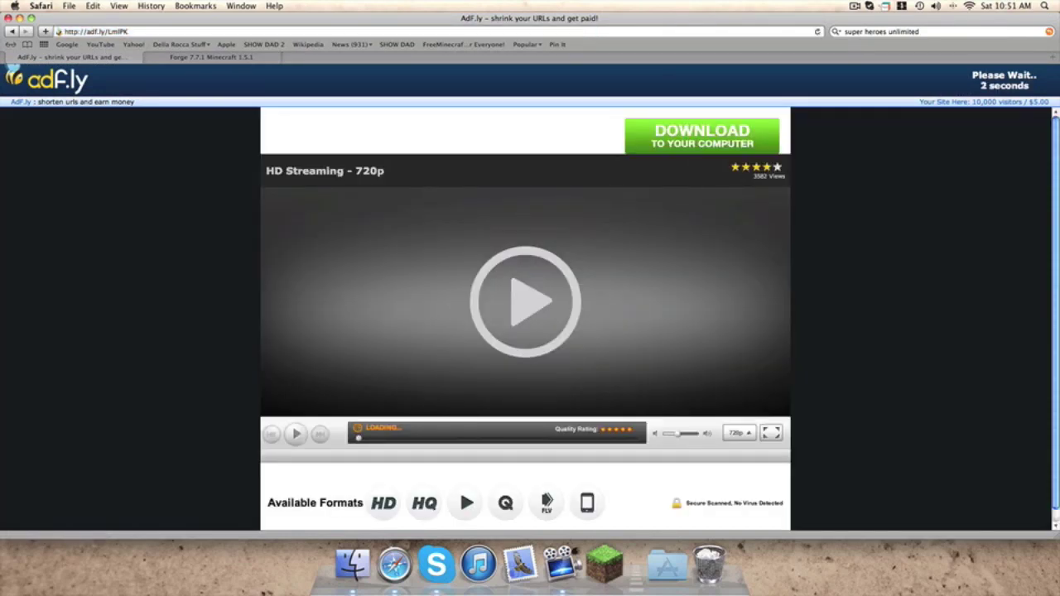
click(853, 6)
click(854, 6)
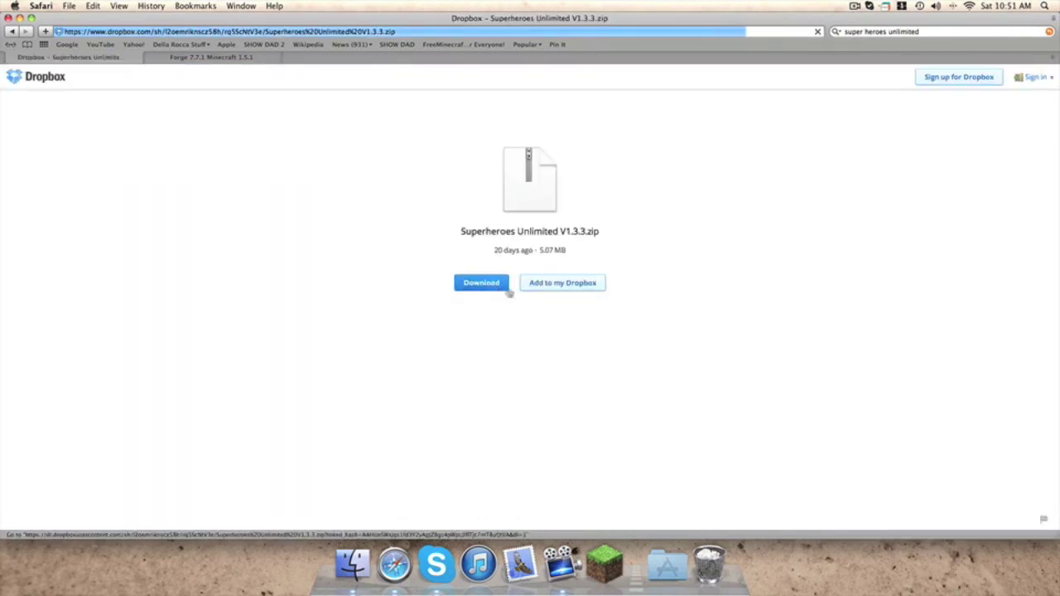
click(487, 286)
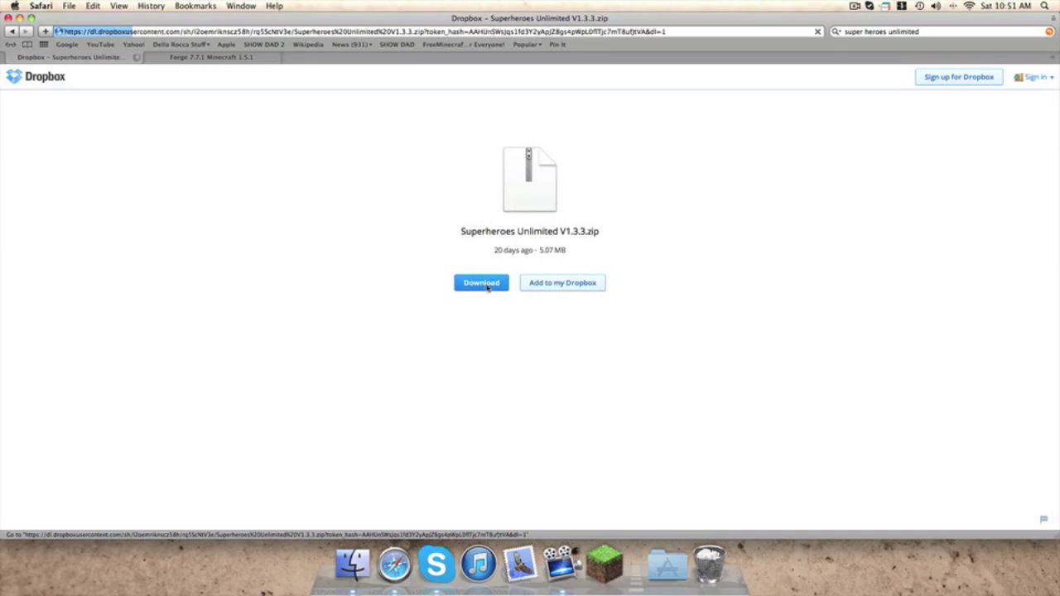
Step: Launch Minecraft, then copy the downloaded Superheroes Unlimited V1 folder into Minecraft's mods folder and open the copy
click(604, 563)
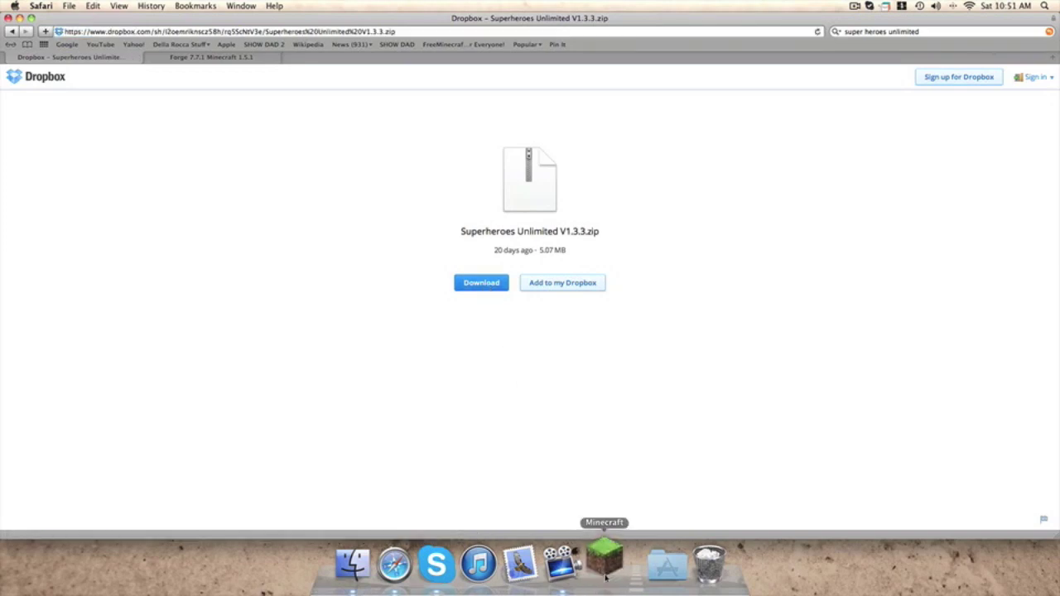
key(F3)
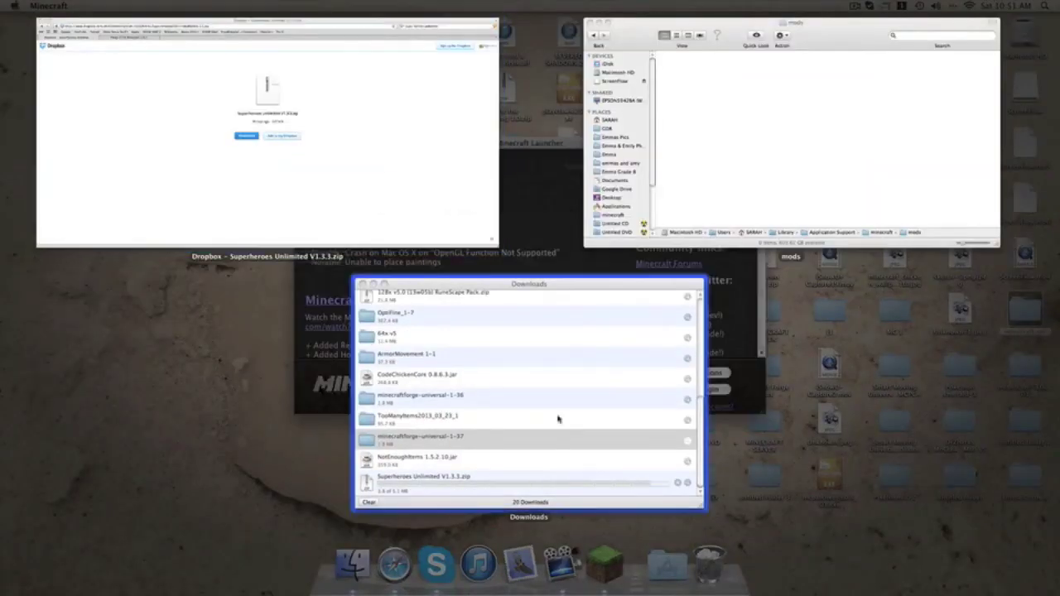
click(557, 418)
key(F3)
click(589, 71)
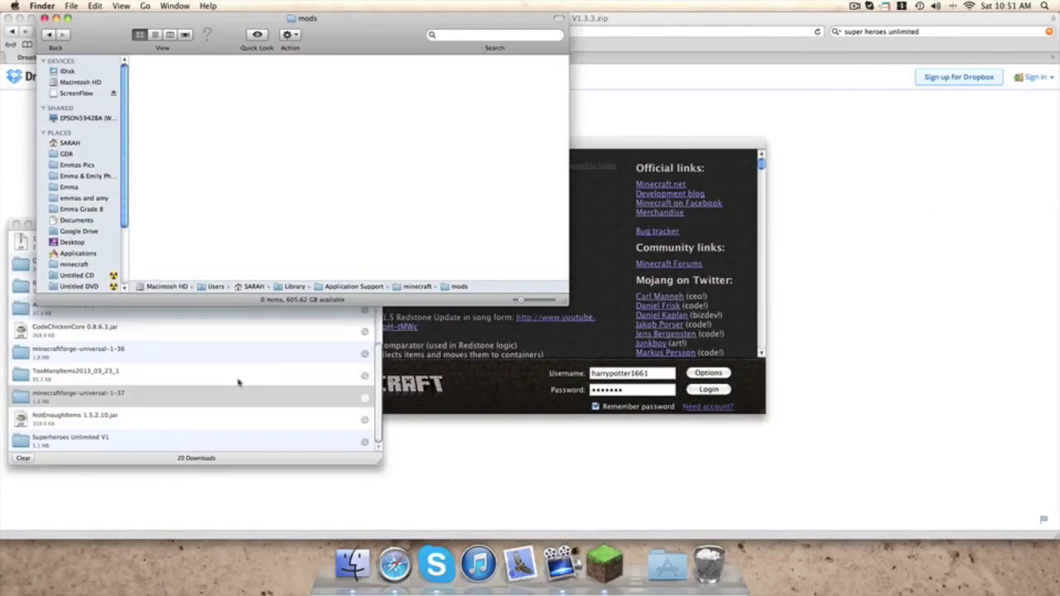
drag(323, 396, 364, 118)
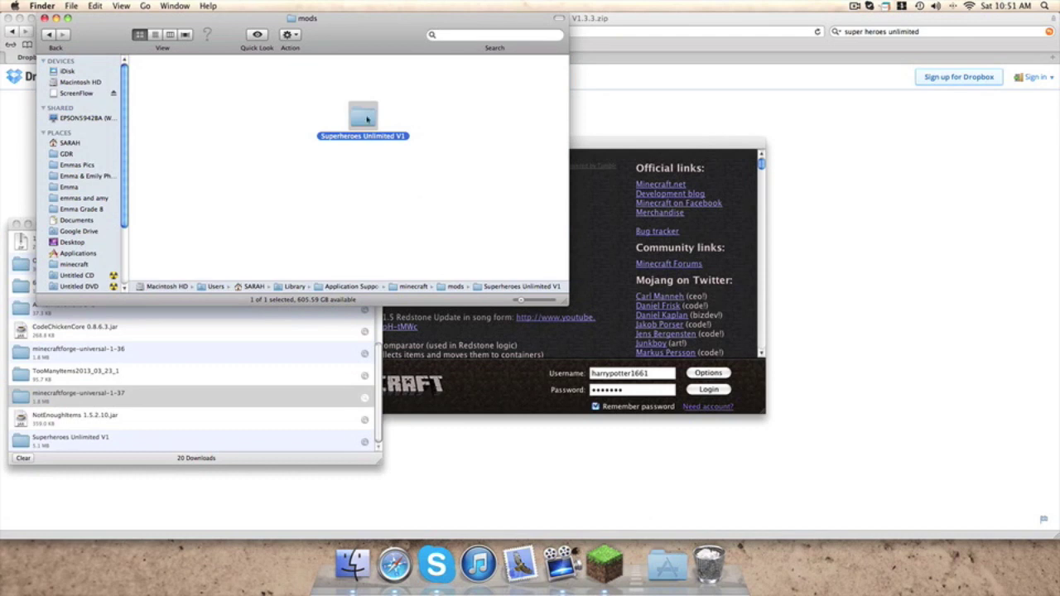
double_click(365, 120)
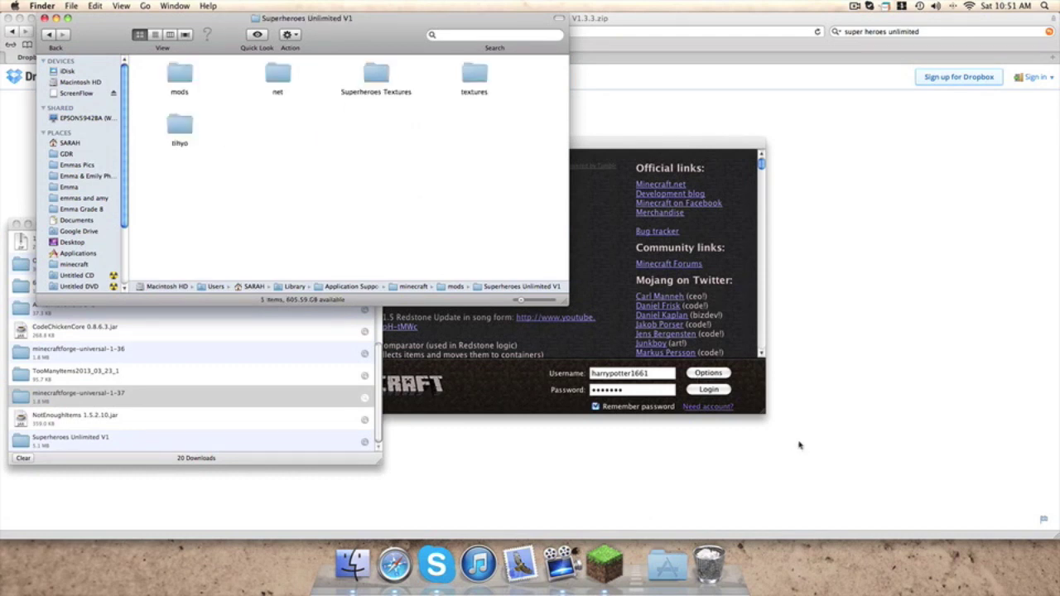
Step: Log in through the Minecraft launcher with the remembered account and load the game to its main menu
click(708, 393)
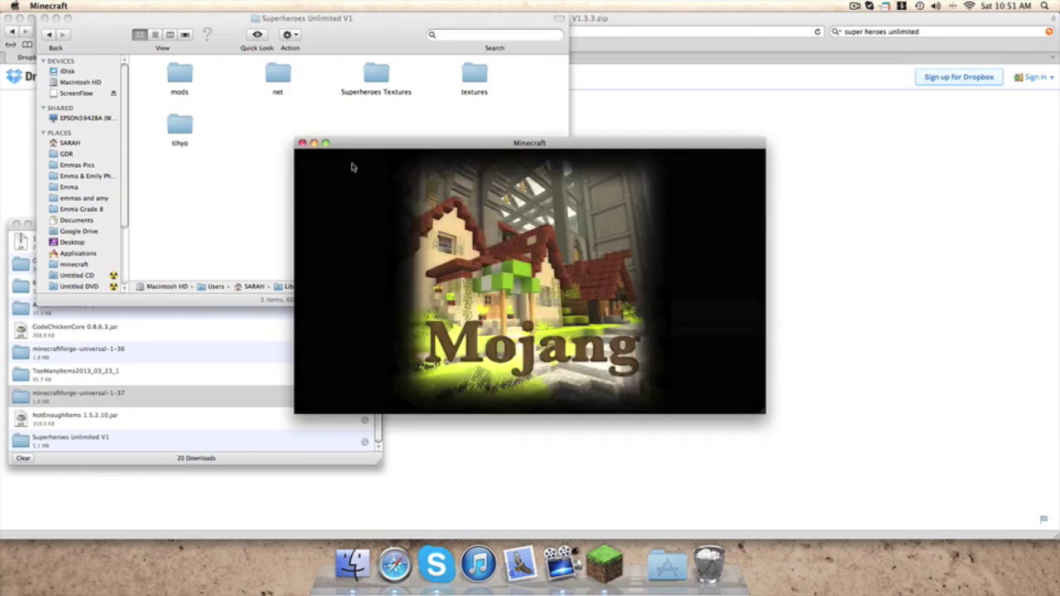
key(F11)
key(F11)
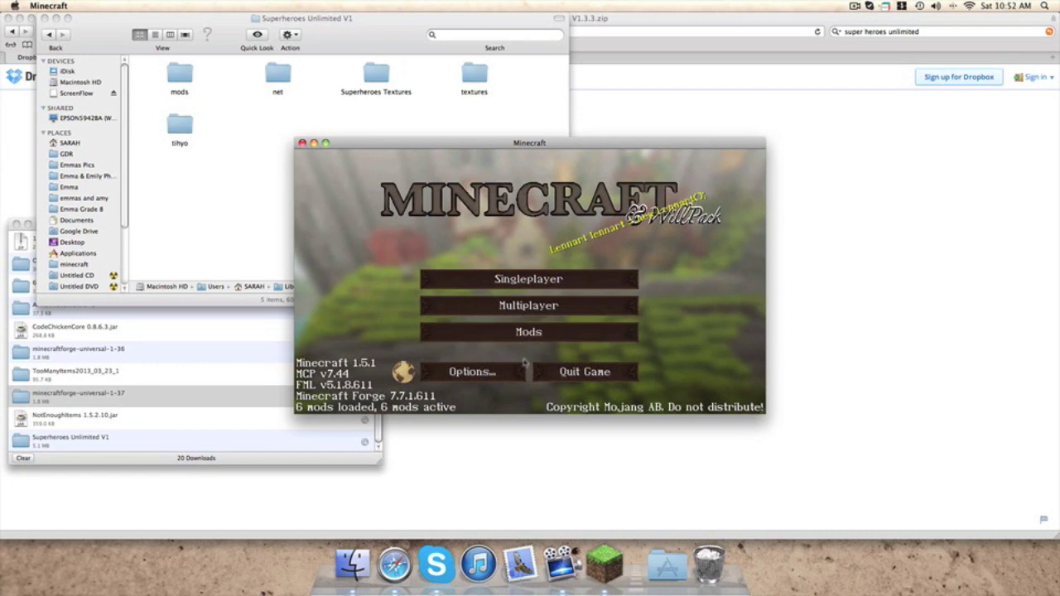
Step: Look through Minecraft's mod list and view the details of mod_Unlimited
click(518, 330)
scroll(334, 249, down, 3)
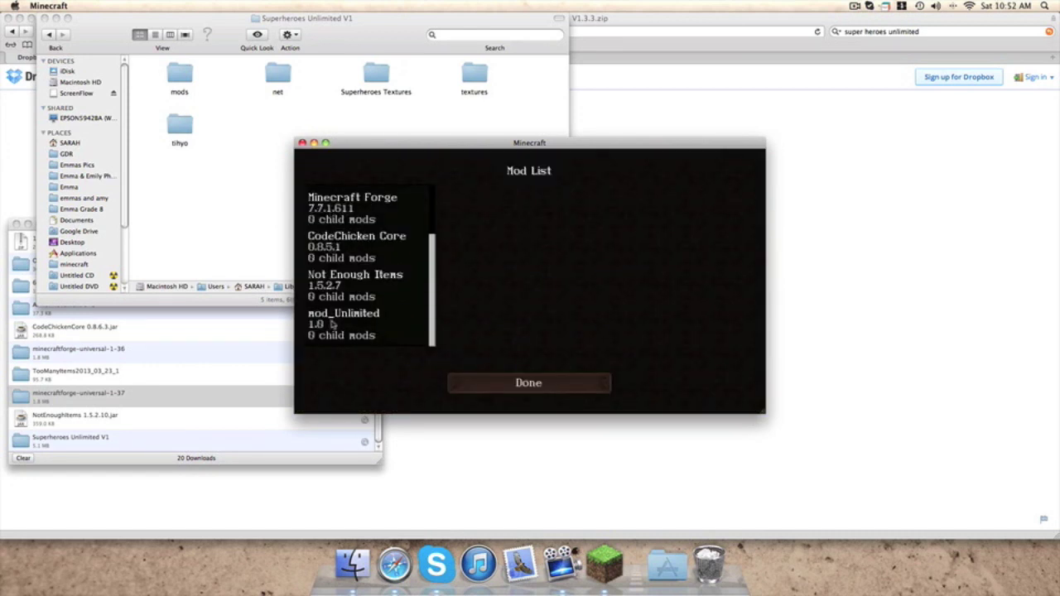
scroll(334, 331, up, 1)
click(339, 346)
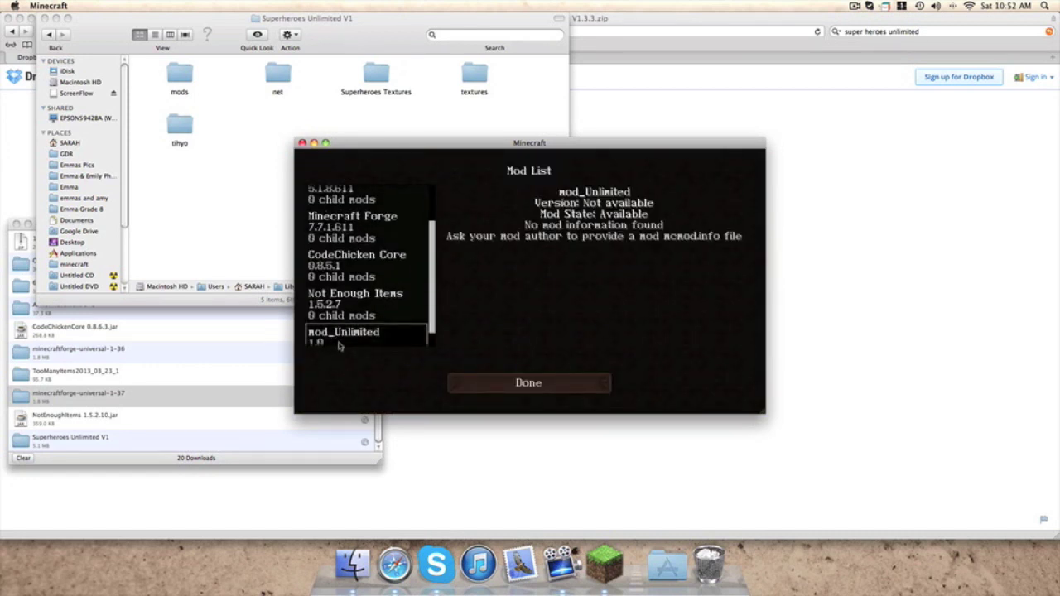
click(505, 377)
Step: Load a saved singleplayer world and open the player's inventory
click(517, 280)
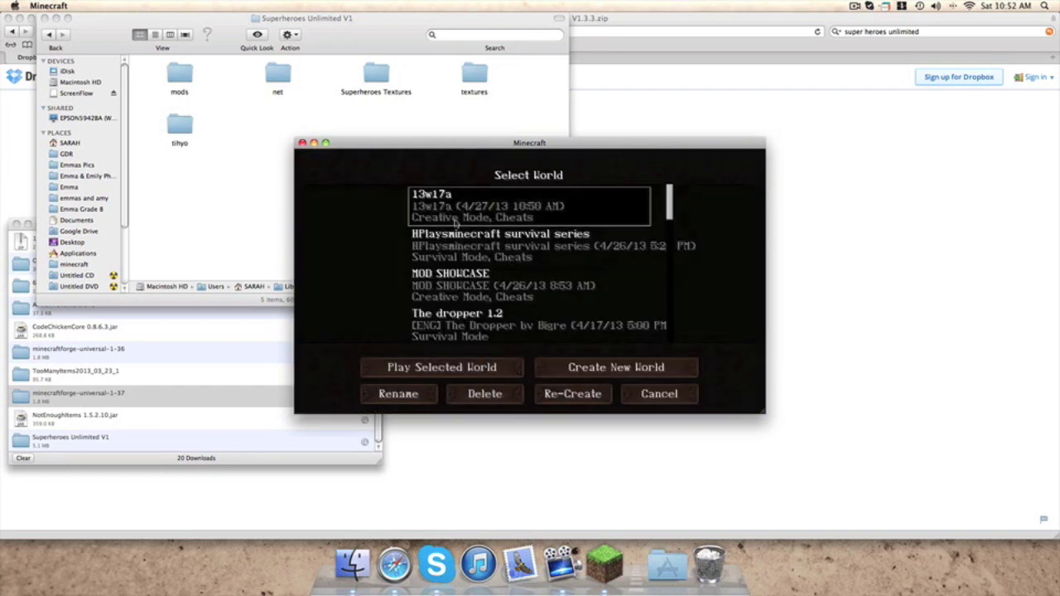
click(456, 367)
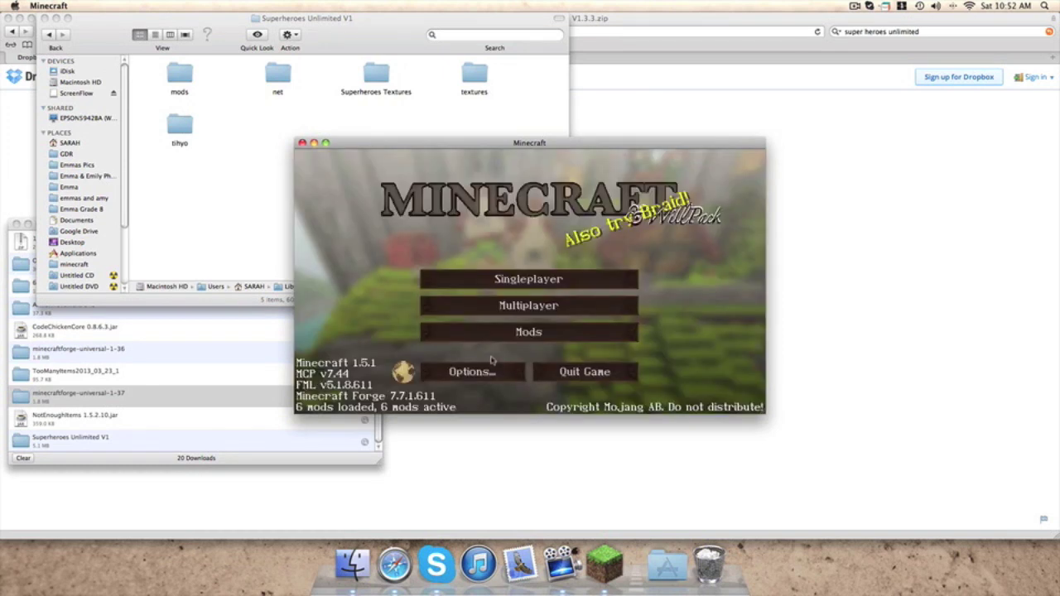
key(e)
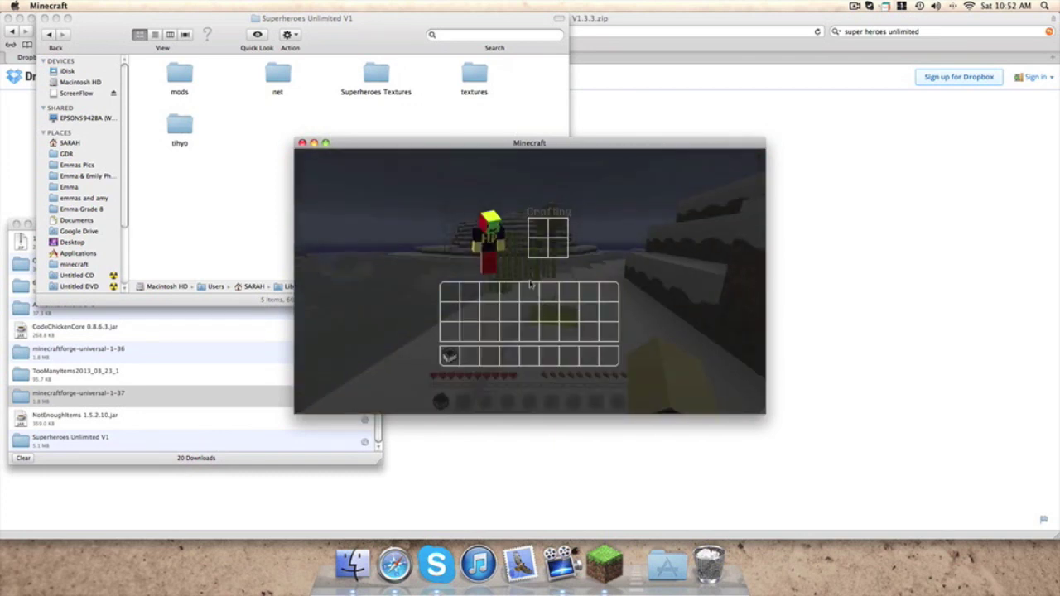
Step: Page forward through the Not Enough Items list to the superhero items on page 8
click(750, 161)
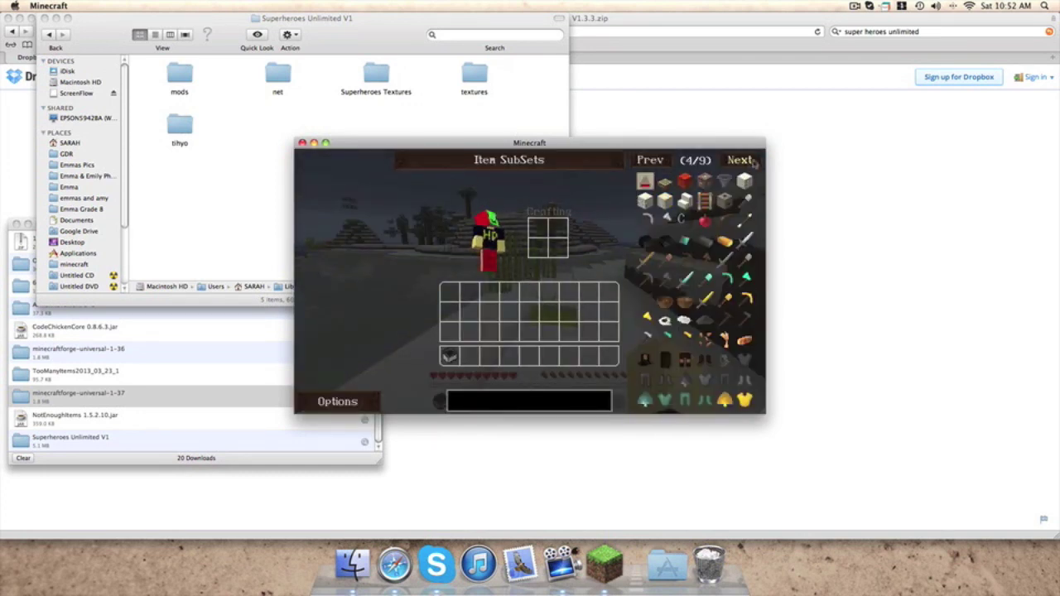
click(752, 163)
click(733, 161)
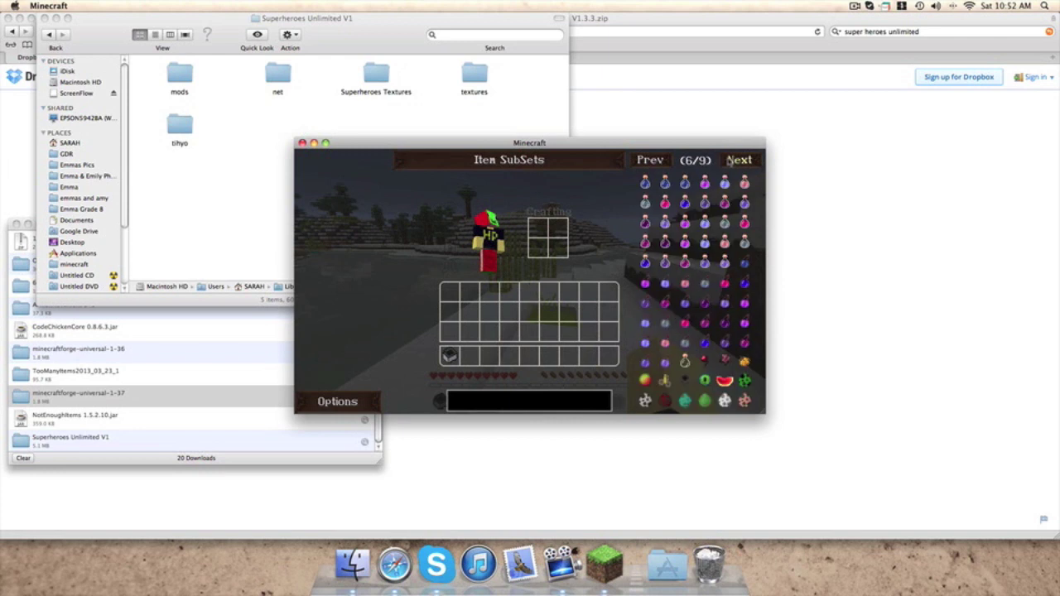
click(734, 162)
click(733, 163)
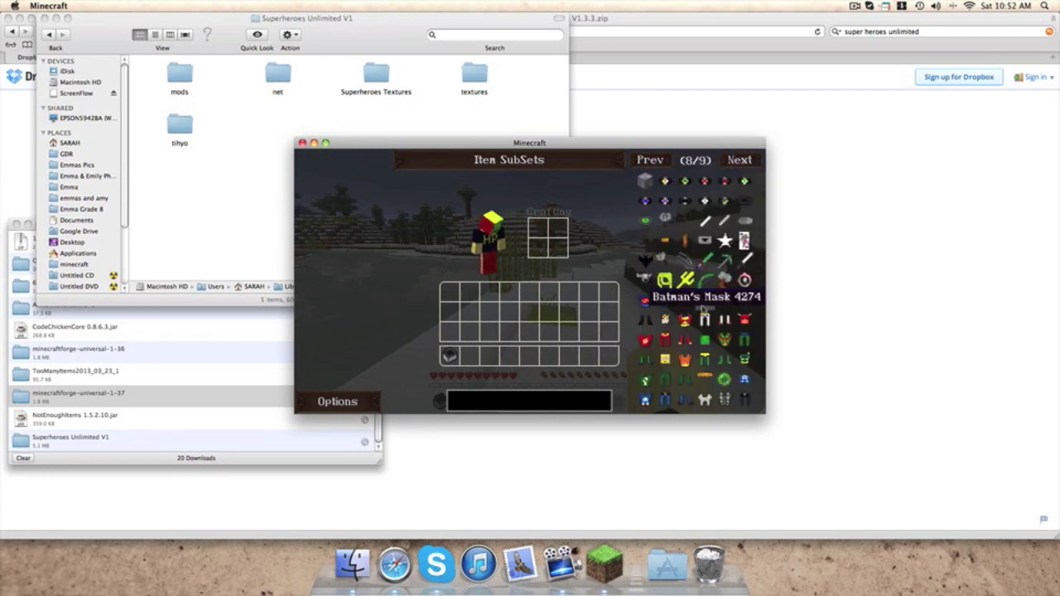
Step: View the crafting recipes of the yellow mask and Green Arrow's suit, and check the item list's last page
click(665, 358)
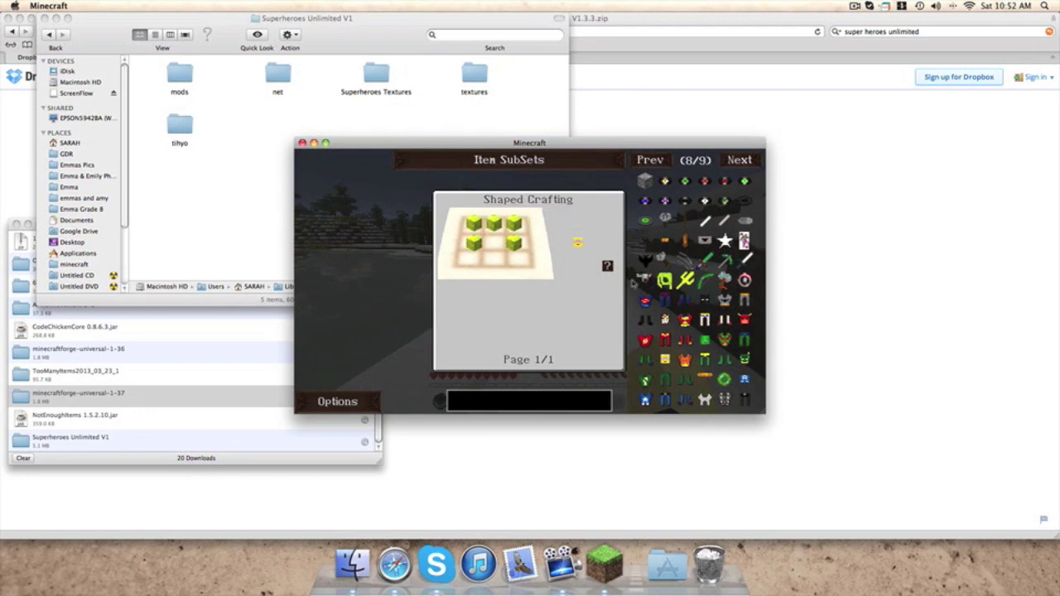
click(645, 379)
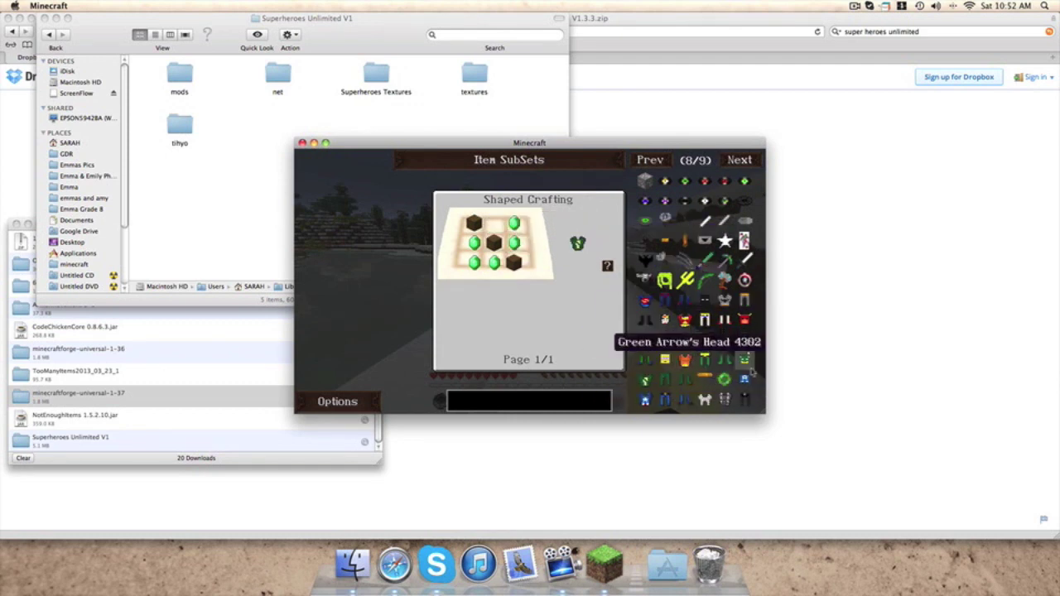
click(738, 160)
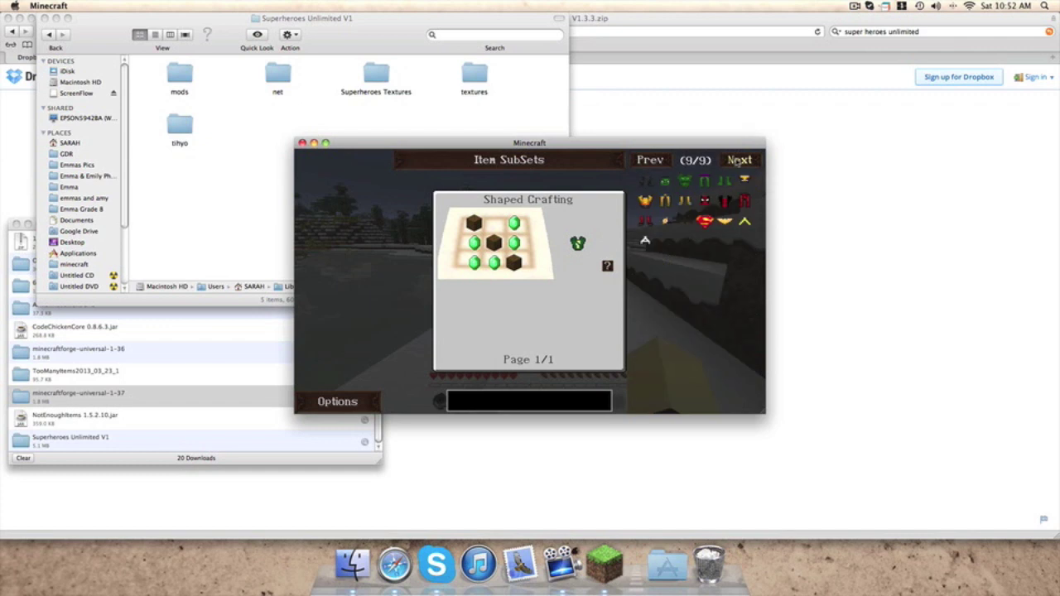
click(646, 161)
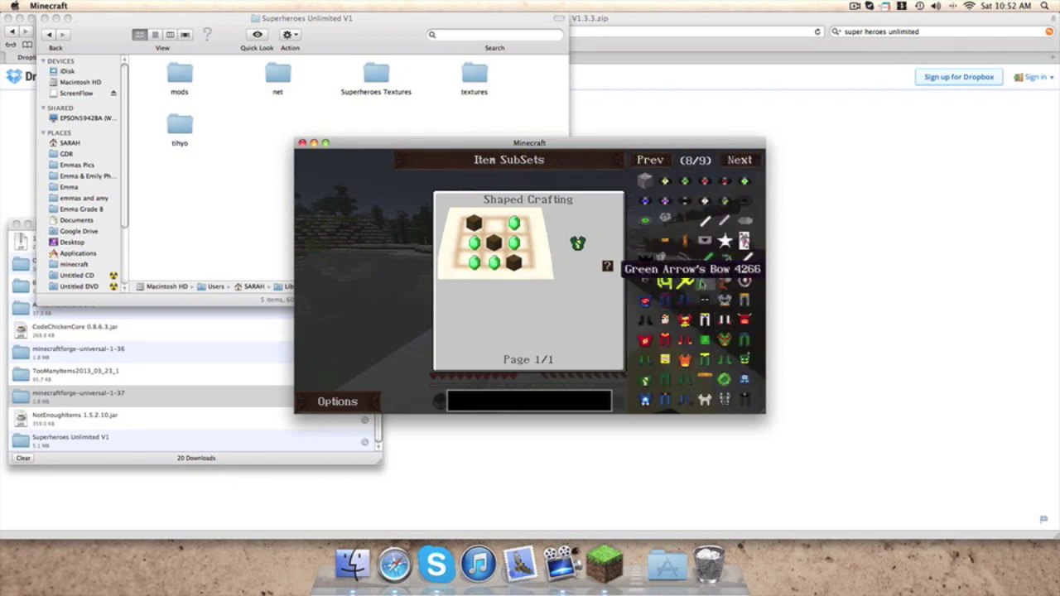
Step: View the crafting recipes of blue wool, Superman's Suit and the Superman emblem it requires
click(693, 290)
click(477, 250)
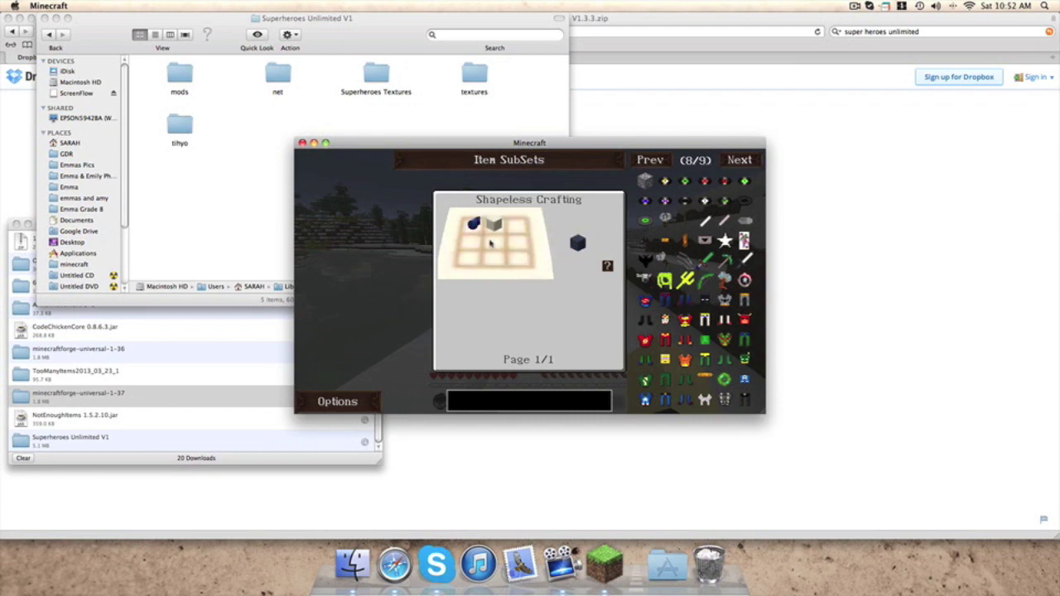
click(647, 296)
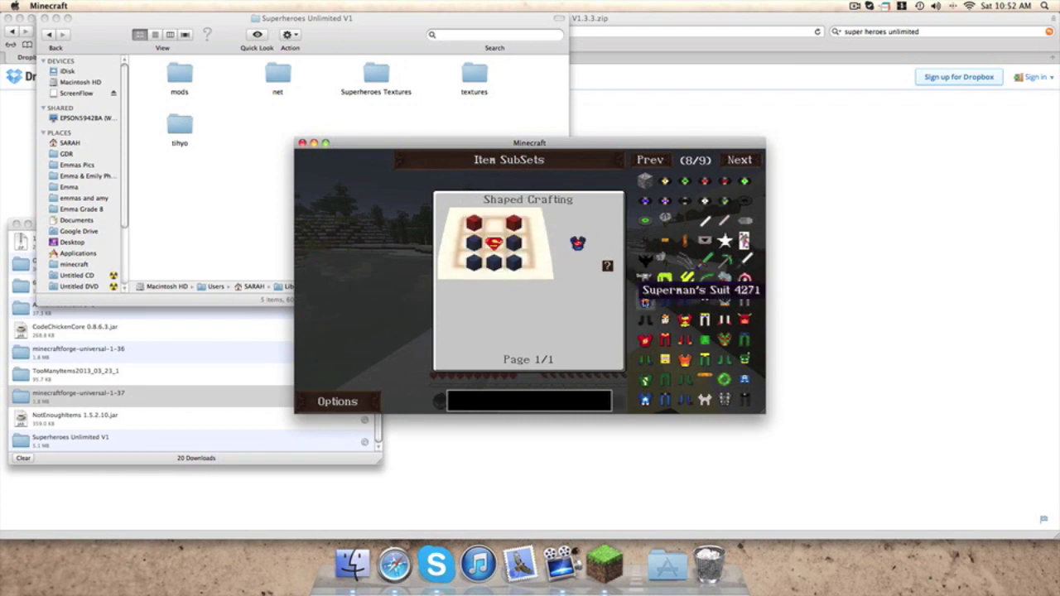
click(495, 249)
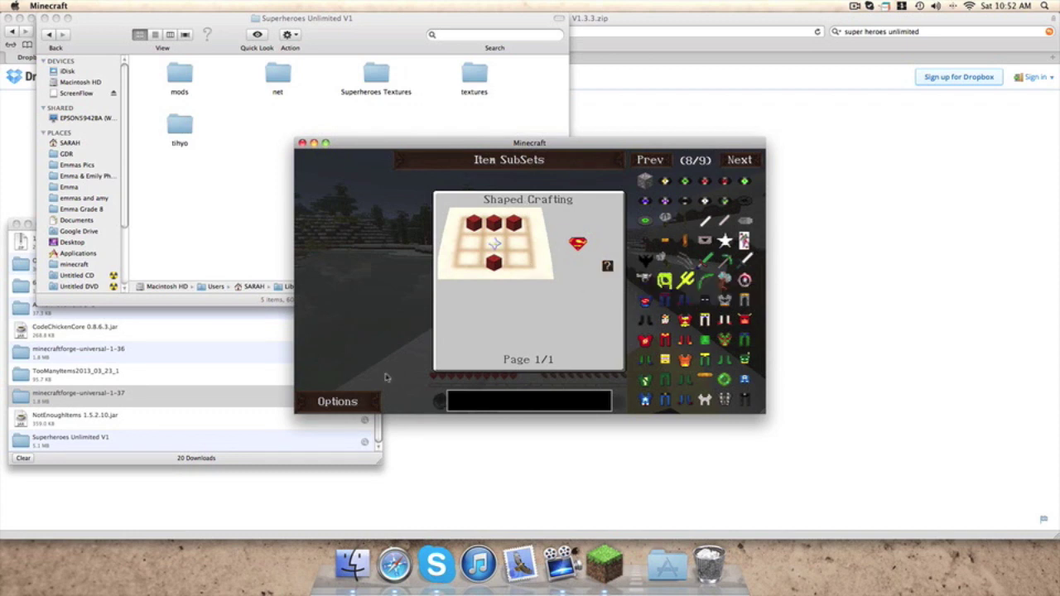
Step: Switch Not Enough Items to Cheat Mode in its global options and return to the inventory
click(366, 405)
click(586, 202)
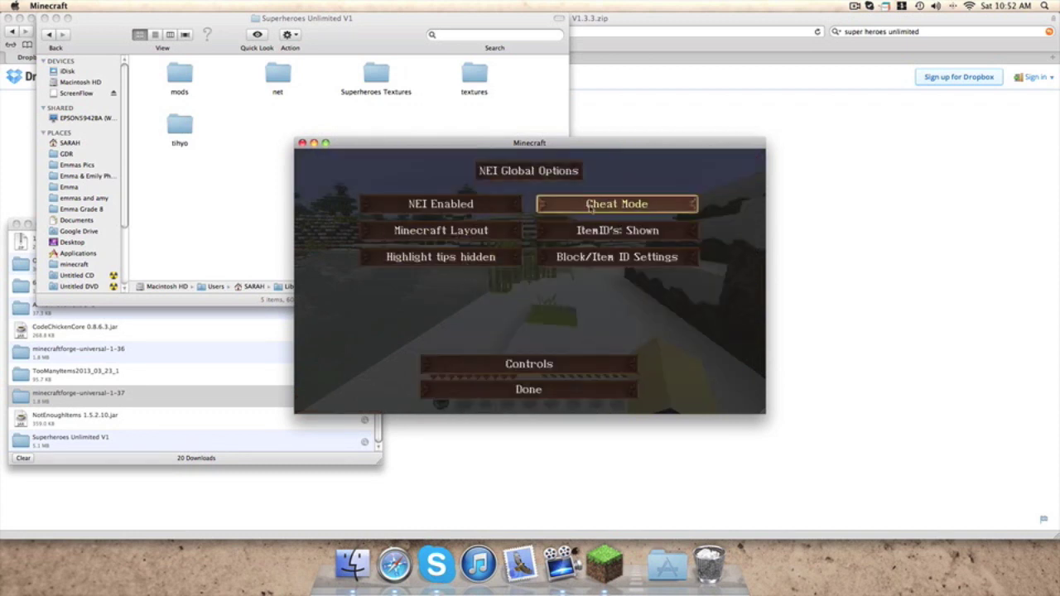
click(594, 388)
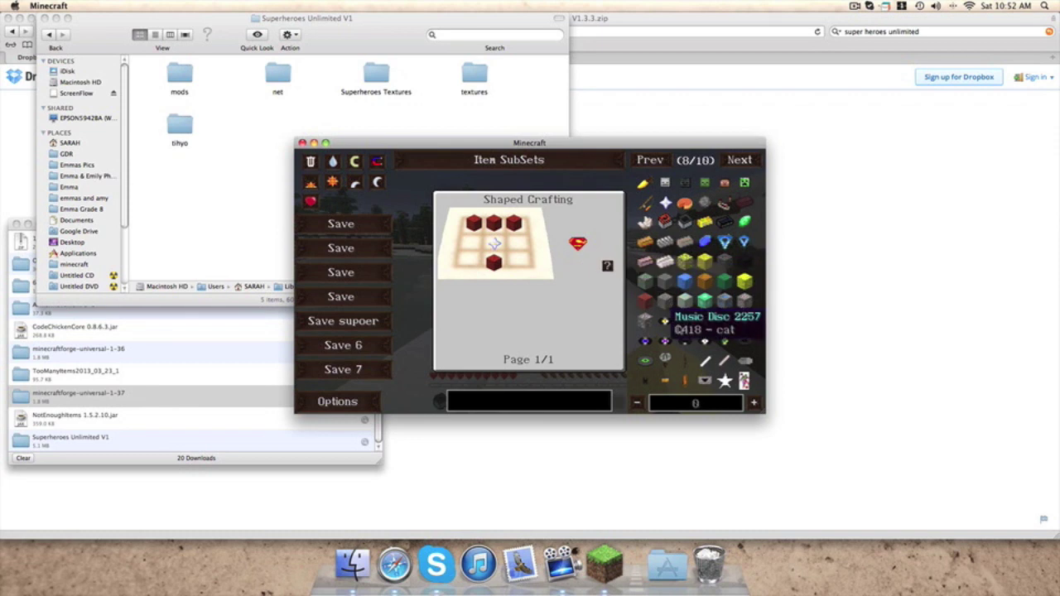
key(Escape)
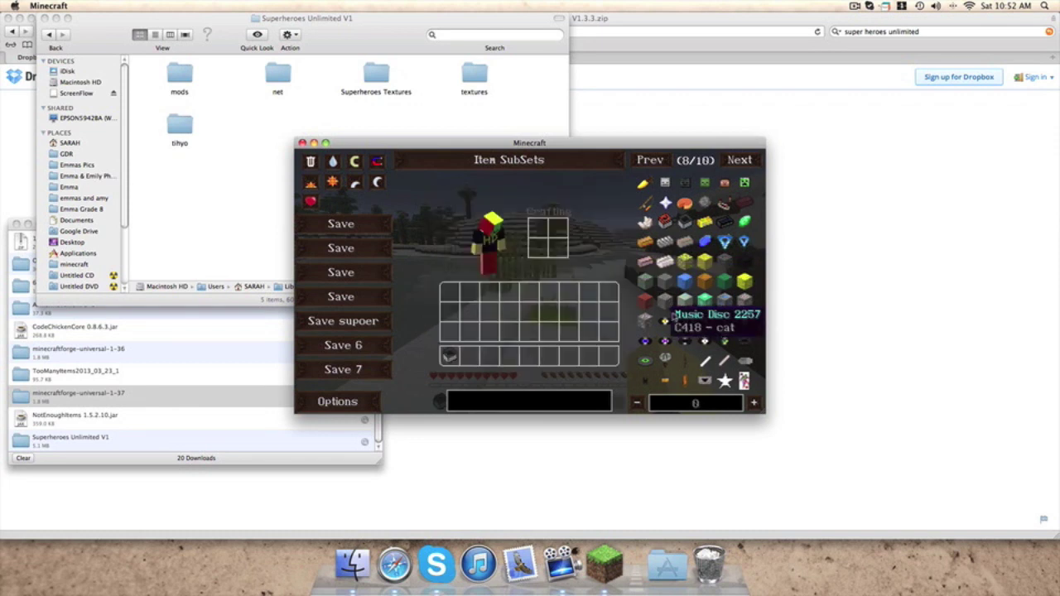
Step: Give the player Superman's Suit, Leggings and Boots from item page 9 and put them on
click(734, 162)
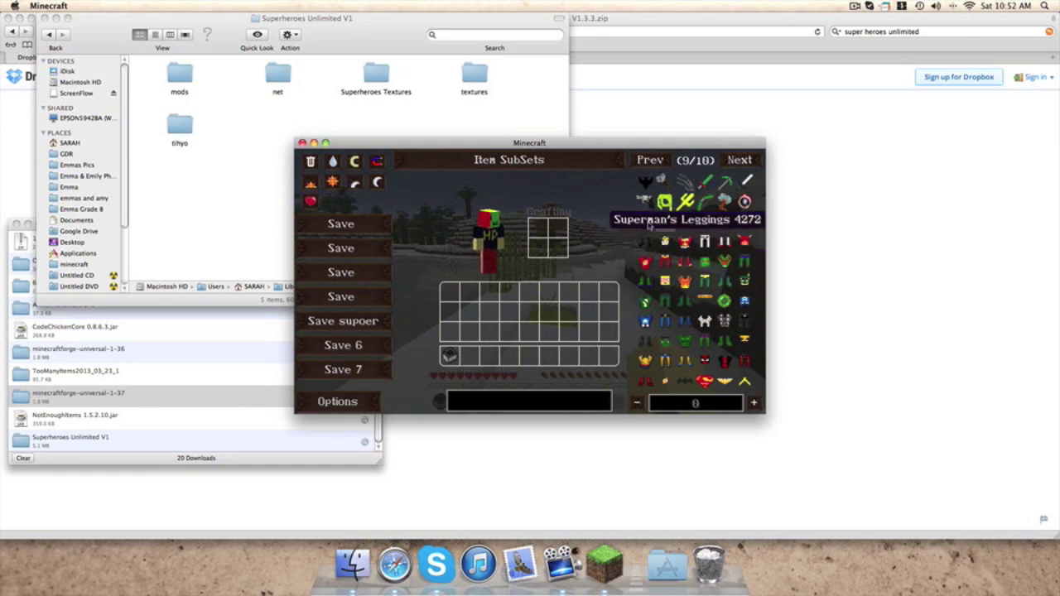
click(645, 222)
click(665, 223)
click(684, 223)
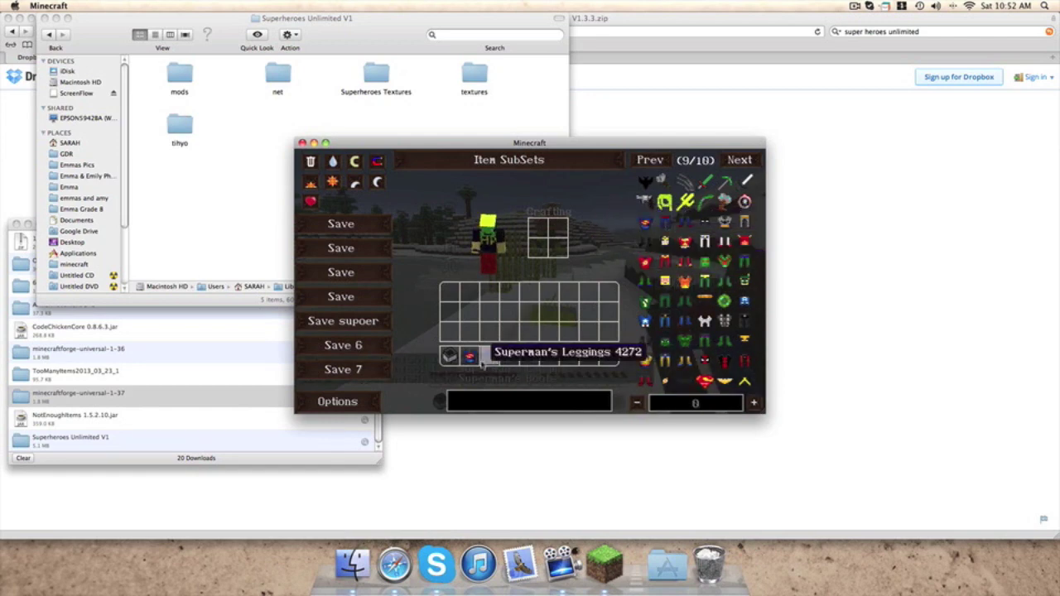
key(e)
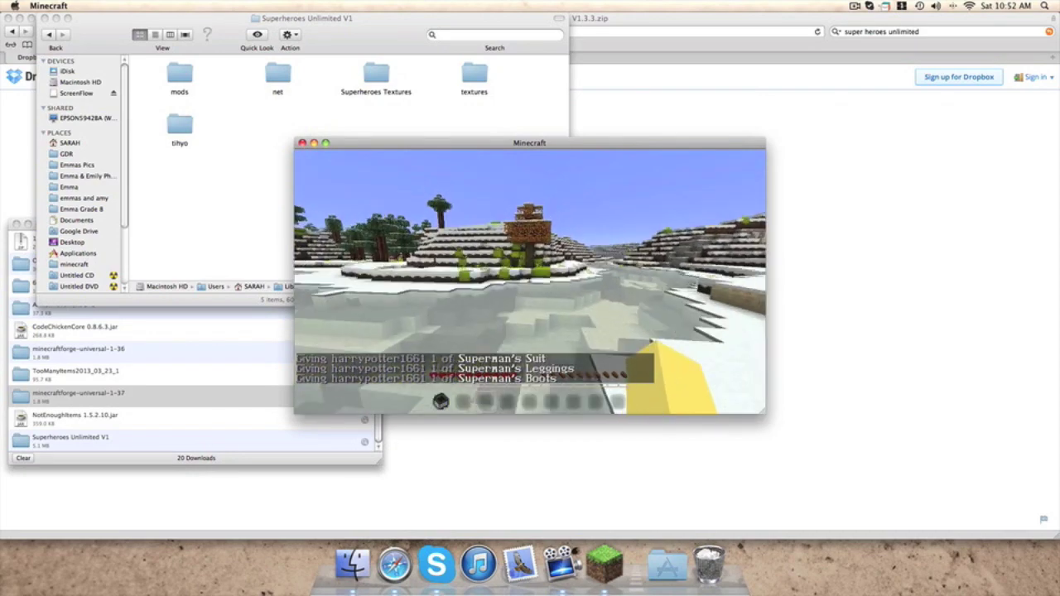
Step: Try out the Superman outfit in the world, checking the equipped pieces and viewing the character in third person
key(w)
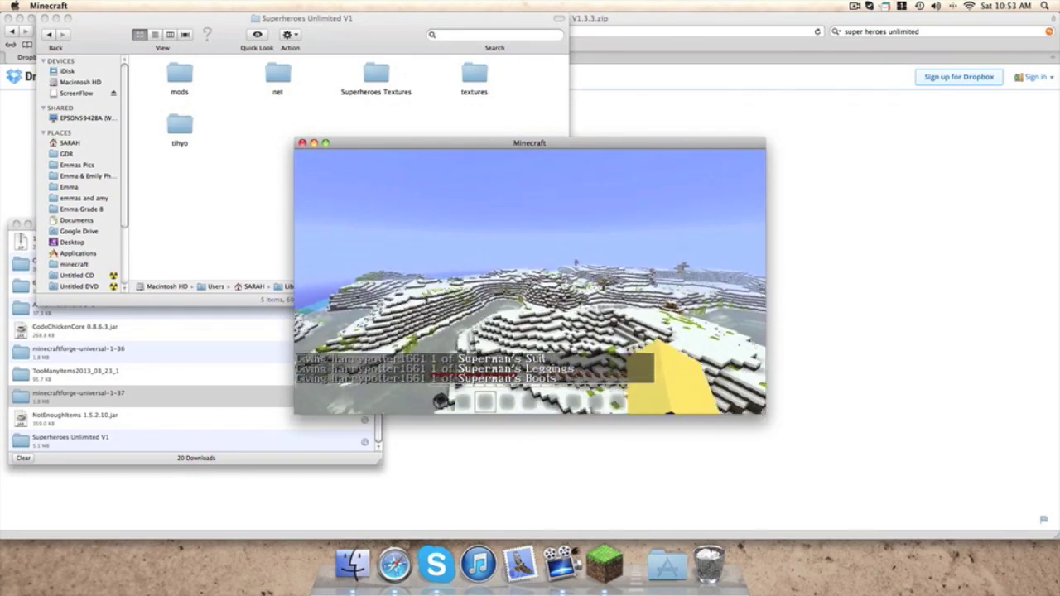
key(e)
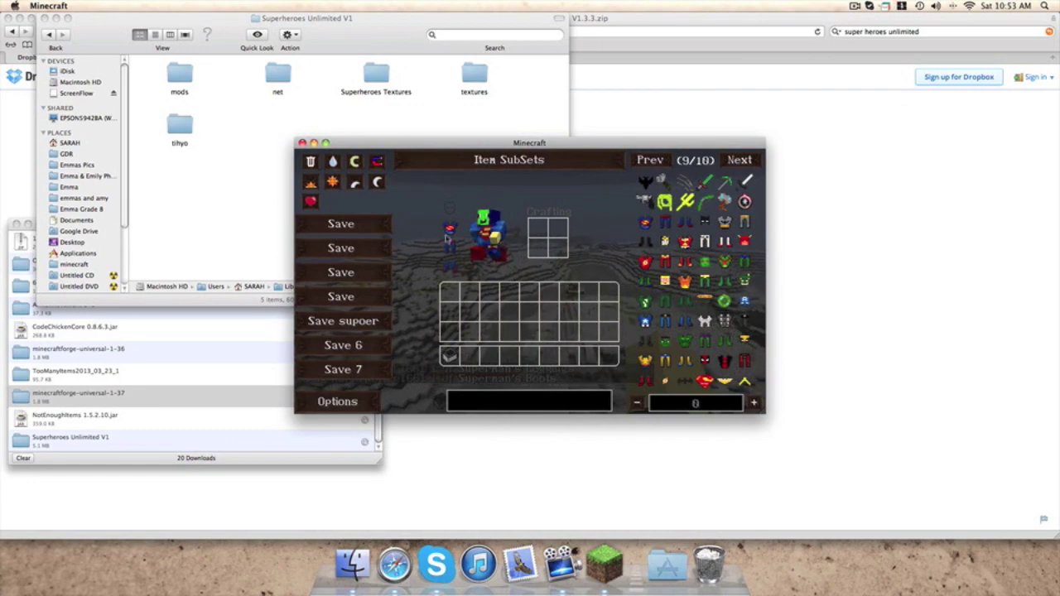
key(e)
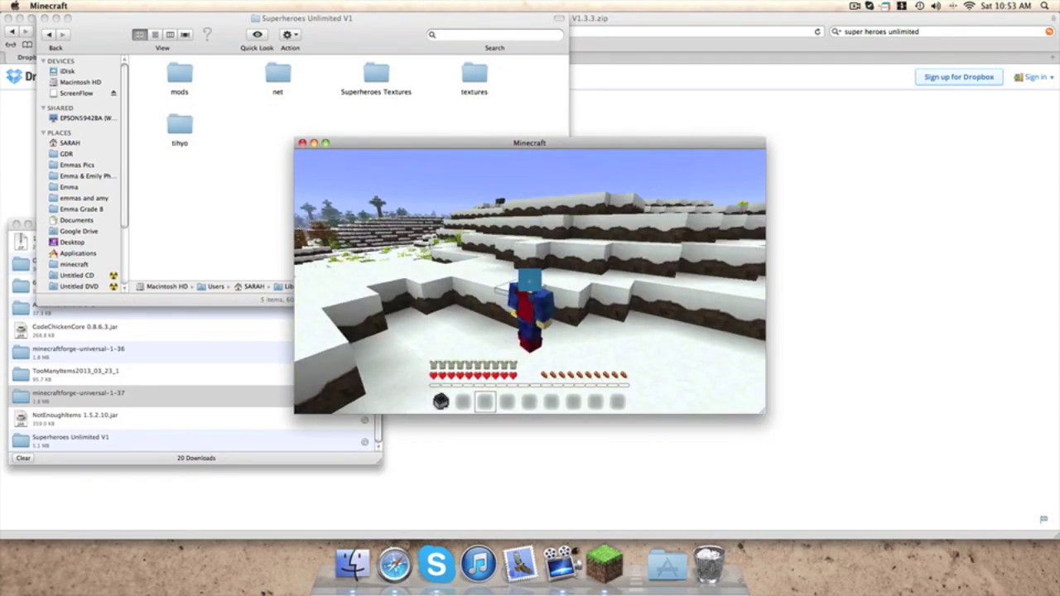
key(F5)
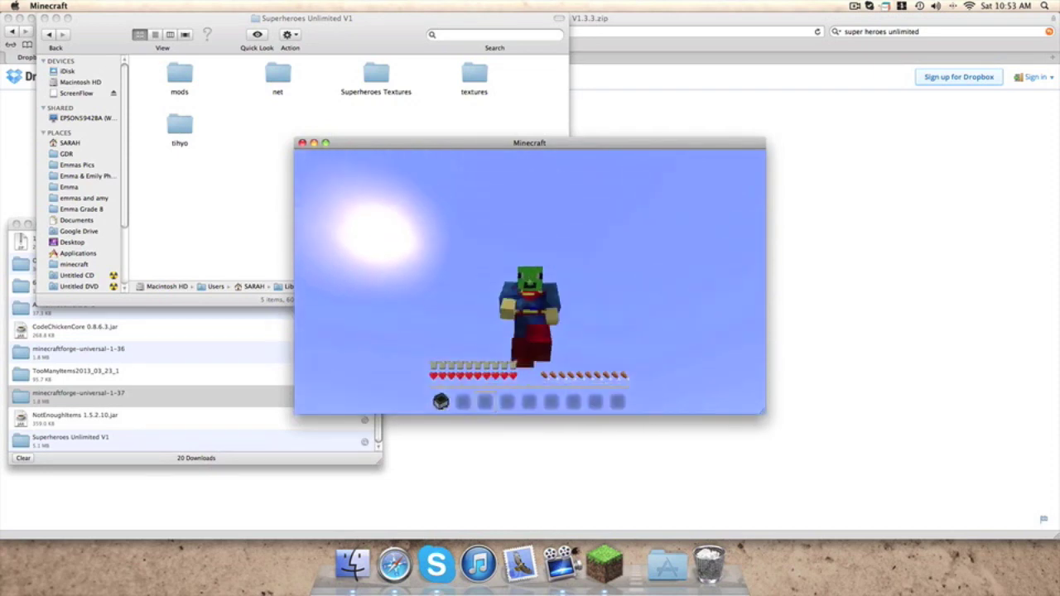